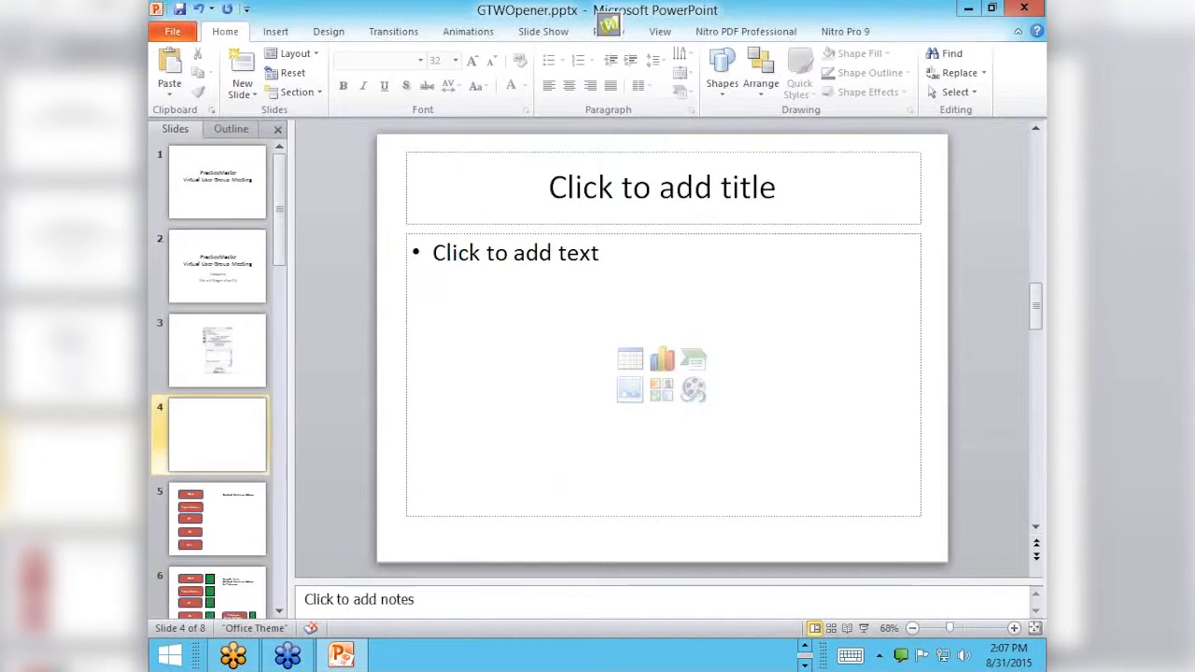
Close GTWOpener.pptx from the File backstage and answer the save prompt so PowerPoint exits
key("alt+f")
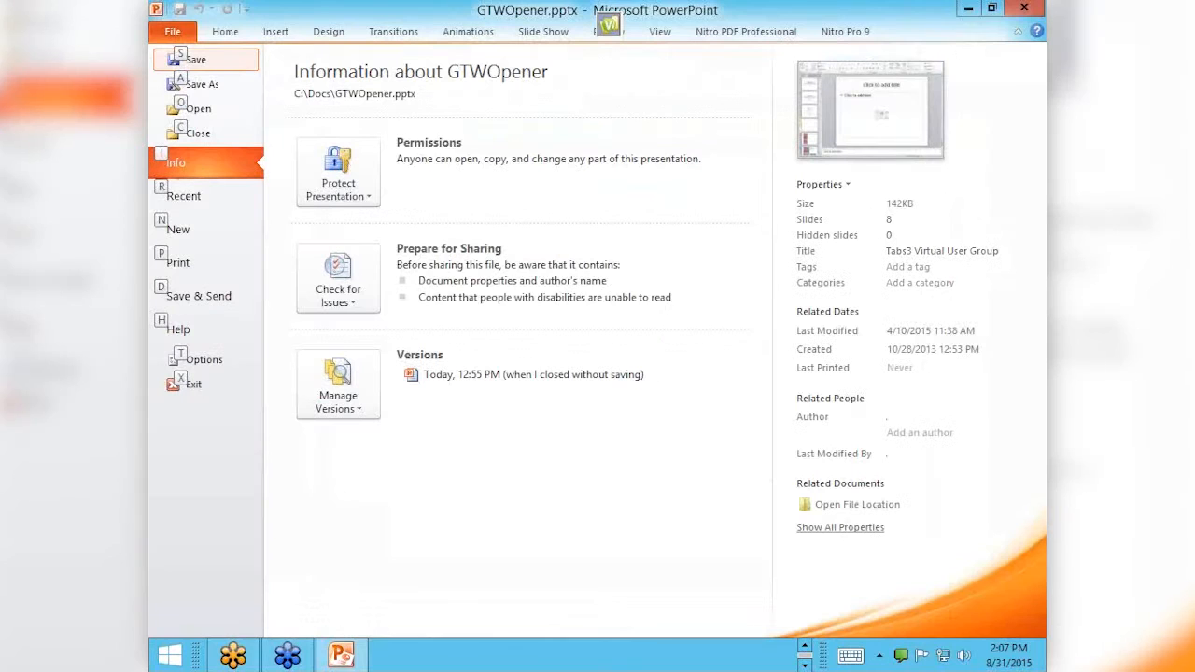
key("c")
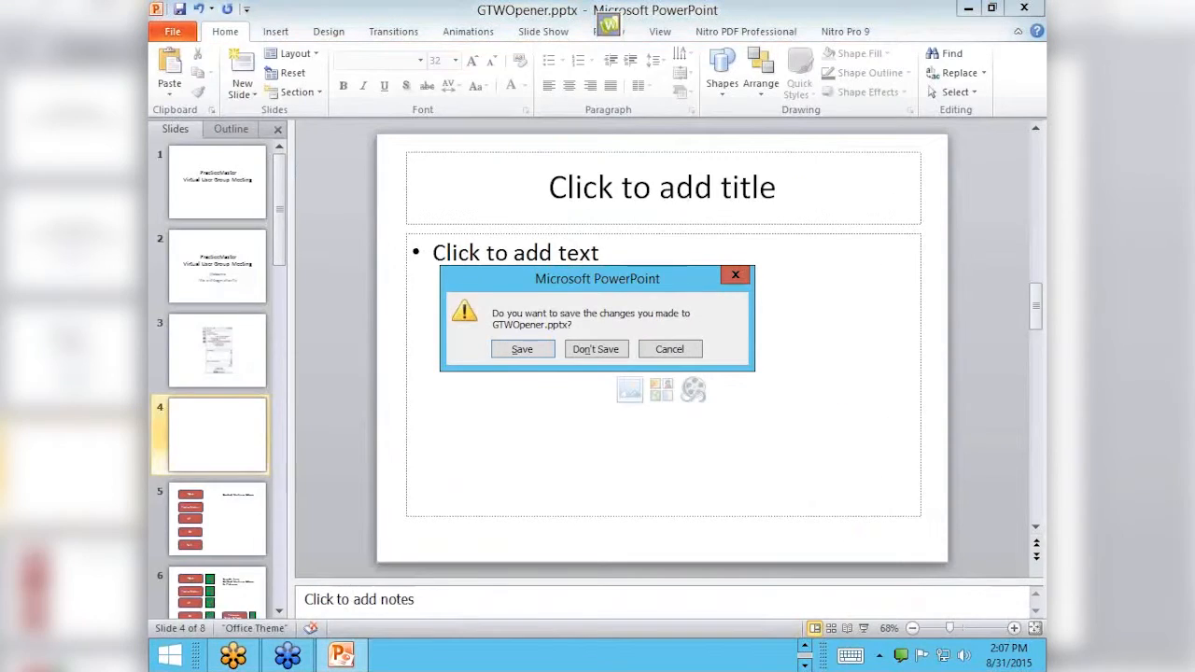
left_click(596, 349)
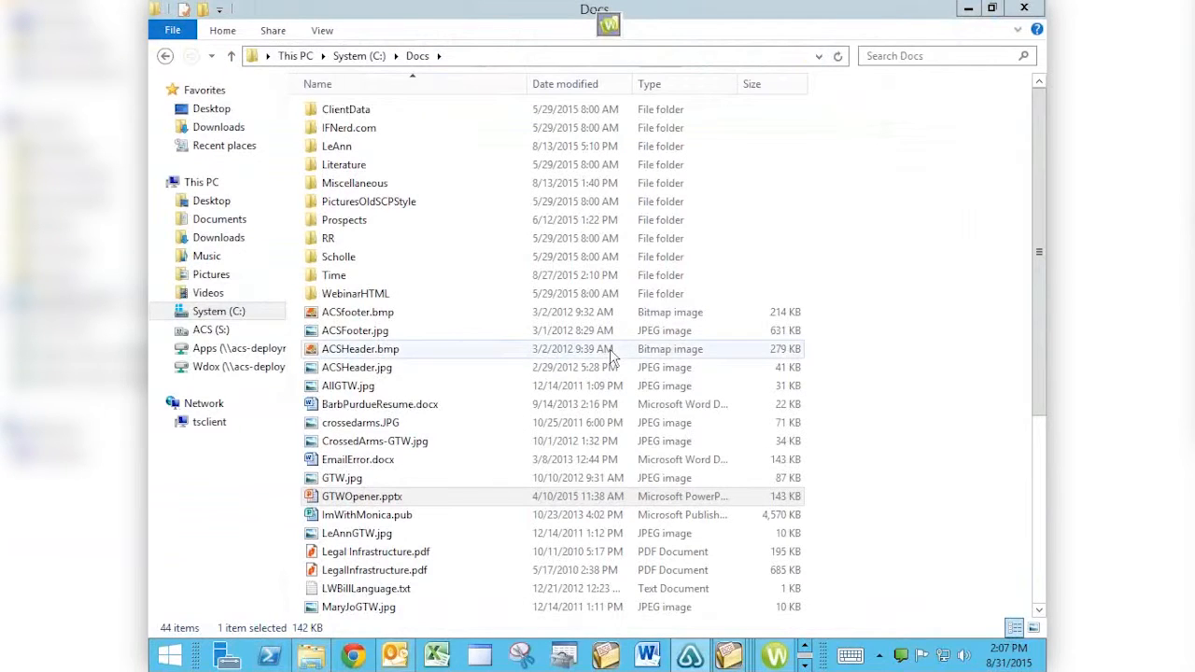
Return to the Docs folder window and navigate to the STINFR folder on the ACS drive
key("alt+Tab")
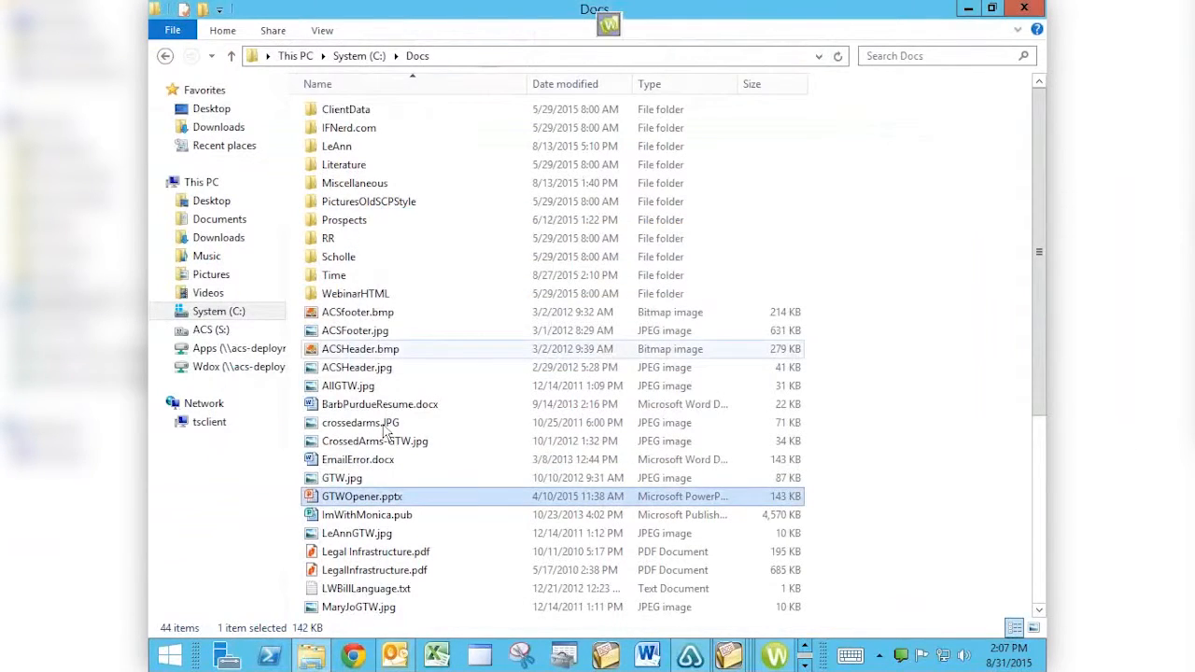
left_click(383, 426)
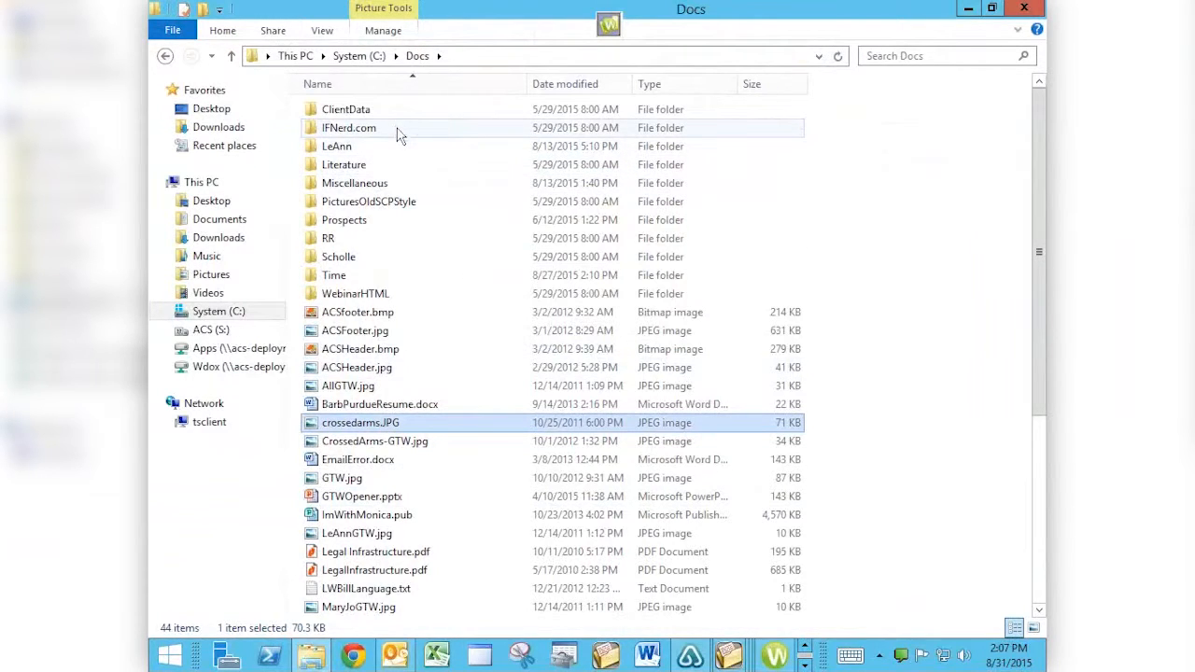
left_click(359, 154)
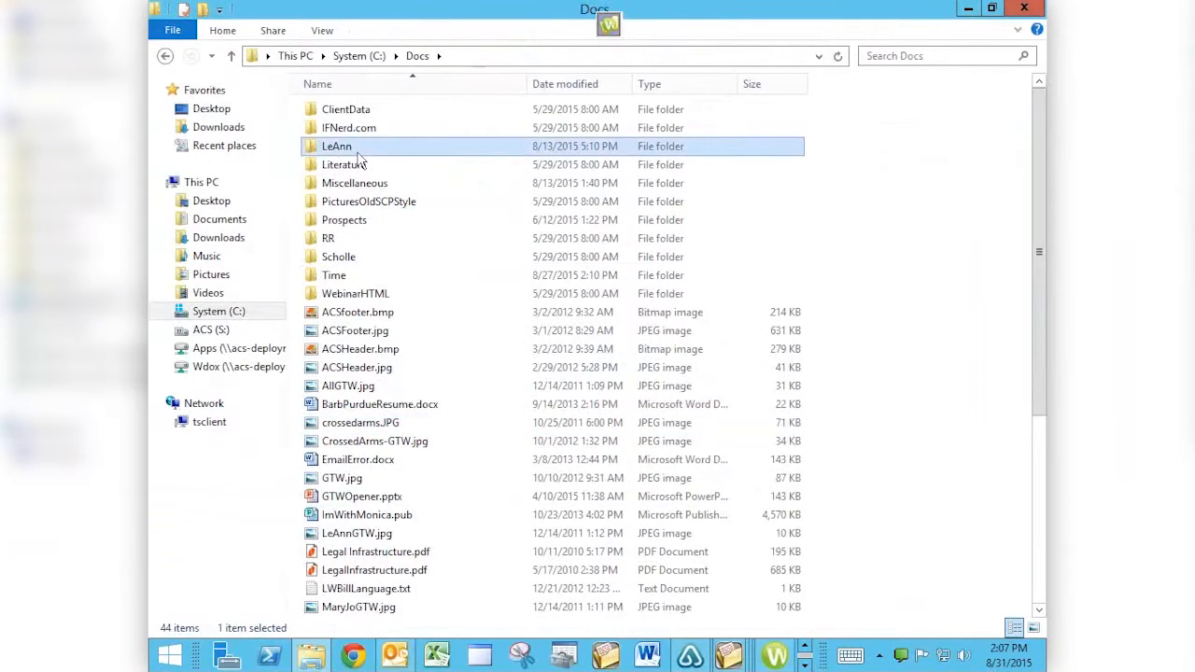
key("BackSpace")
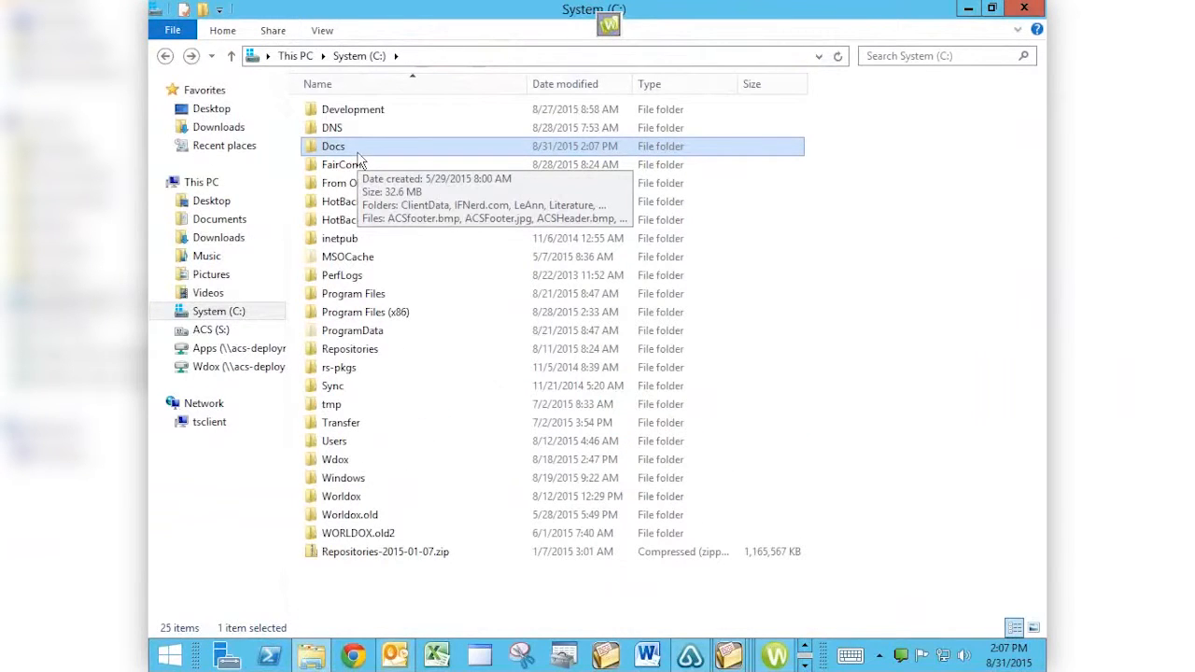
key("BackSpace")
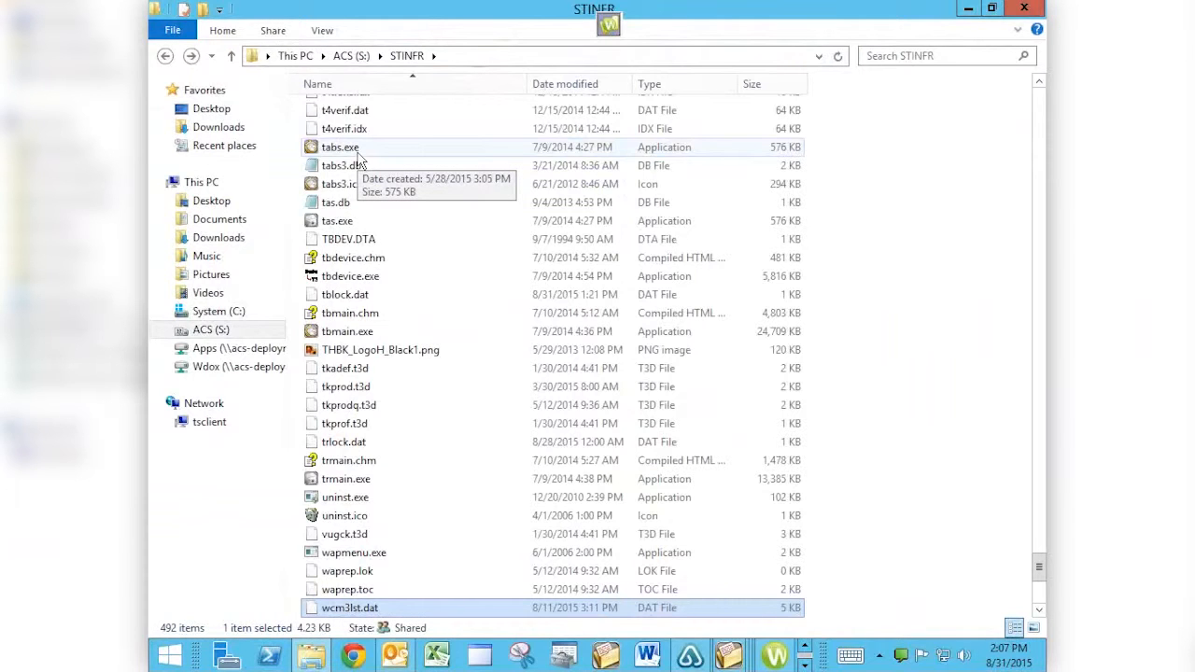
key("Page_Up")
key("Page_Up")
key("Page_Up")
key("Page_Up")
key("Page_Up")
key("Page_Up")
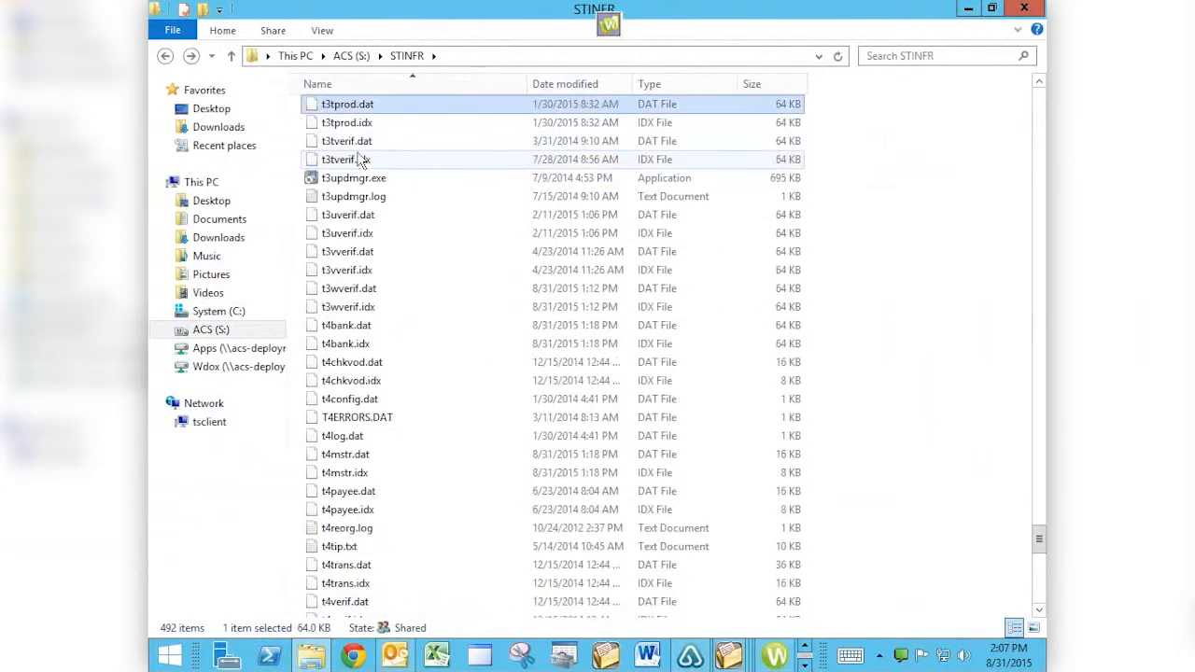
key("Page_Up")
key("Page_Up")
key("Page_Up")
key("Page_Up")
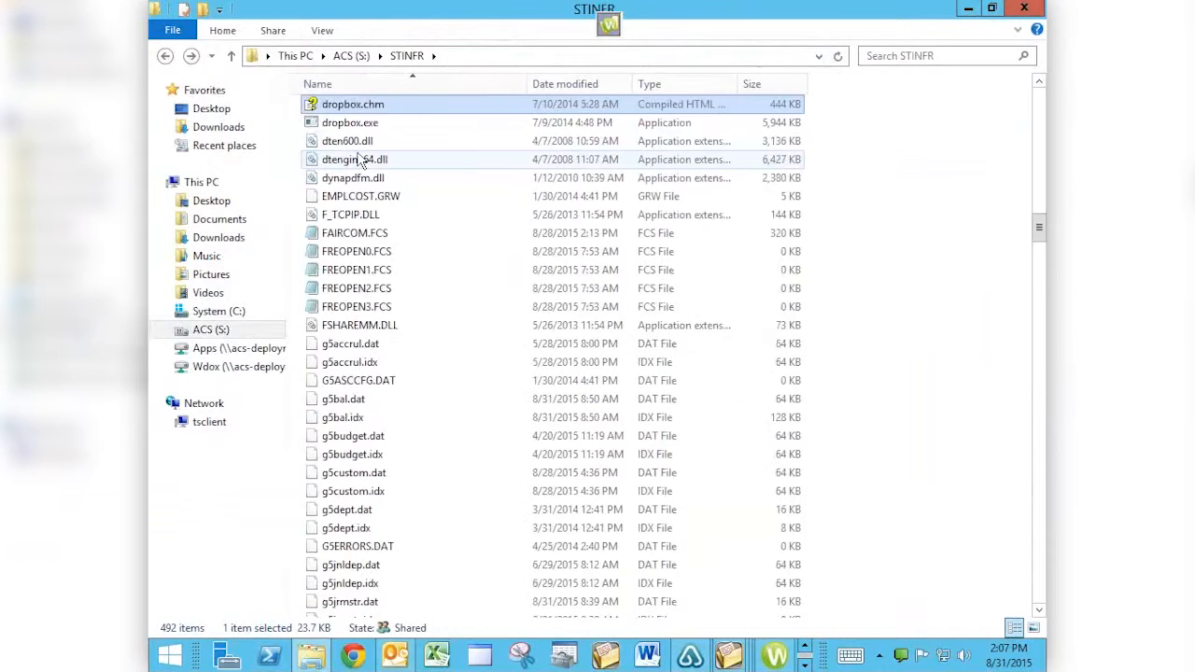
Launch PracticeMaster from cm.exe, dismiss the configuration warning, and log on with the user ID
key("c")
key("Down")
key("Down")
key("Down")
key("Down")
key("Down")
key("c")
key("m")
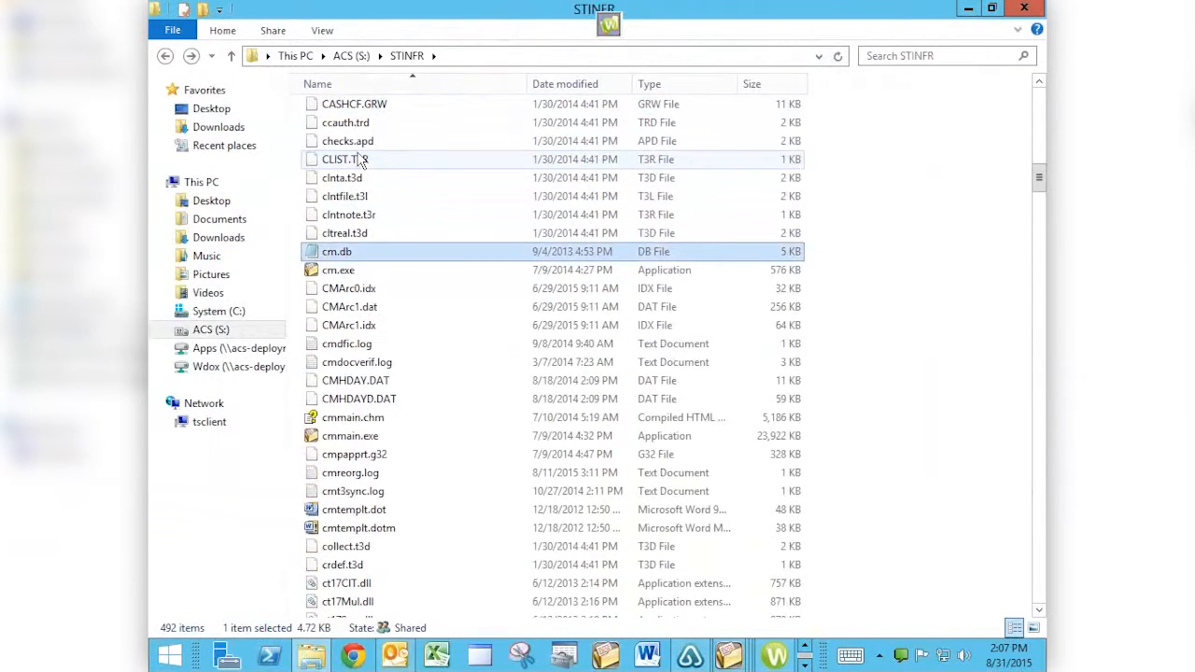
key("Down")
key("Return")
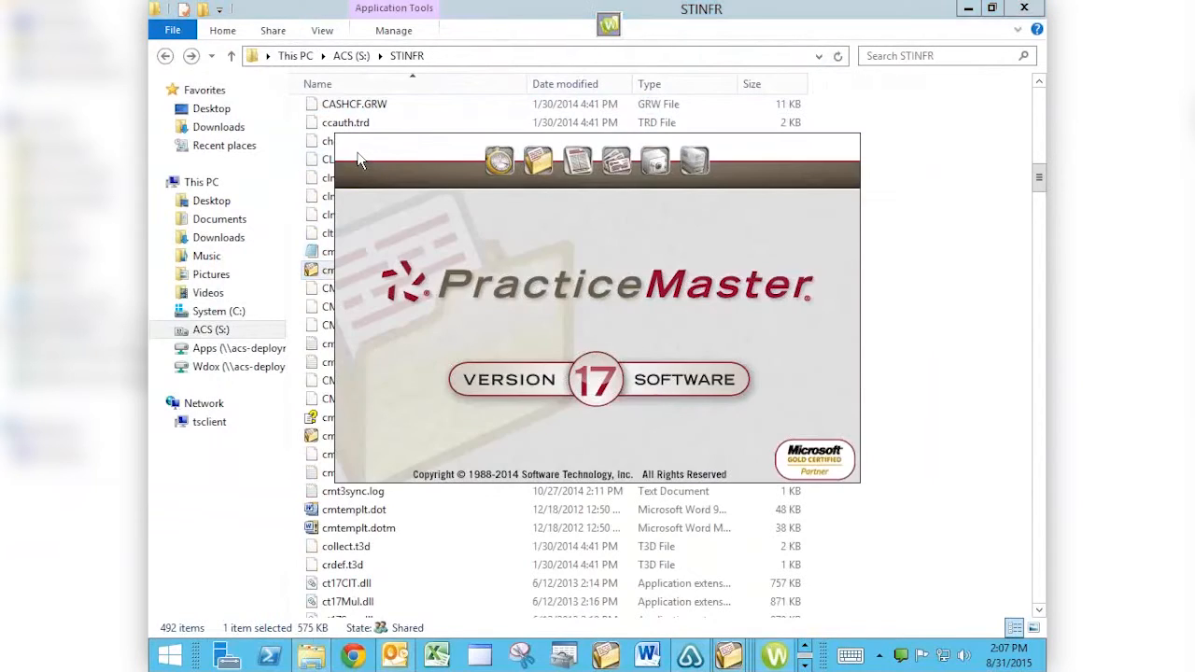
key("Return")
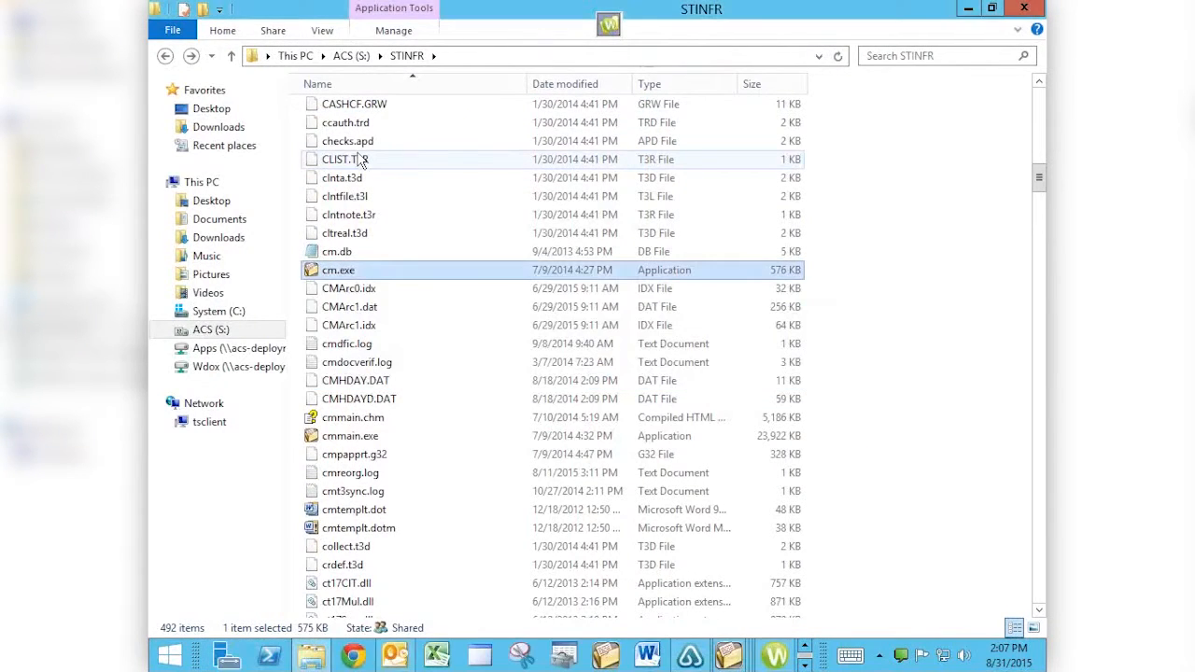
type("R0")
key("Return")
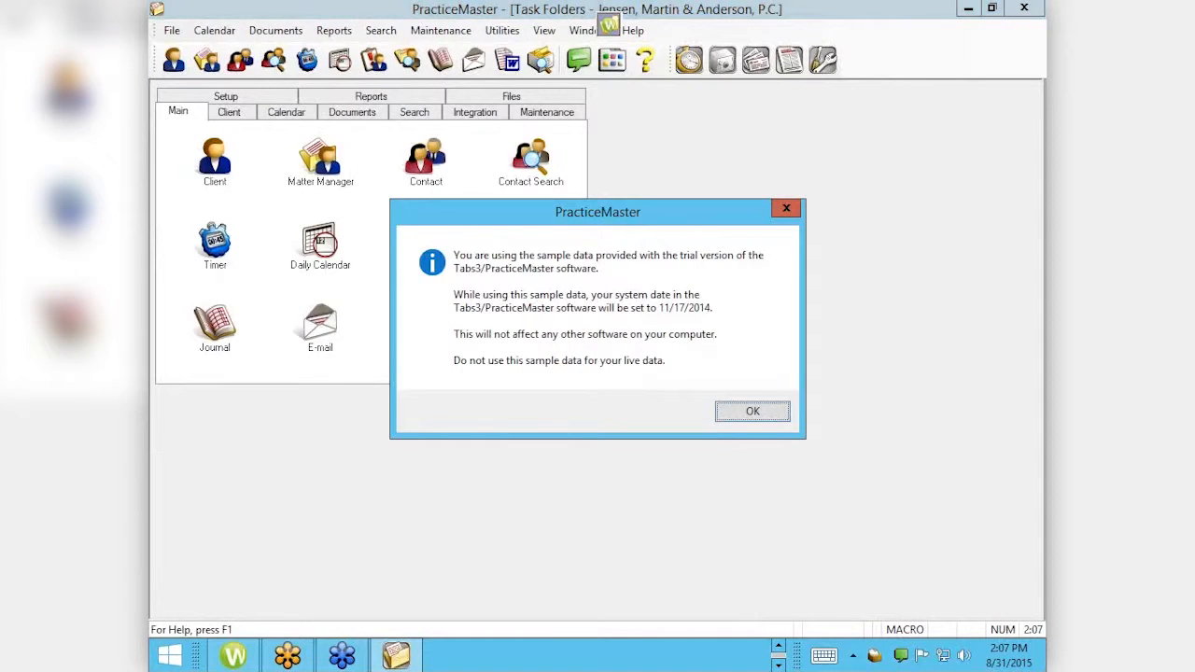
Dismiss the sample-data notice with OK and close the Alarm Notification window
left_click(768, 416)
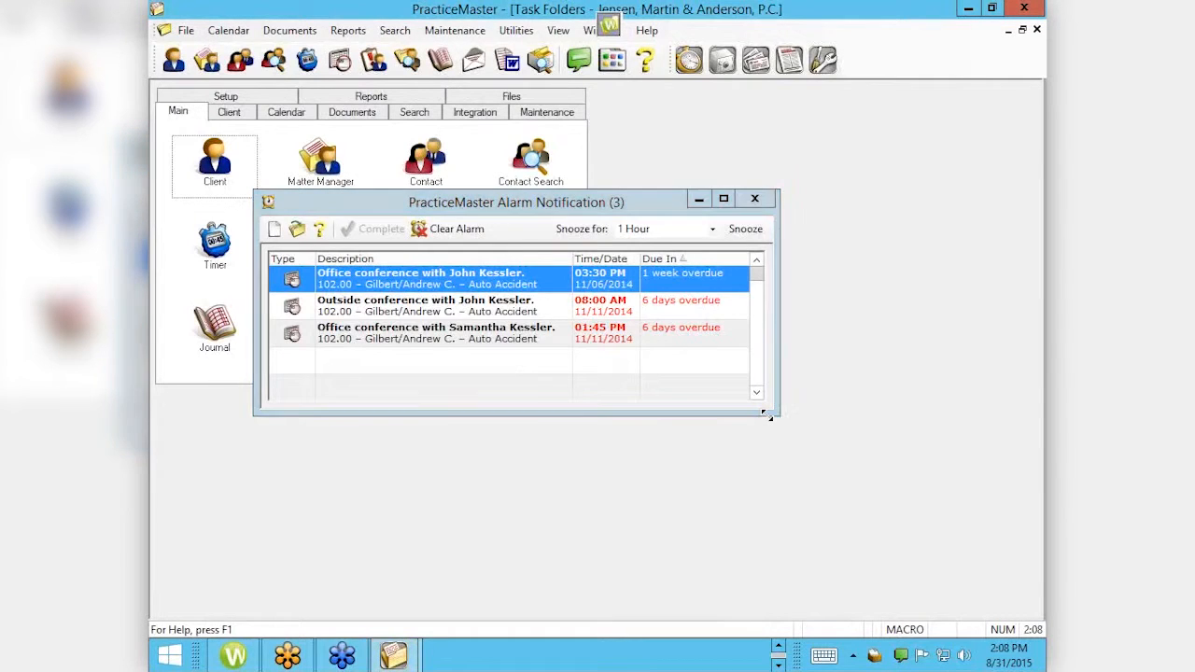
left_click(756, 199)
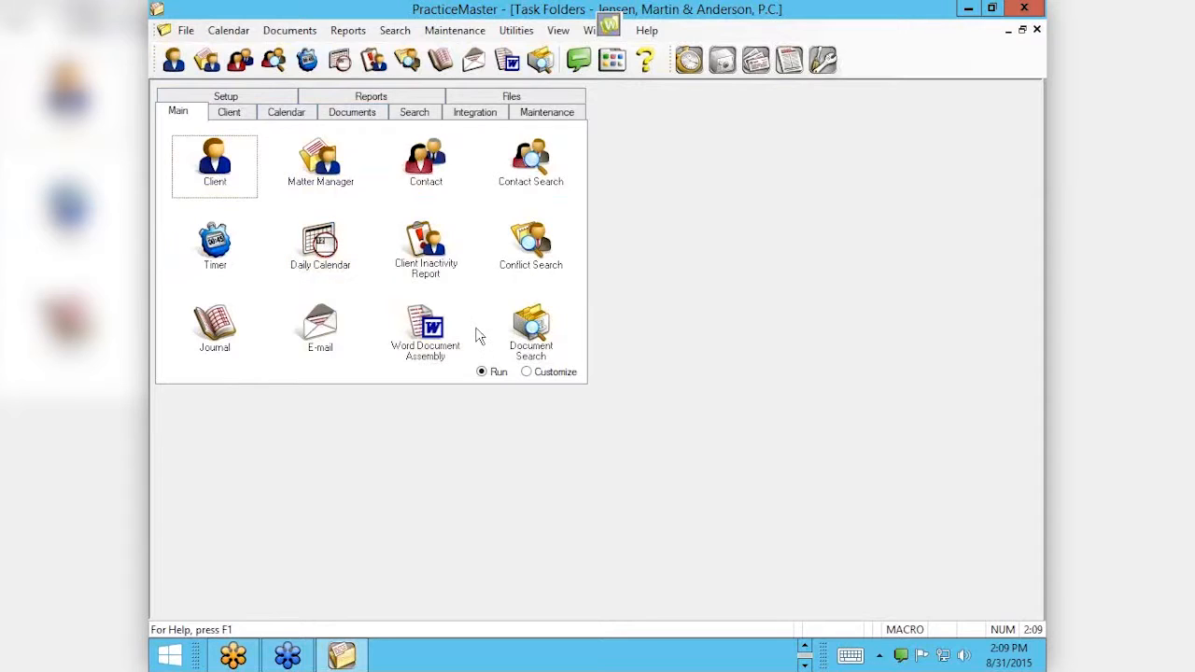
Swap the Daily Calendar shortcut for Monthly Calendar and save the Main task folder in Run mode
left_click(526, 372)
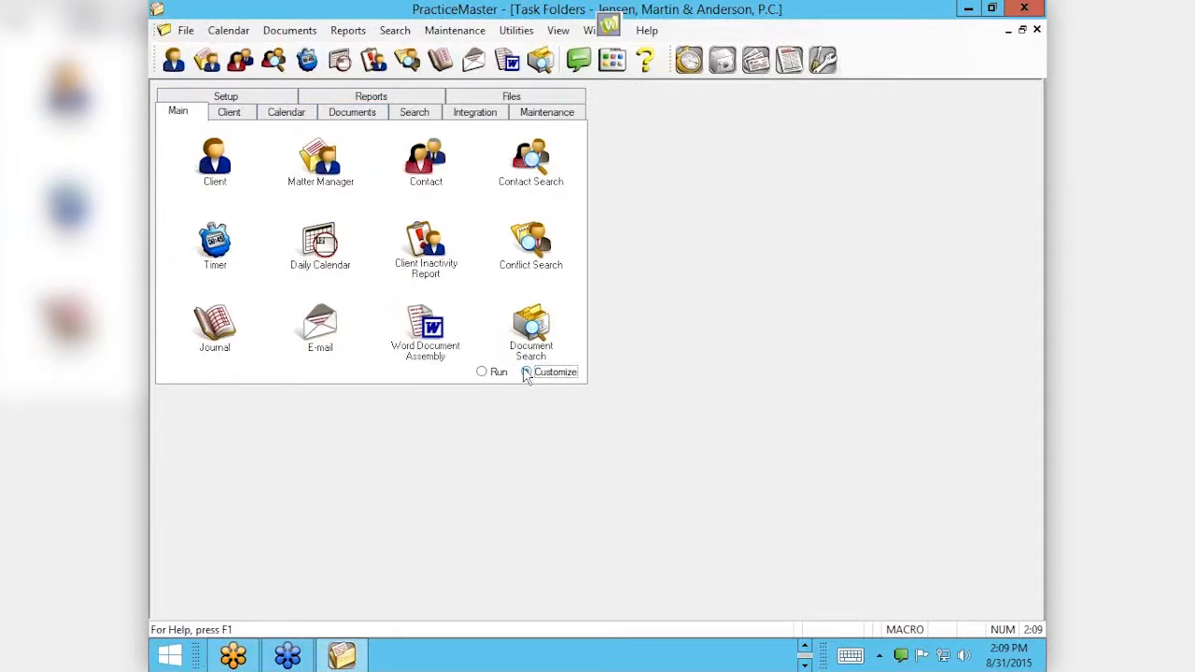
left_click(317, 248)
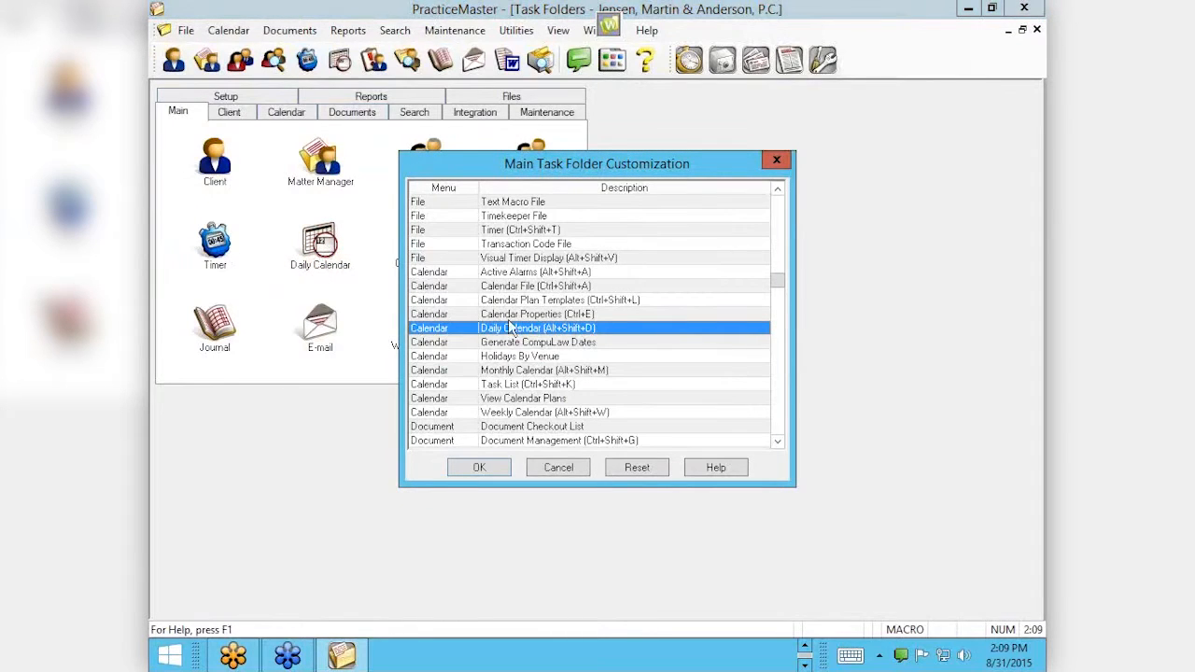
left_click(498, 371)
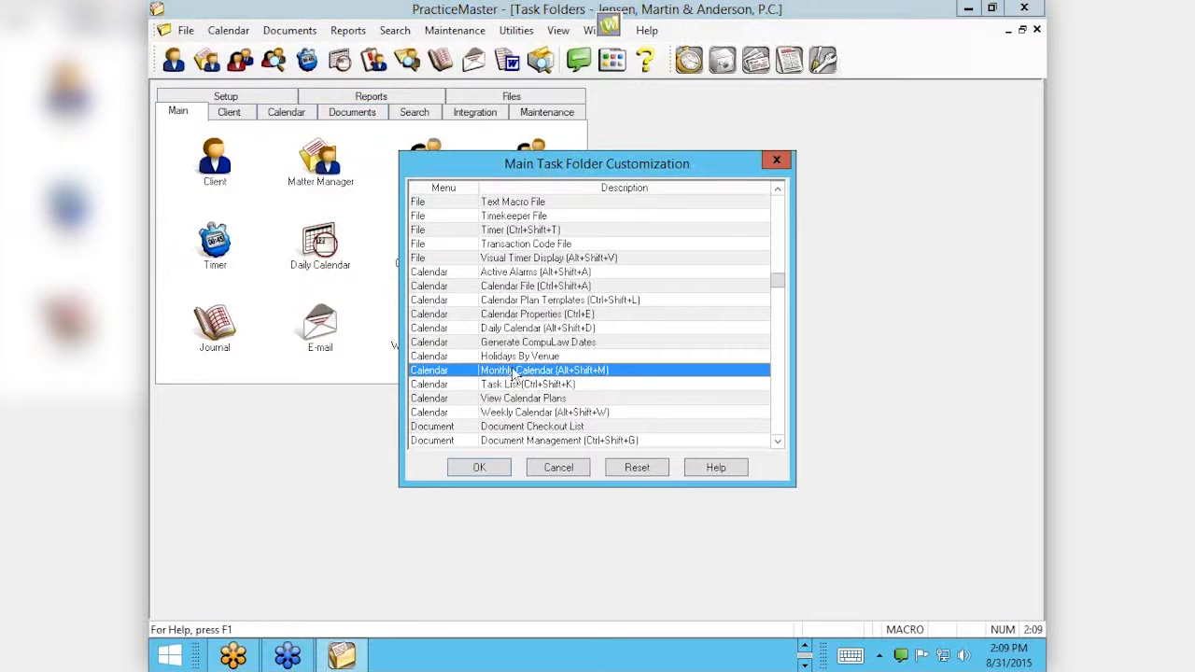
left_click(480, 467)
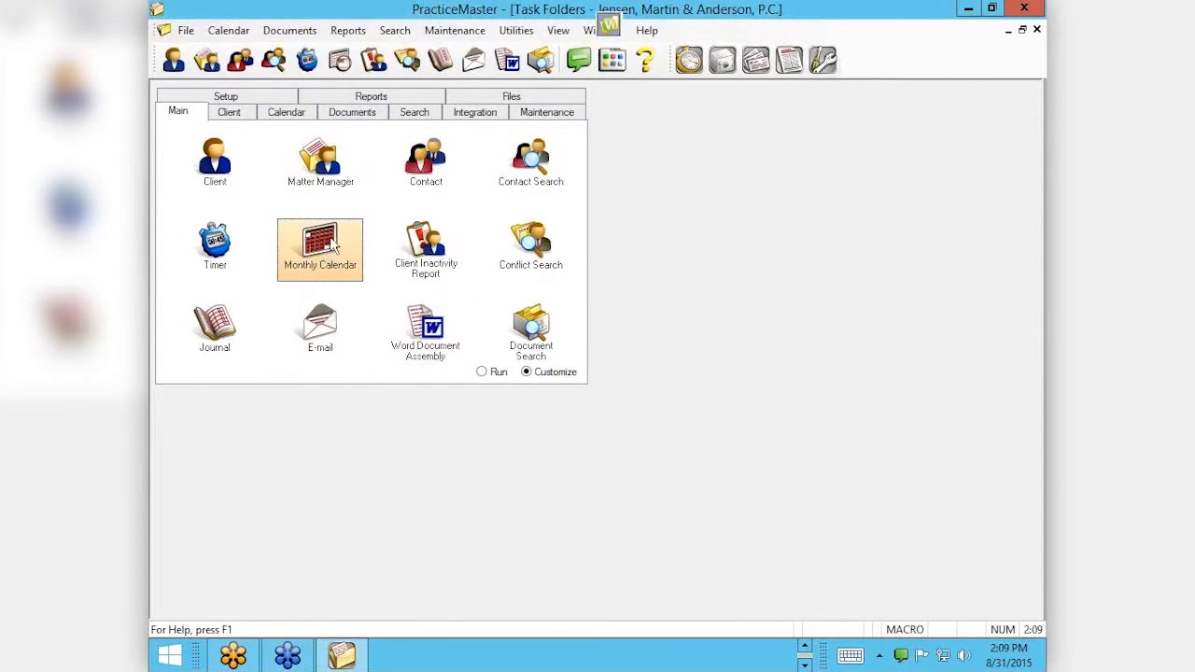
left_click(483, 373)
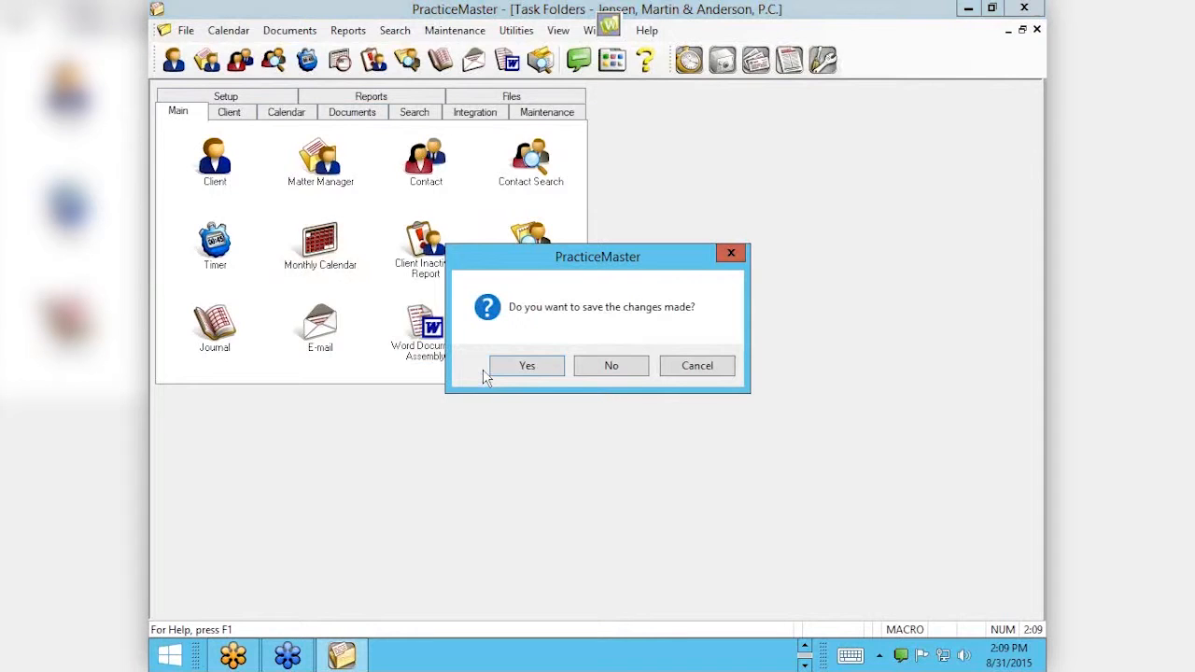
left_click(546, 367)
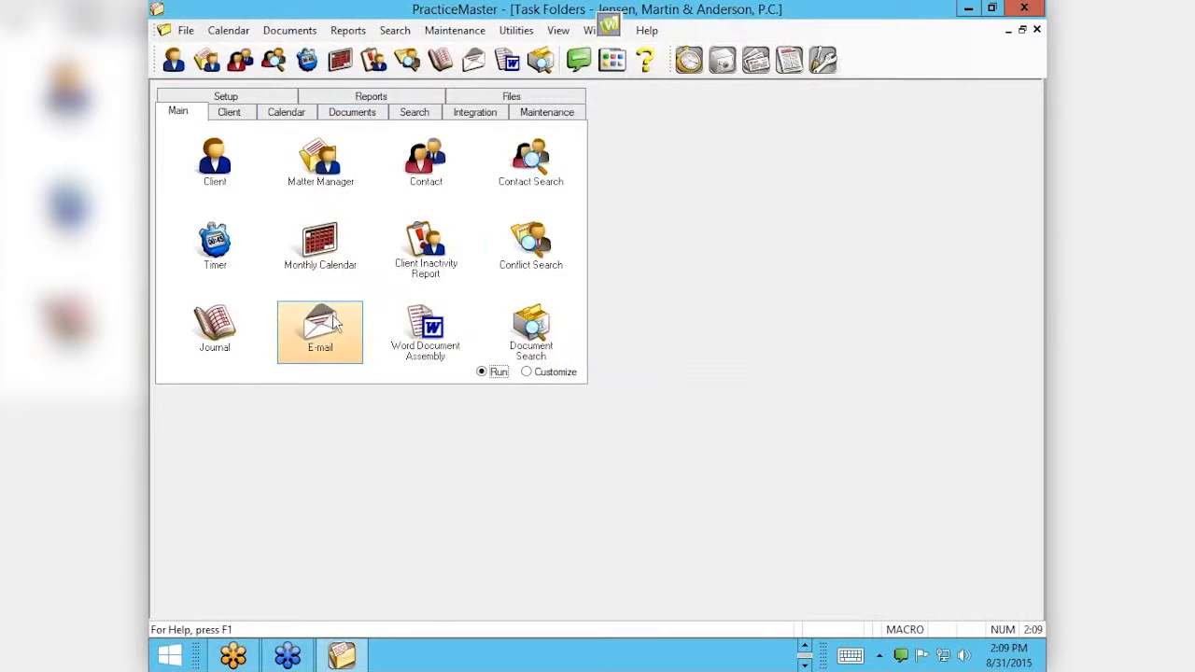
Set the E-mail slot to Not Assigned, then save the Main folder back in Run mode
left_click(527, 372)
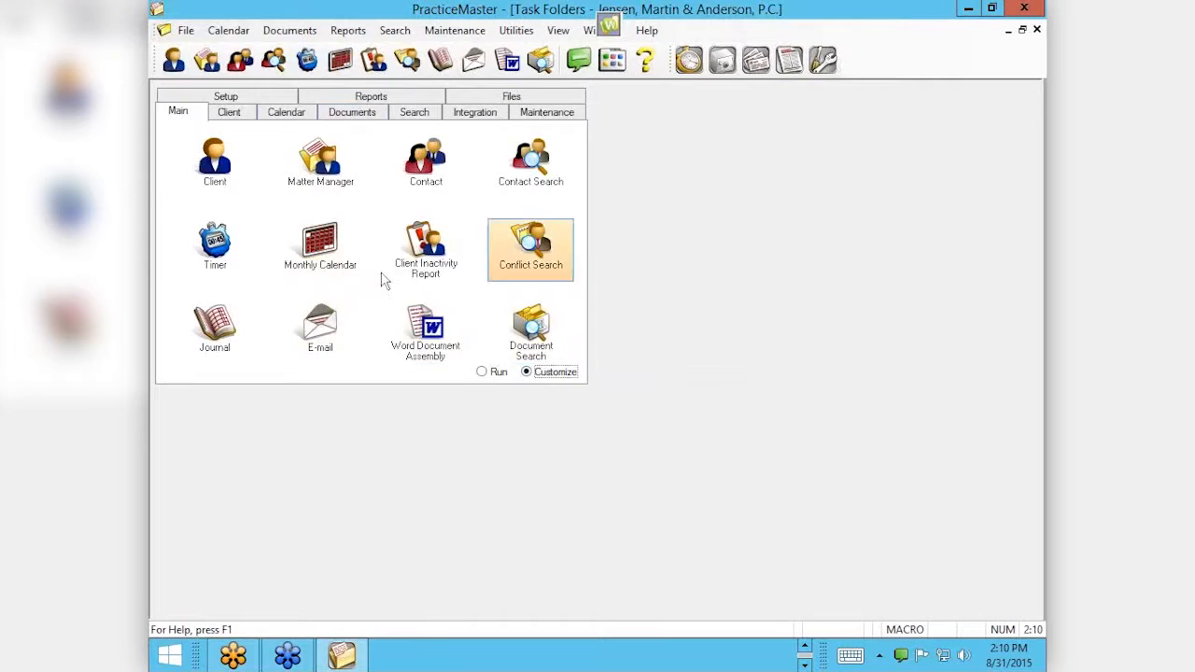
left_click(321, 326)
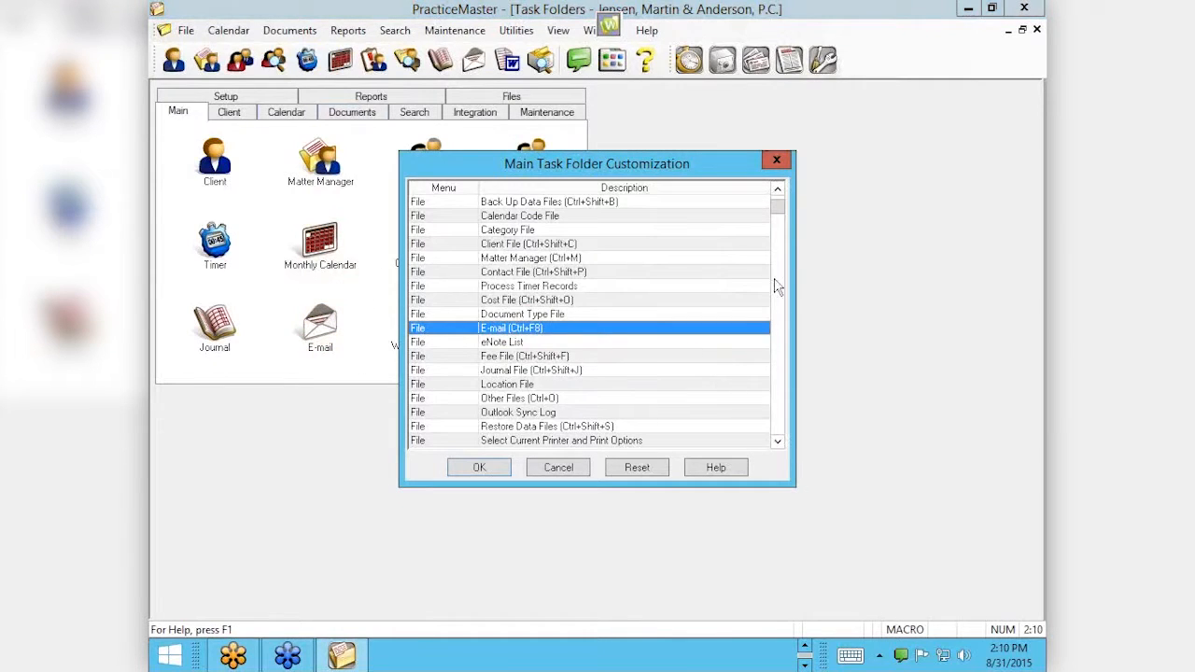
left_click_drag(776, 209, 776, 199)
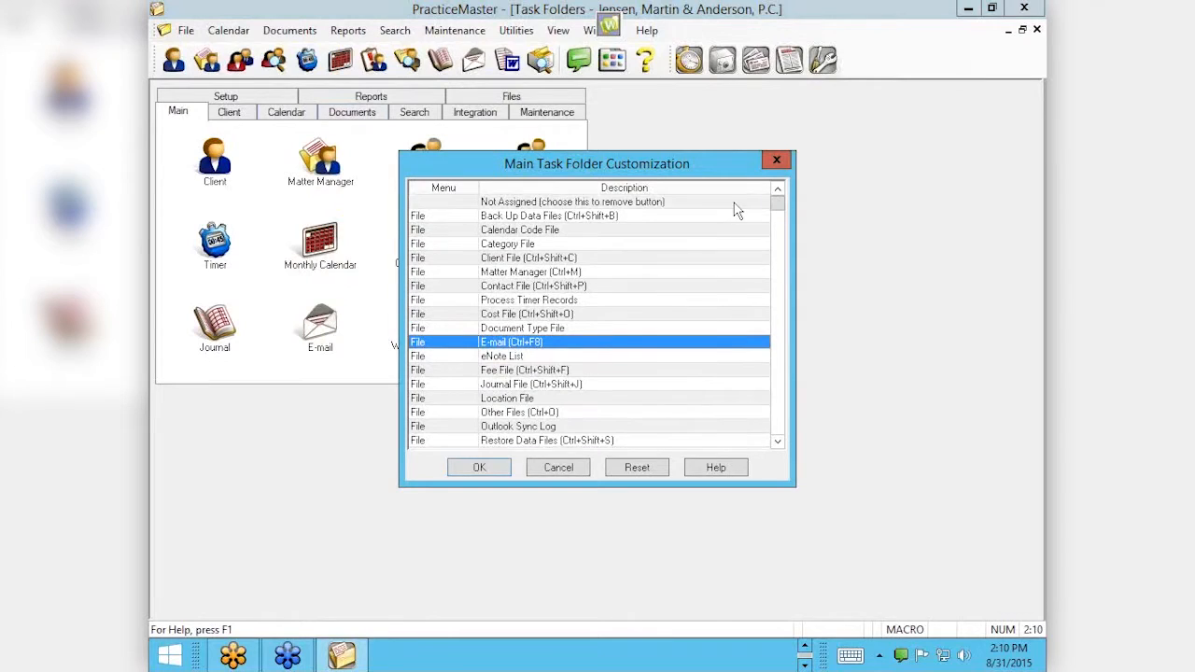
left_click(518, 203)
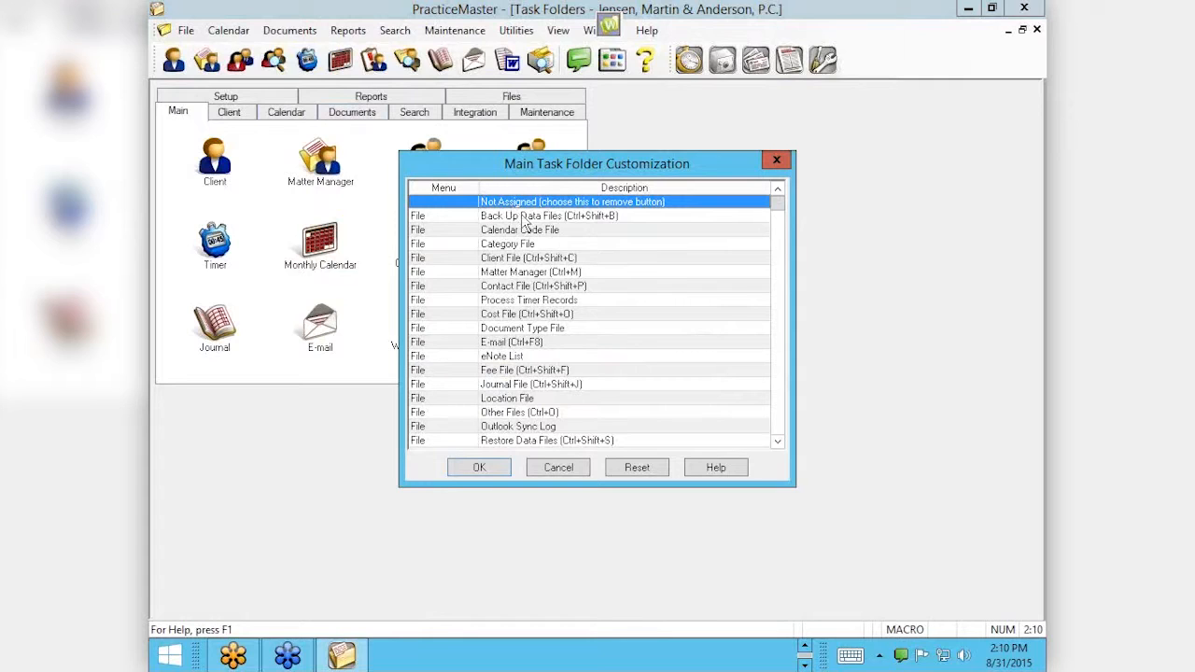
left_click(476, 468)
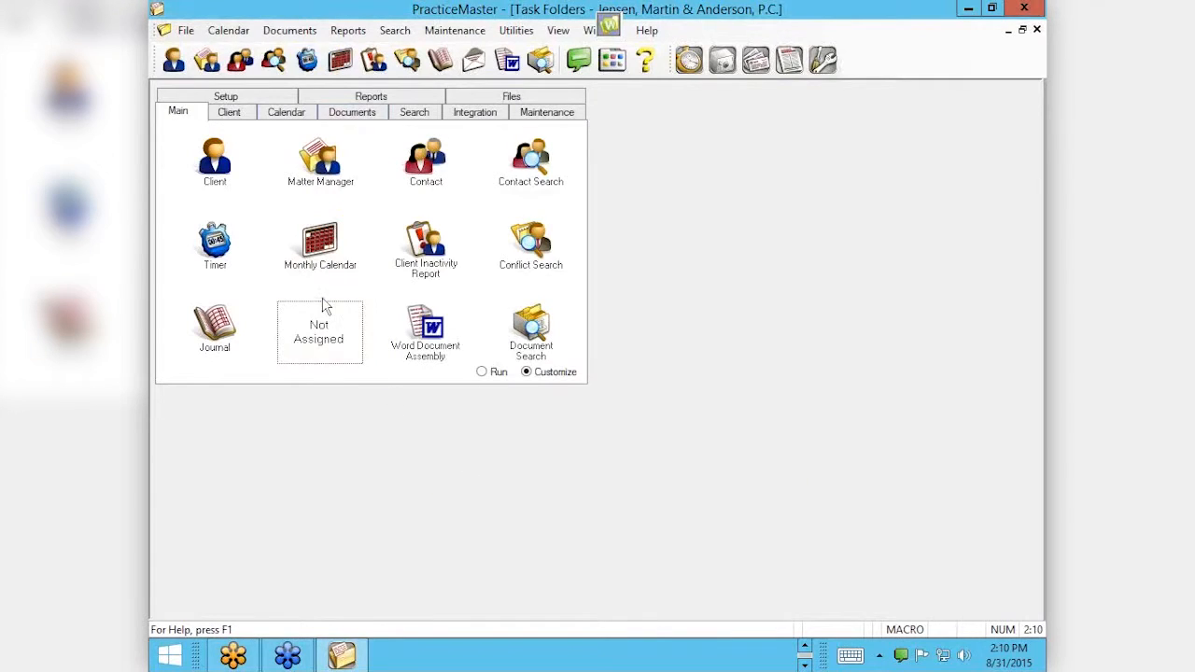
left_click(481, 373)
left_click(521, 367)
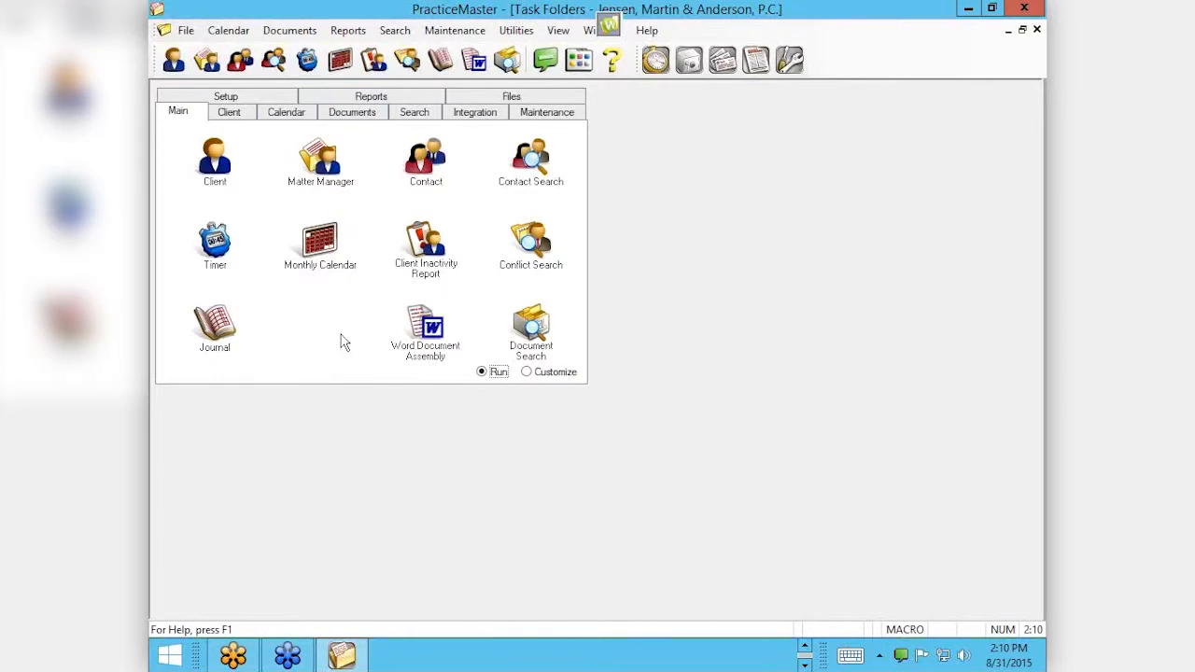
In Customize mode, open Main Task Folder Customization for the Not Assigned slot
left_click(527, 373)
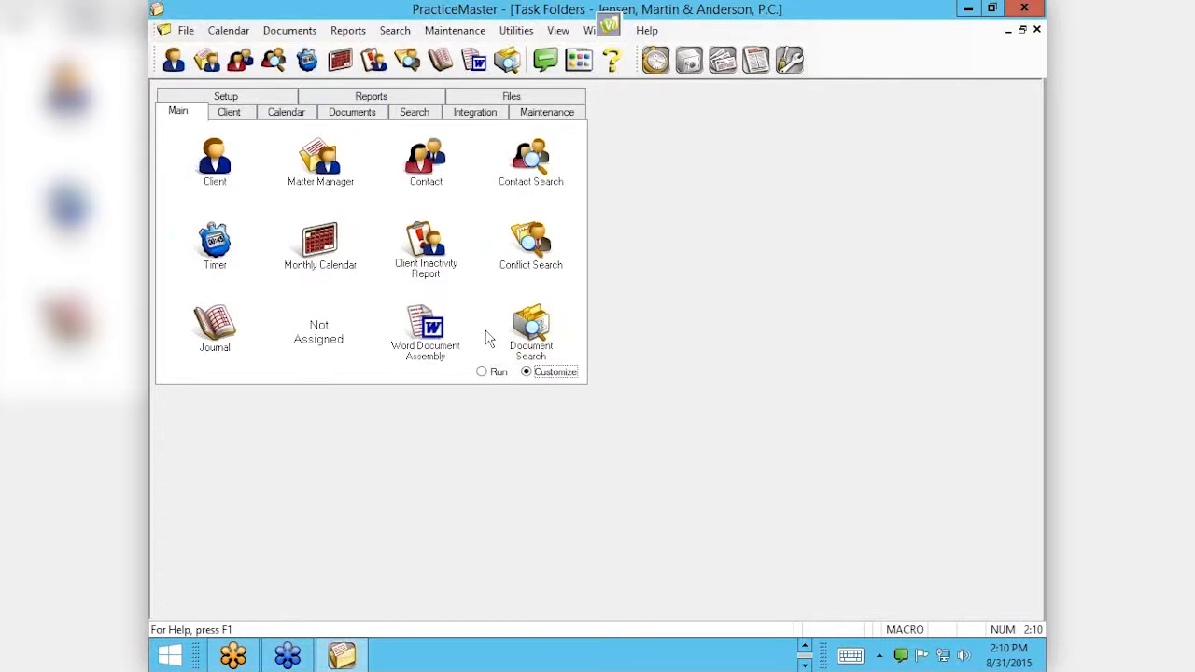
left_click(315, 327)
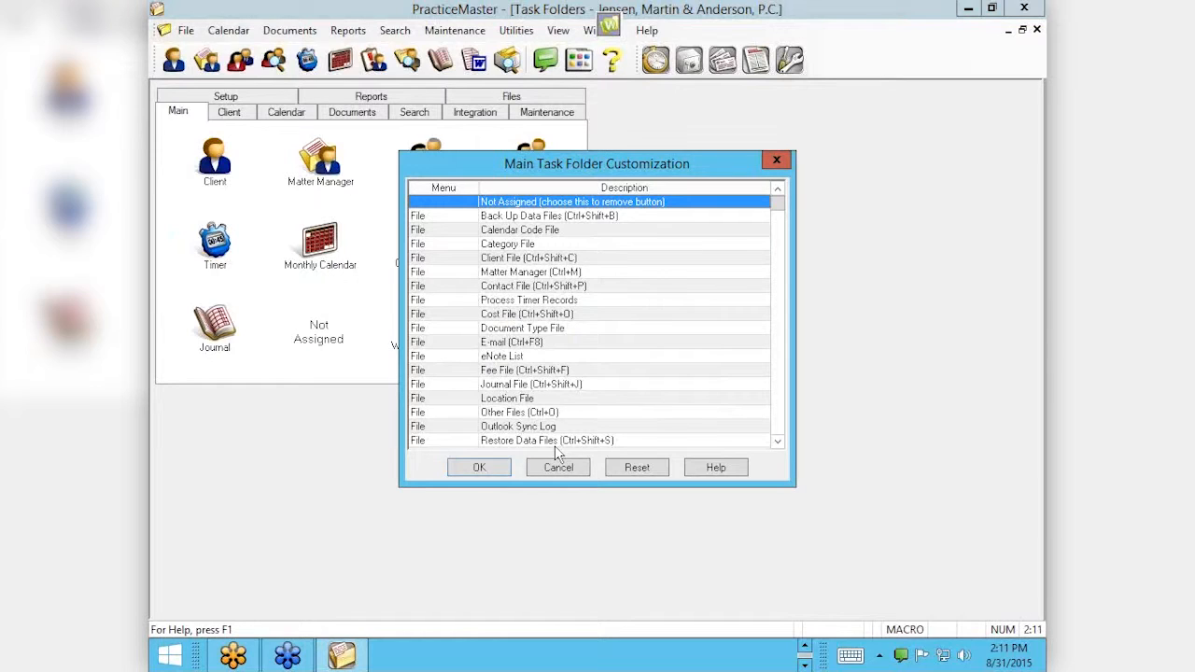
Assign Reports / Daily Report to the empty Main folder slot
left_click(781, 425)
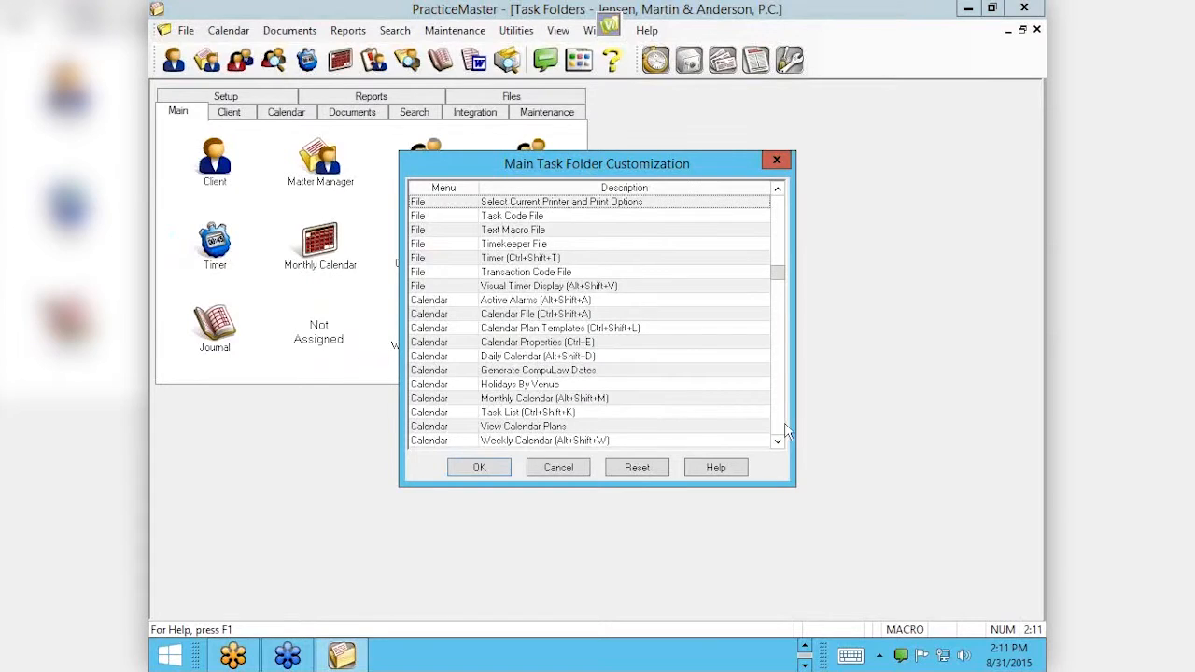
scroll(787, 430, "down", 8)
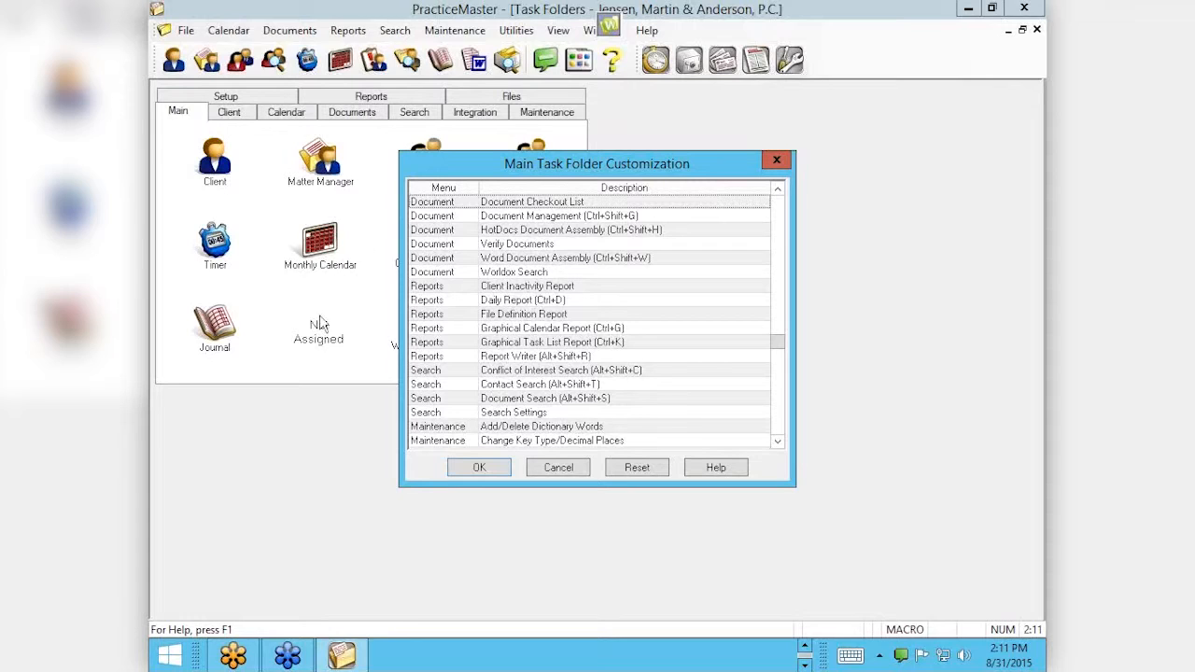
left_click(498, 301)
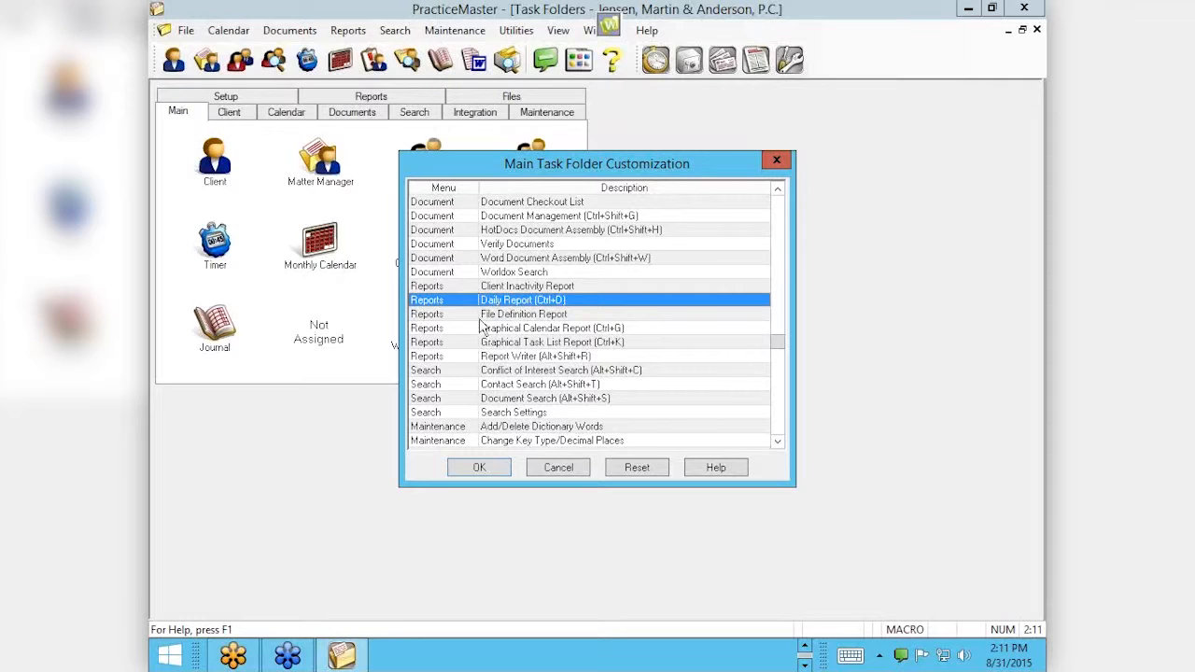
left_click(780, 436)
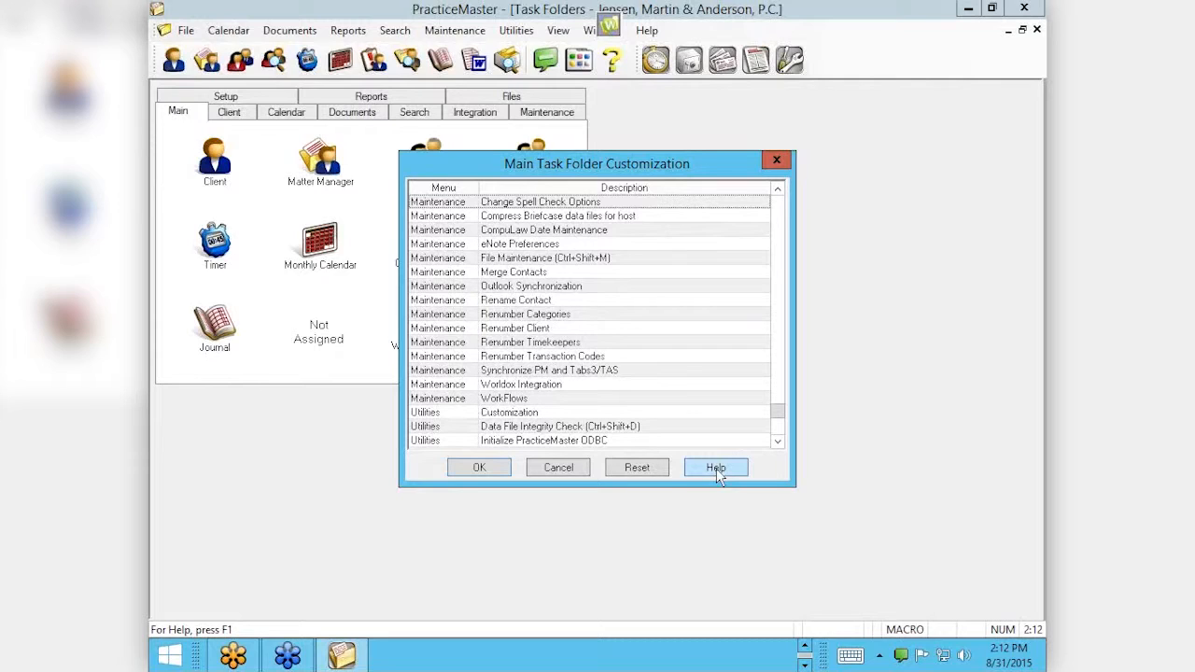
left_click(778, 430)
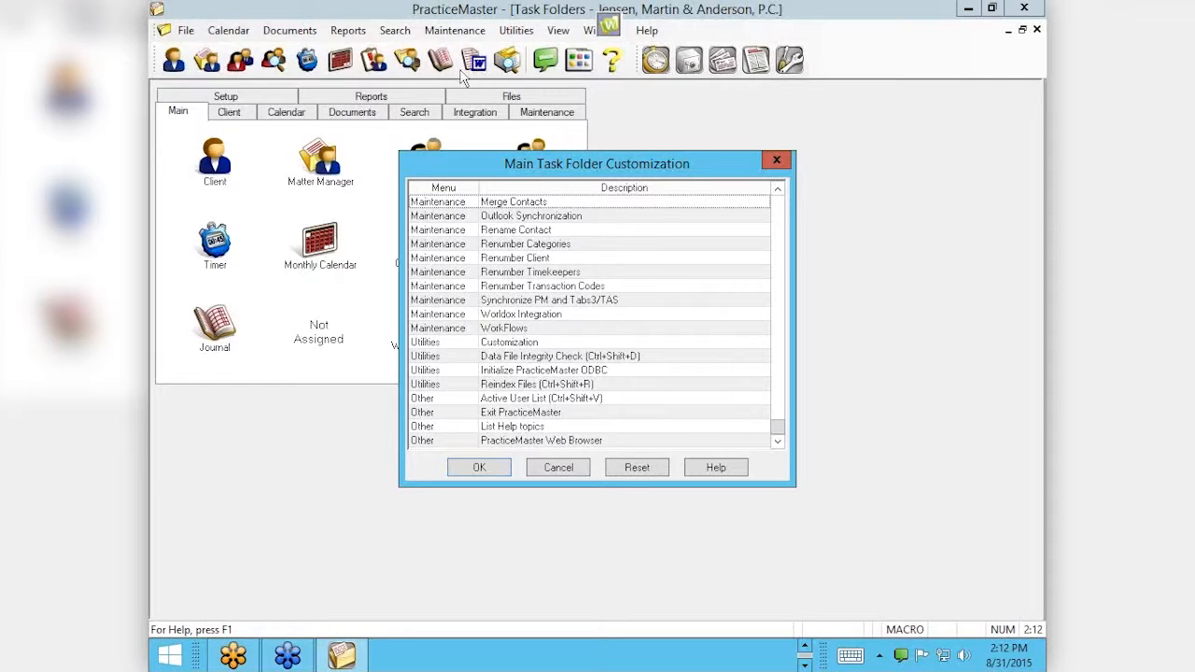
left_click(480, 467)
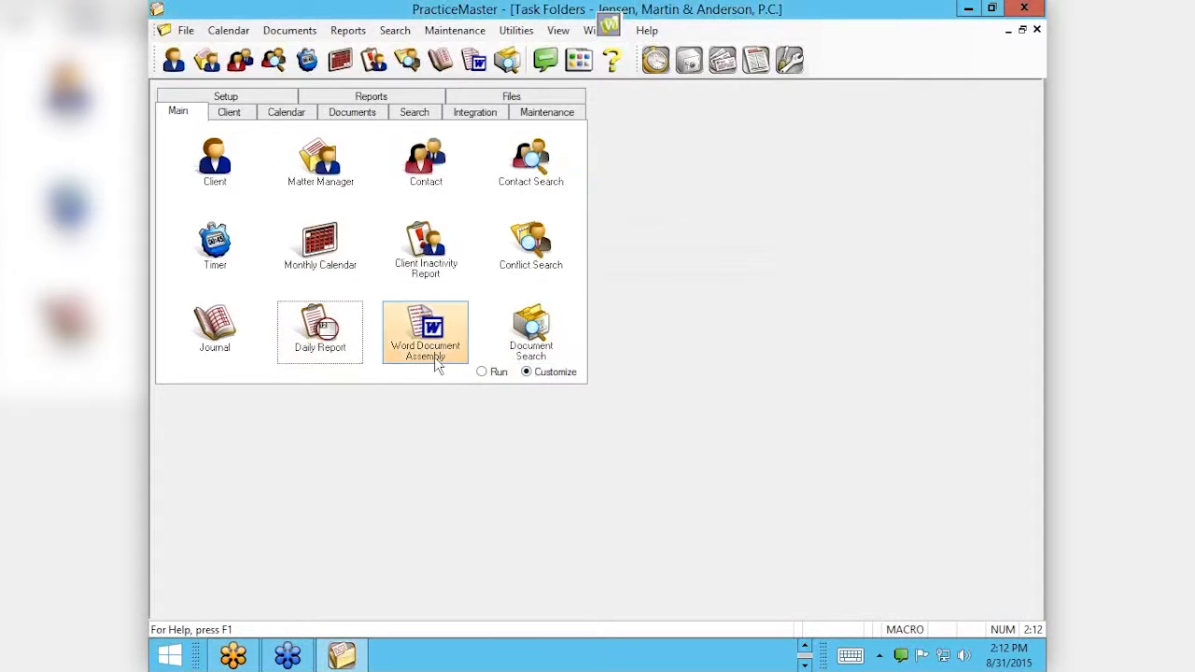
Return to Run mode, save the folder changes, and launch the new Daily Report shortcut
left_click(309, 336)
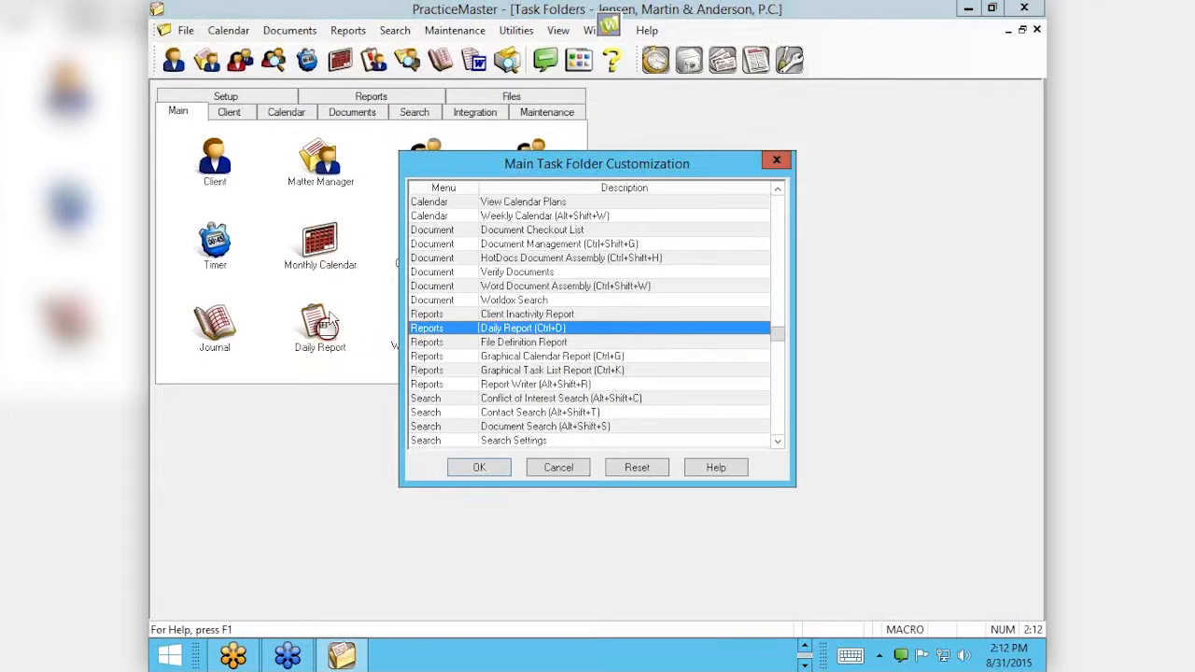
left_click(776, 160)
left_click(482, 373)
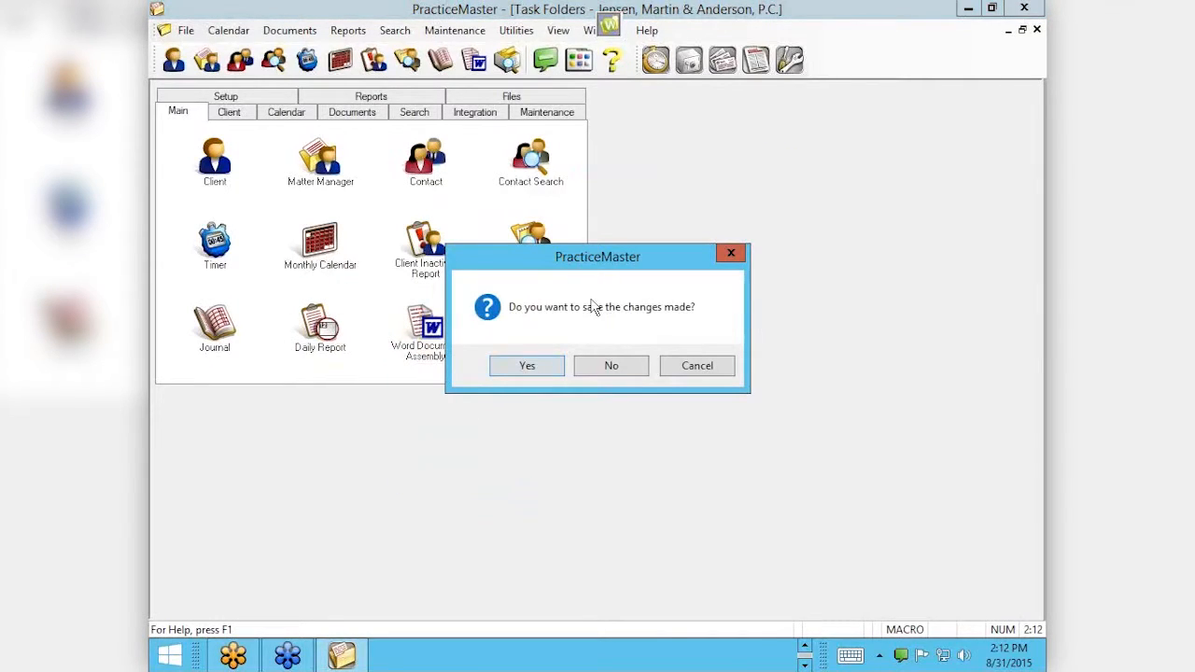
left_click(512, 365)
left_click(320, 327)
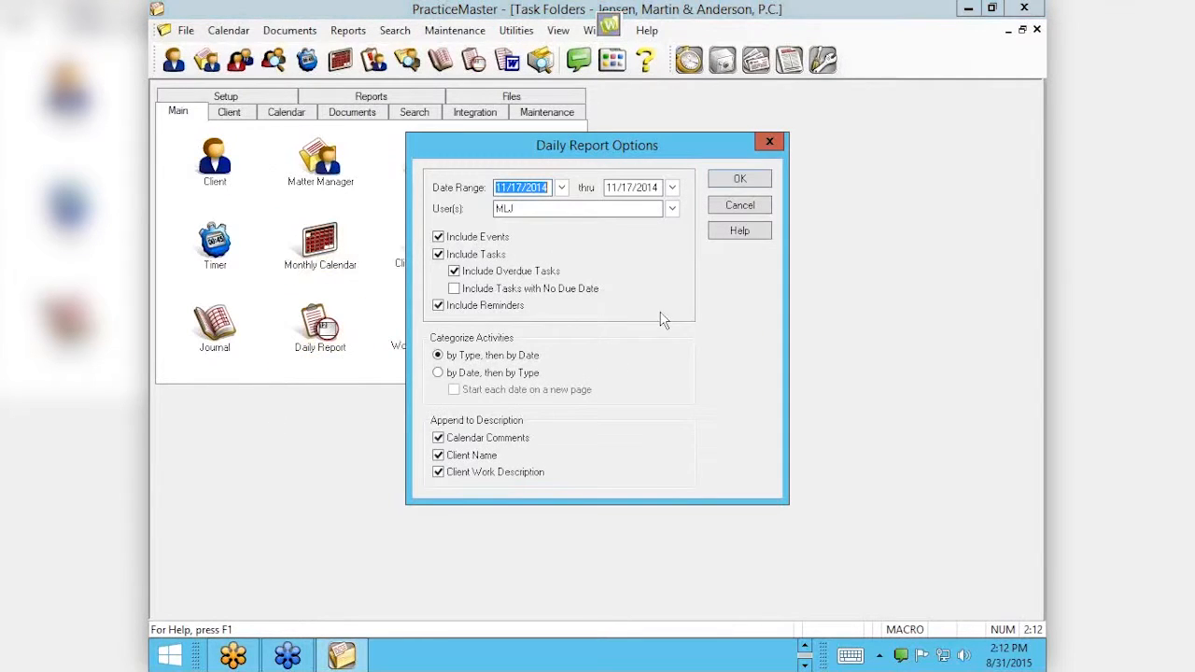
Close Daily Report Options and browse the Calendar, Documents, Search and Reports task folders
left_click(769, 143)
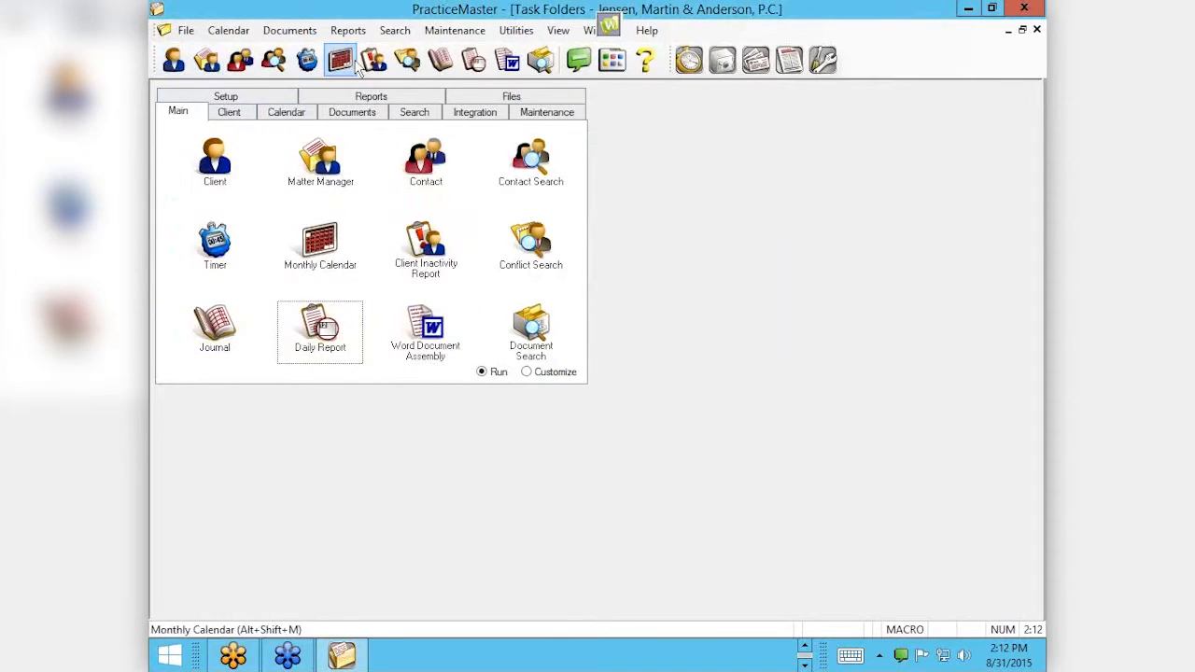
left_click(287, 113)
left_click(352, 119)
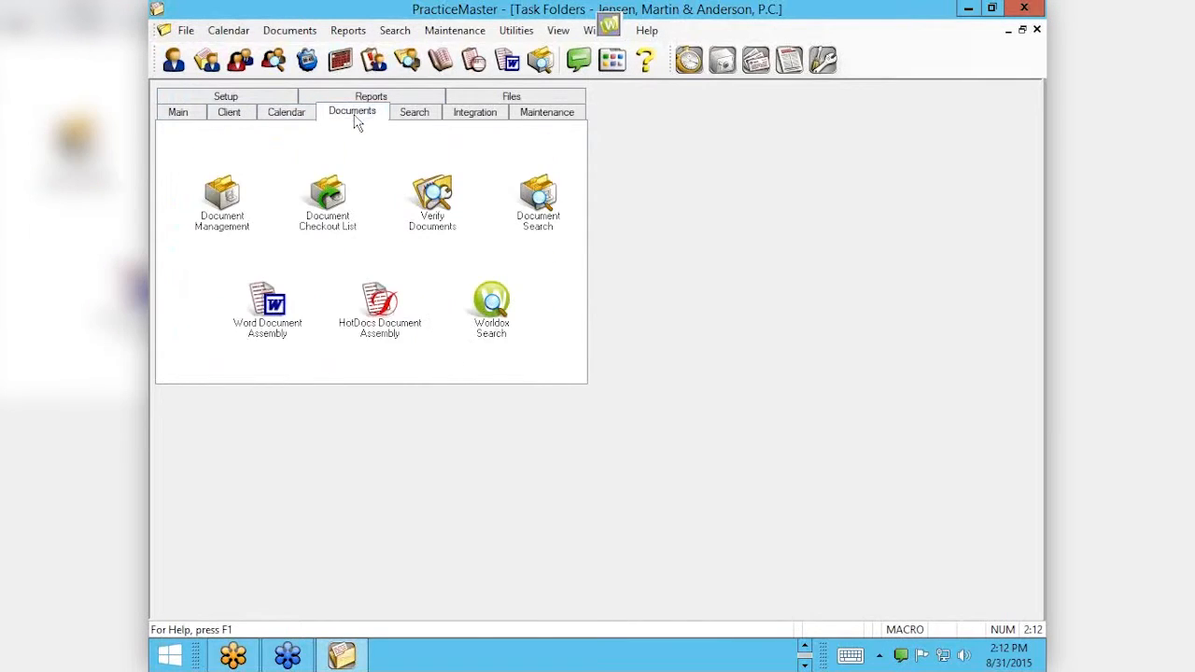
left_click(415, 119)
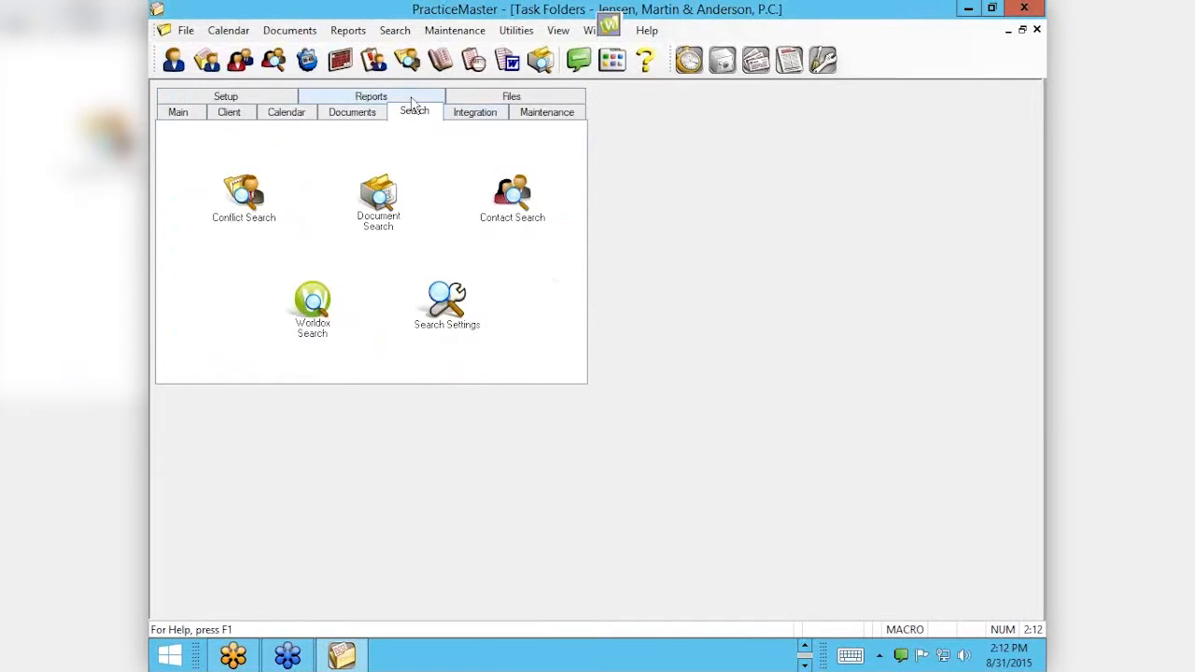
left_click(370, 99)
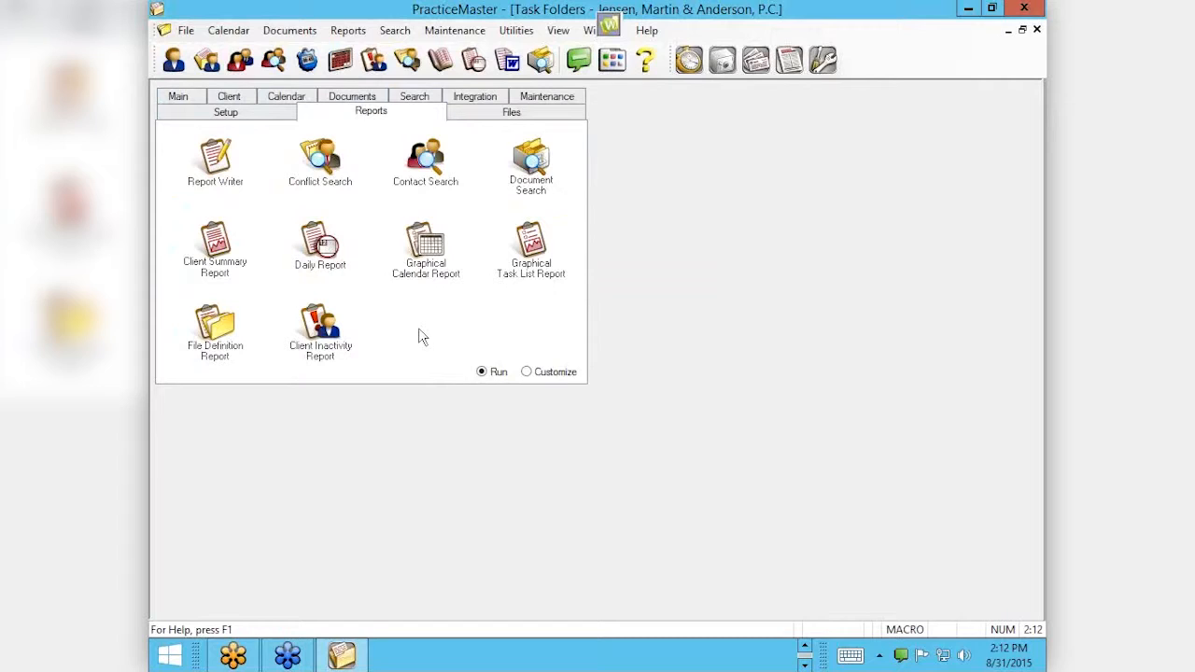
Try customizing a Reports slot, cancel Select Custom Report, and return to Run and the Main folder
left_click(527, 371)
left_click(432, 342)
left_click_drag(703, 245, 705, 425)
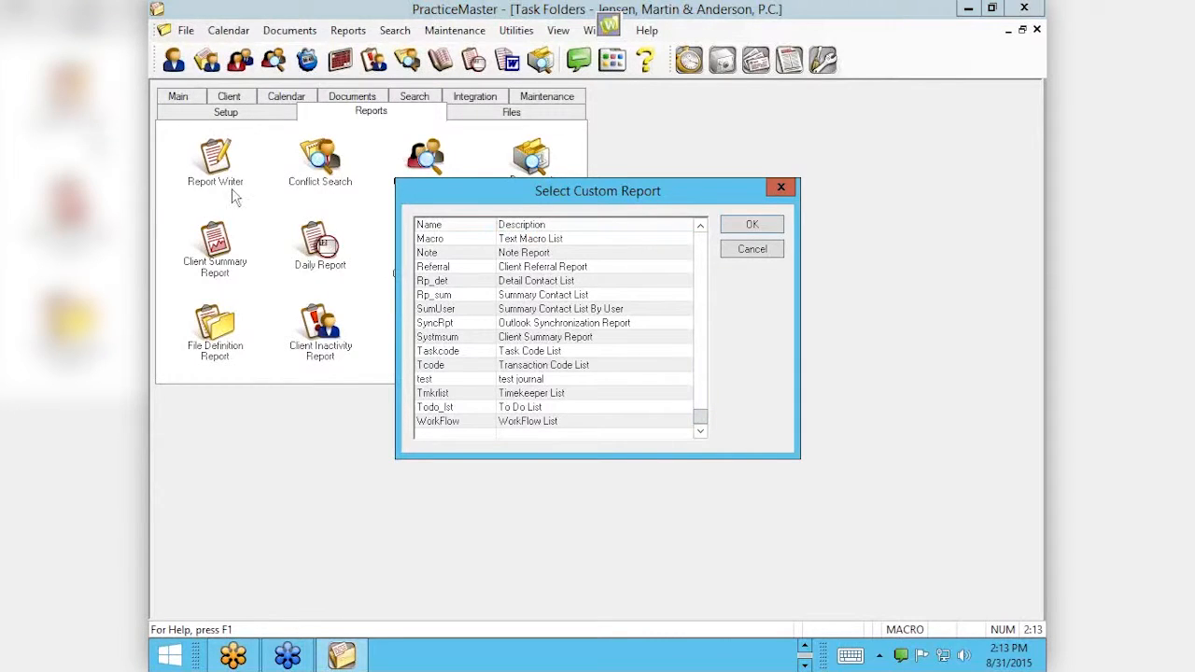
left_click(738, 252)
left_click(482, 372)
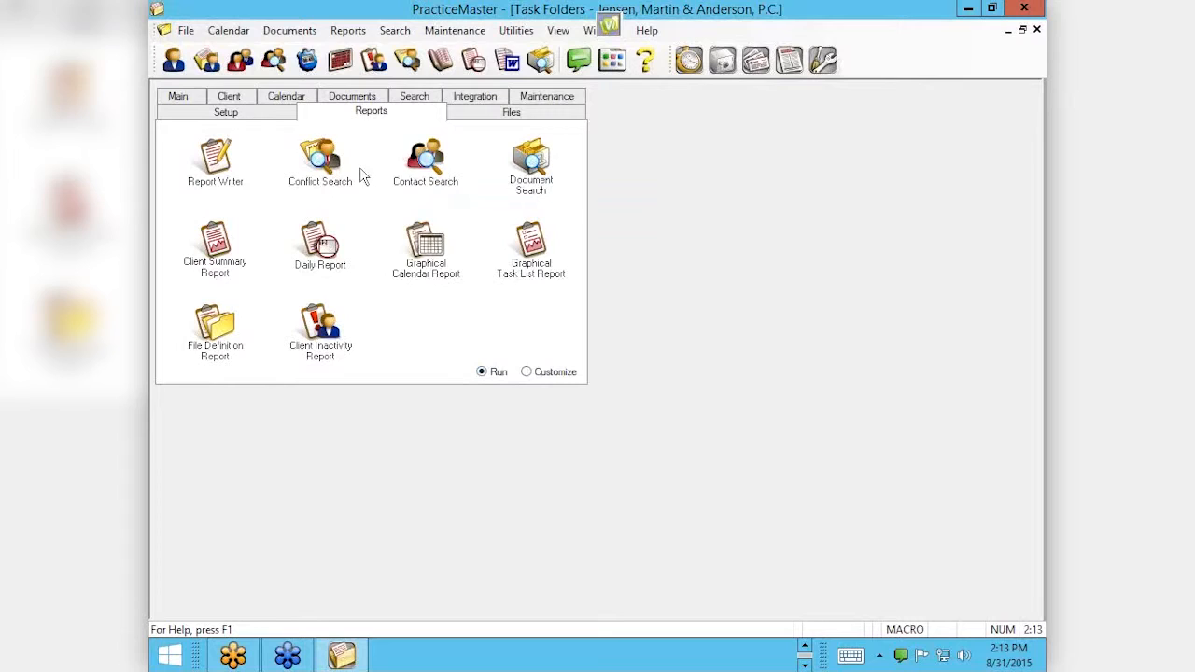
left_click(179, 97)
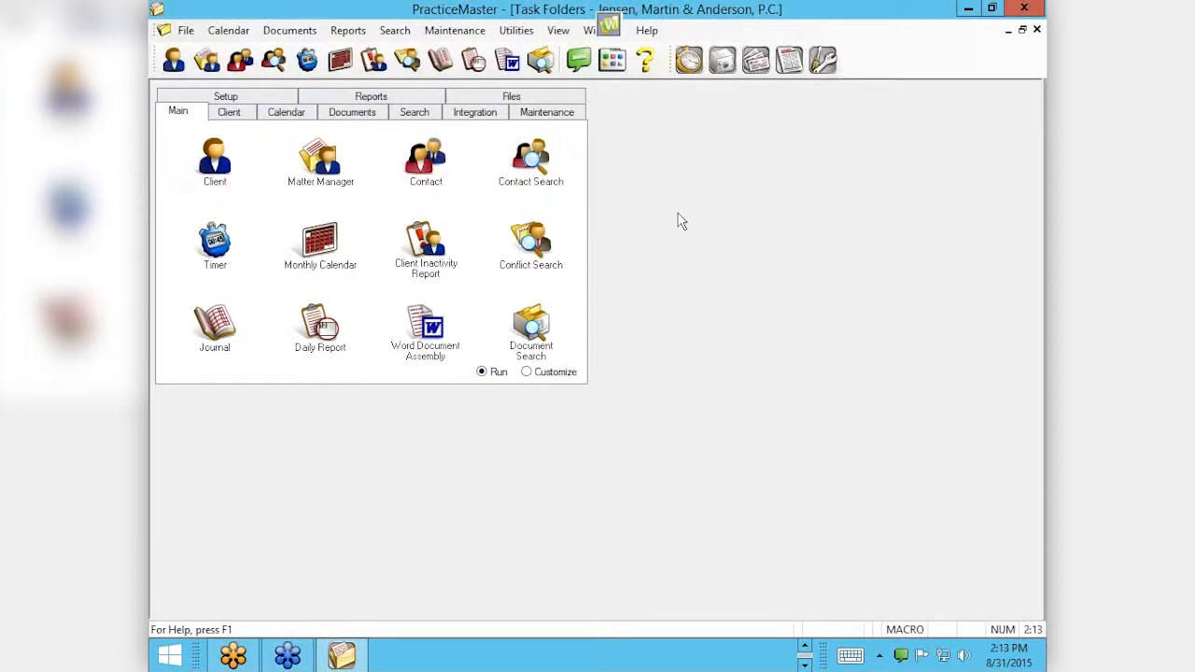
Open the Client window from the Main folder's Client icon
left_click(215, 168)
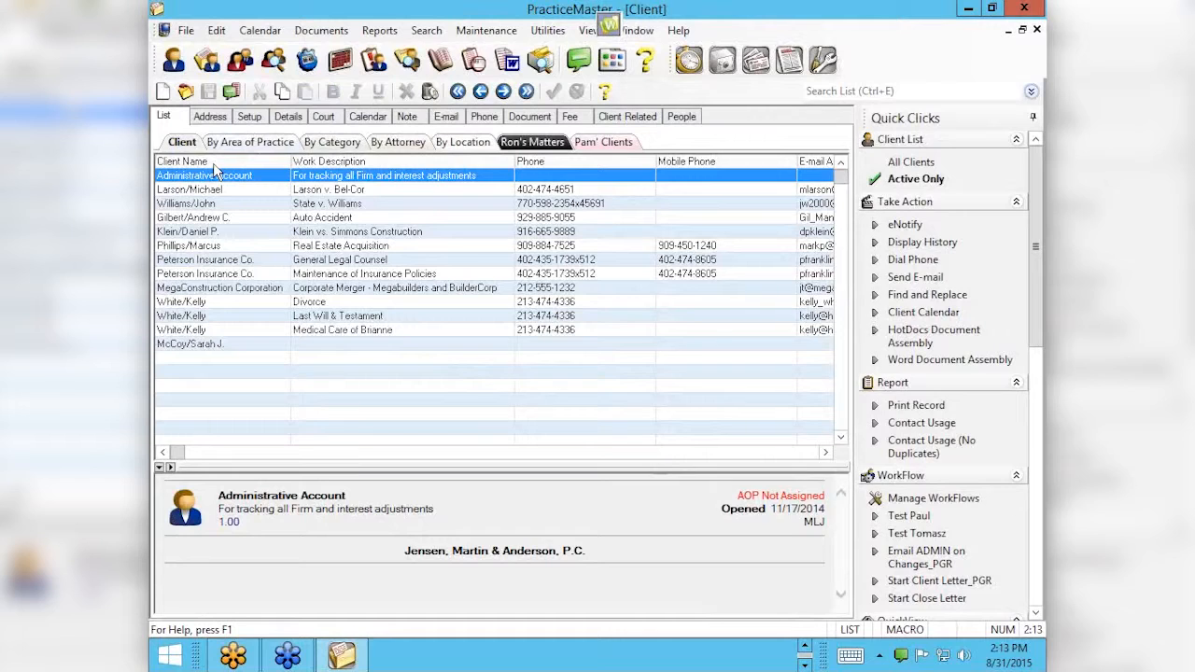
Filter clients to the Pam' Clients QuickView with Quick Clicks on, then open the November 2014 Monthly Calendar
left_click(605, 143)
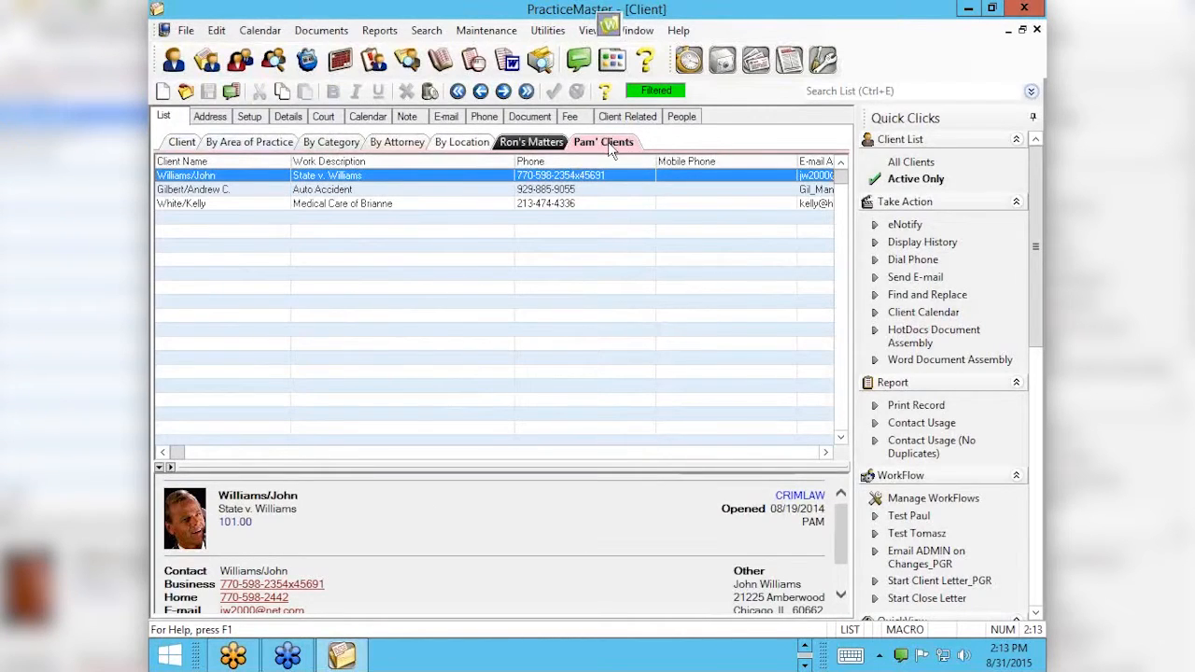
left_click(1034, 493)
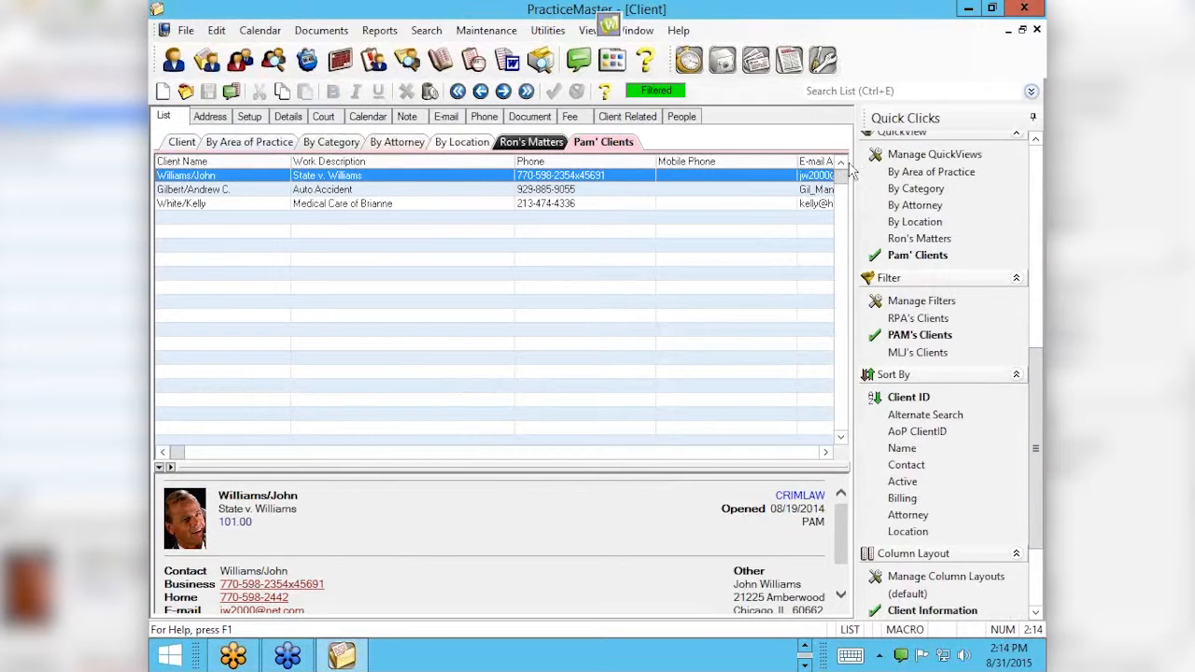
left_click(180, 142)
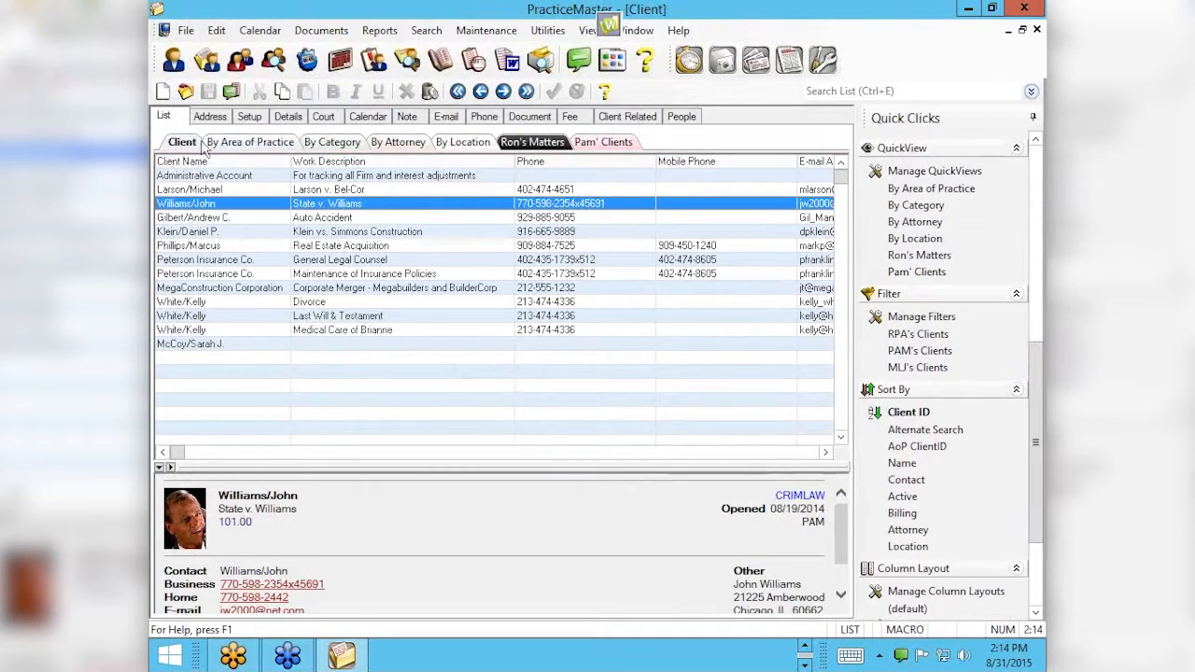
left_click(588, 147)
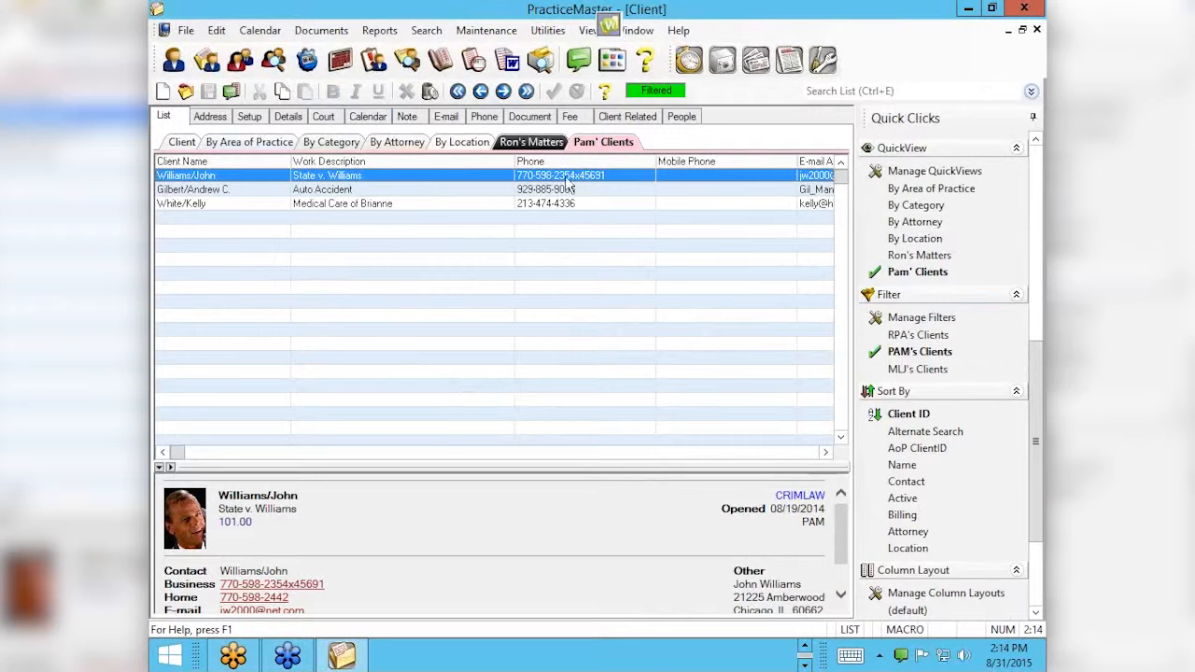
left_click(339, 59)
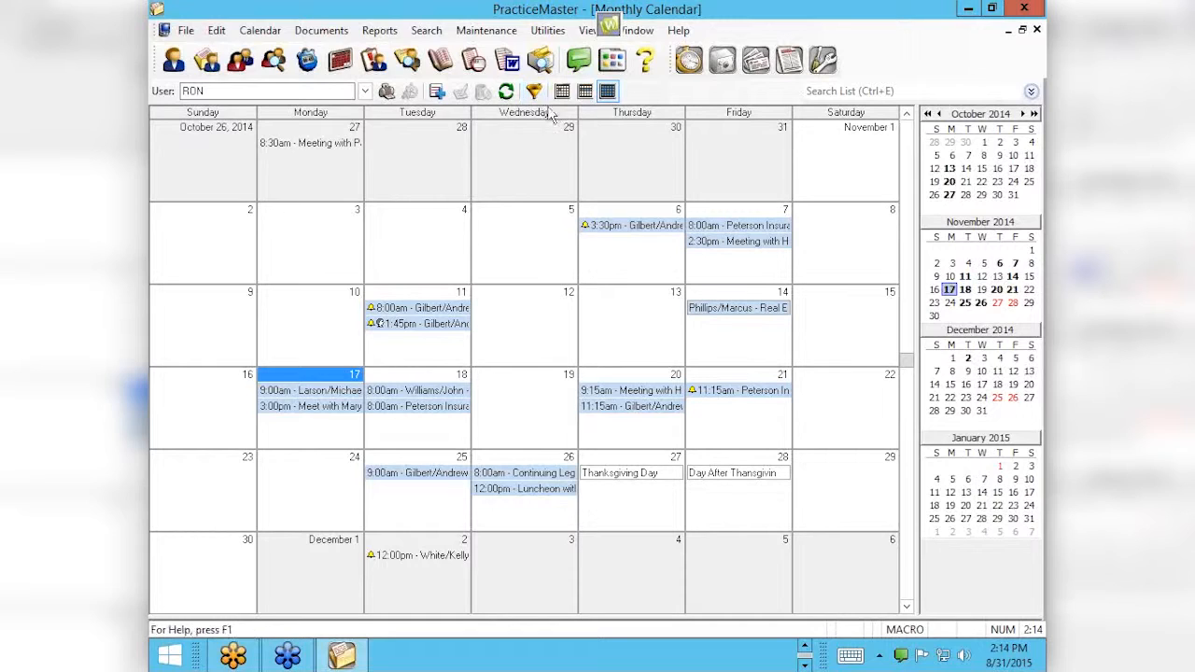
left_click(537, 97)
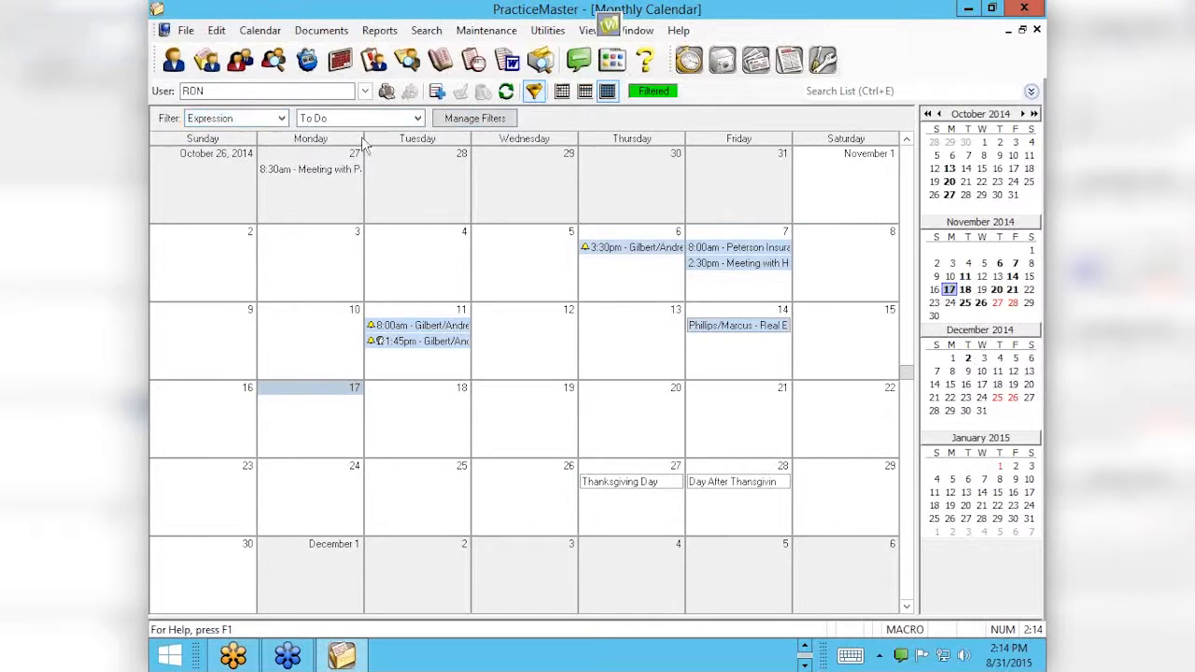
left_click(534, 91)
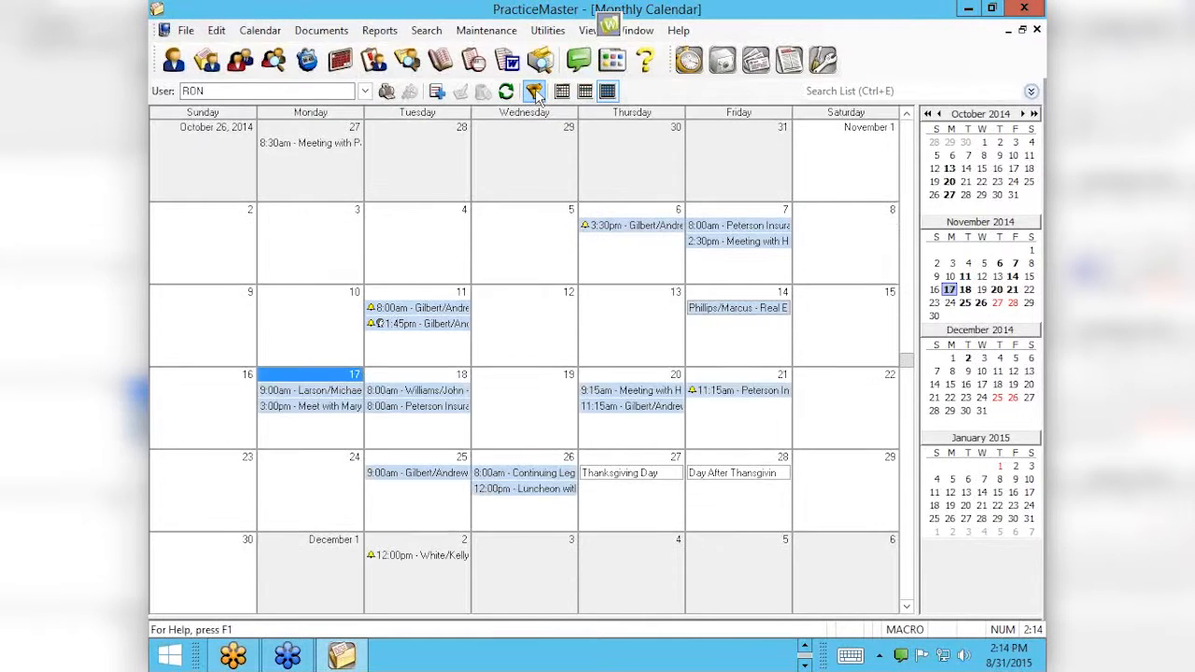
left_click(534, 91)
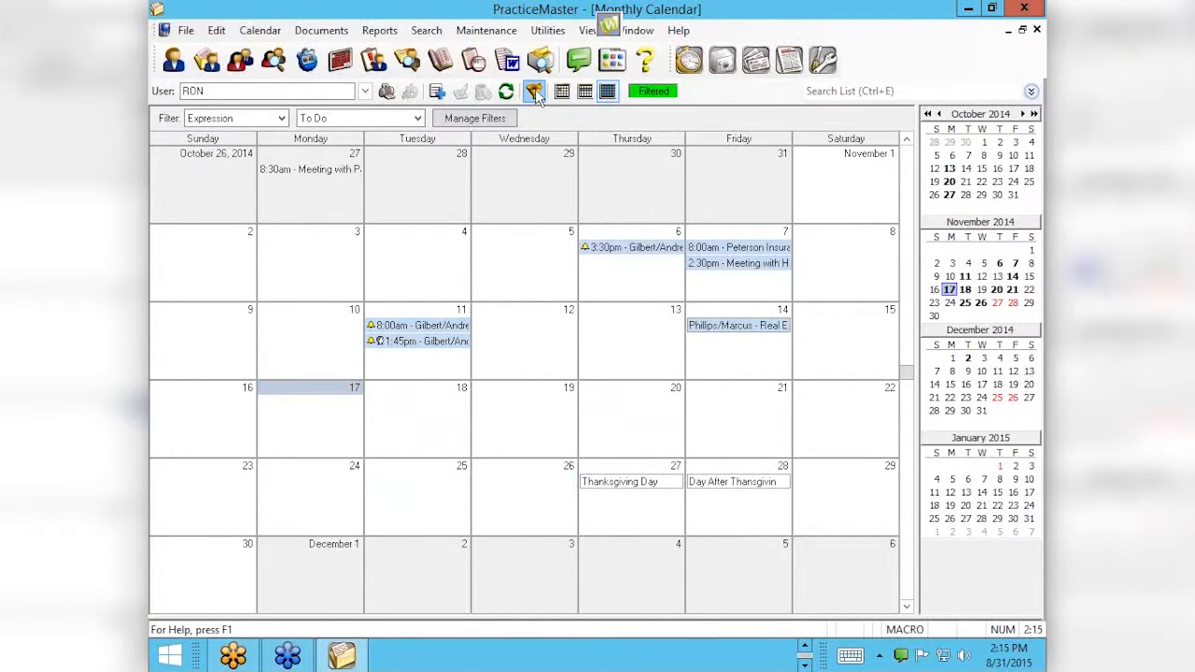
left_click(534, 91)
left_click(534, 91)
left_click(534, 93)
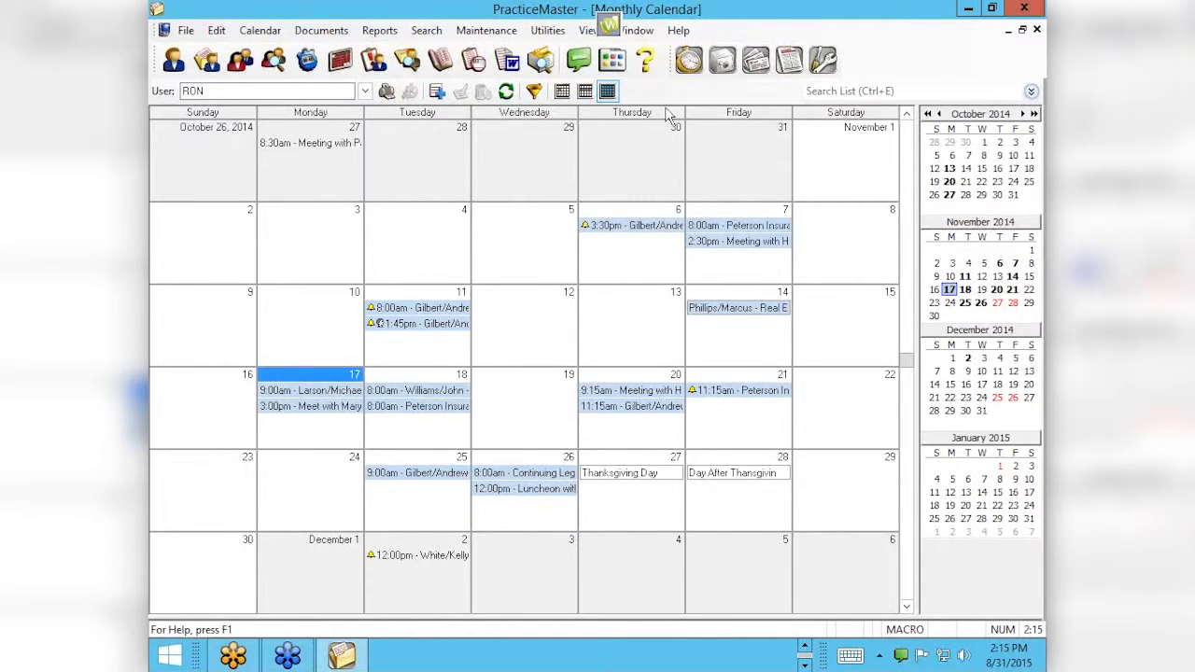
Turn the calendar filter on by Client ID and pick the corporate merger client
left_click(534, 93)
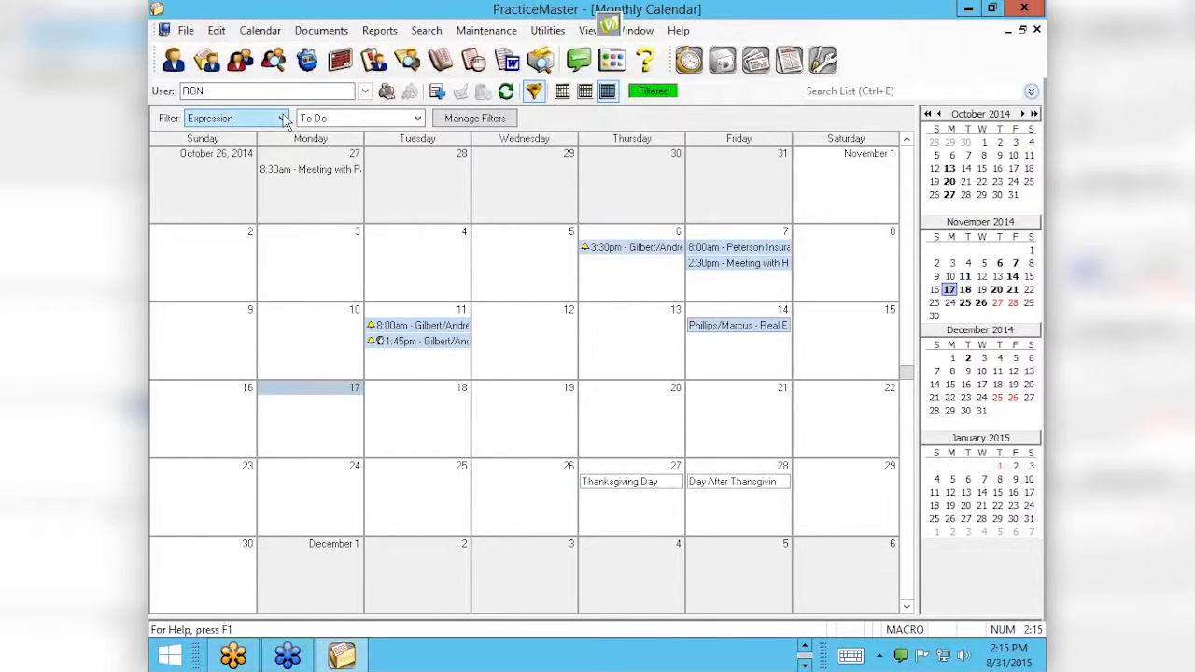
left_click(283, 119)
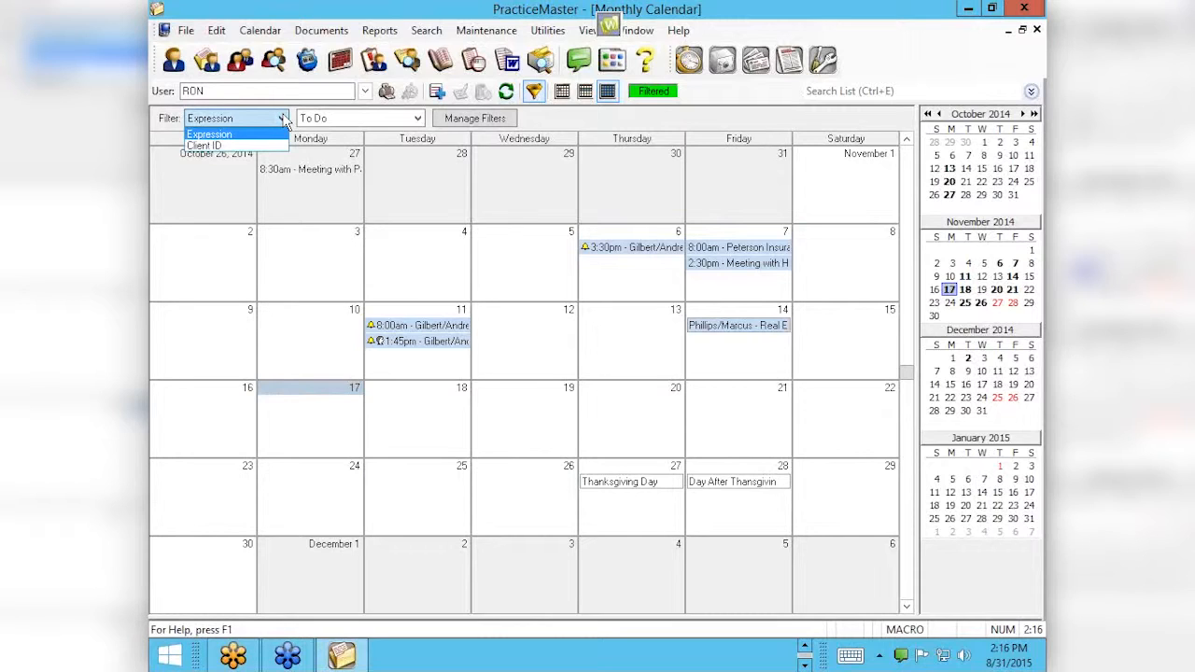
left_click(254, 147)
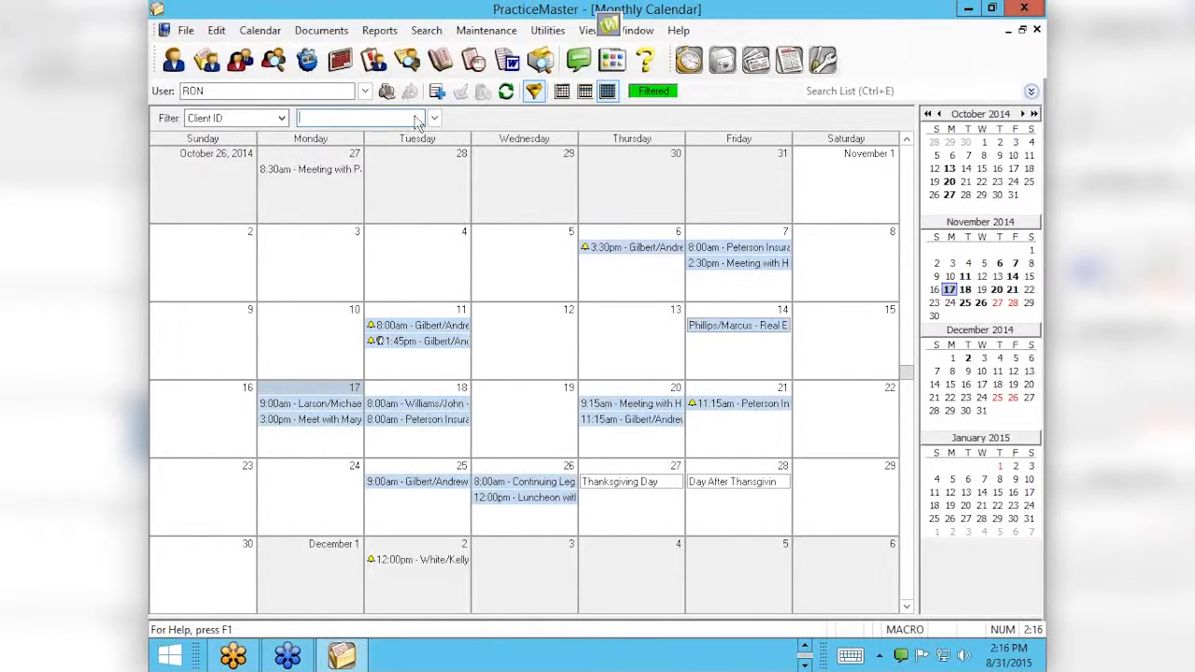
left_click(434, 117)
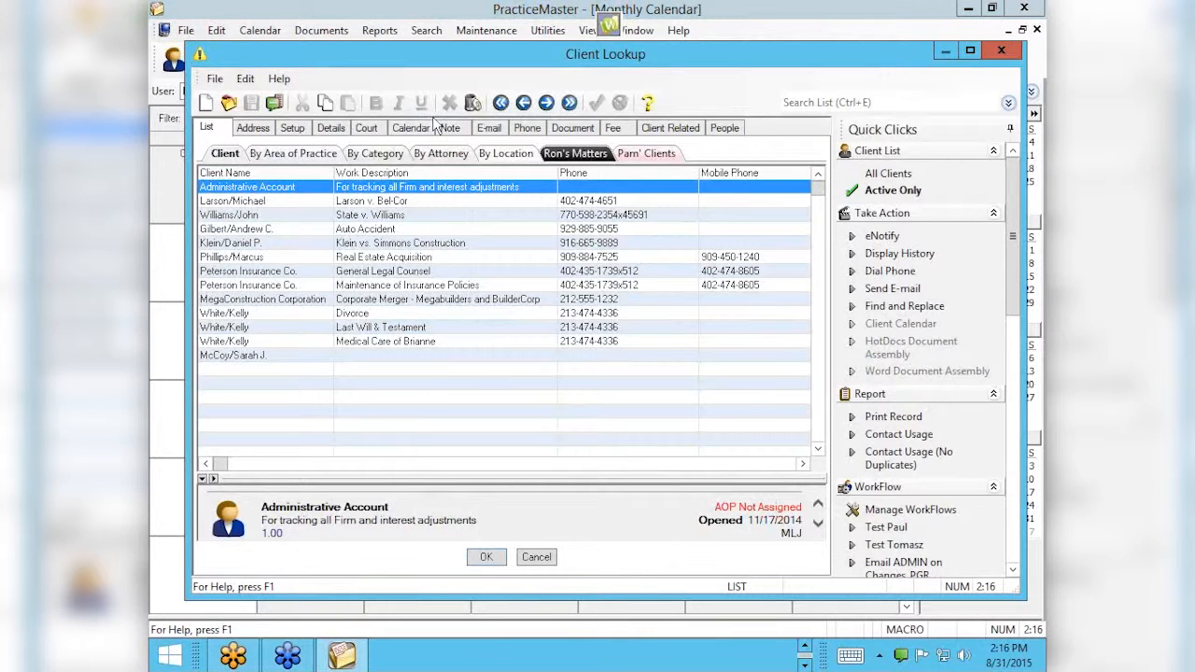
double_click(375, 301)
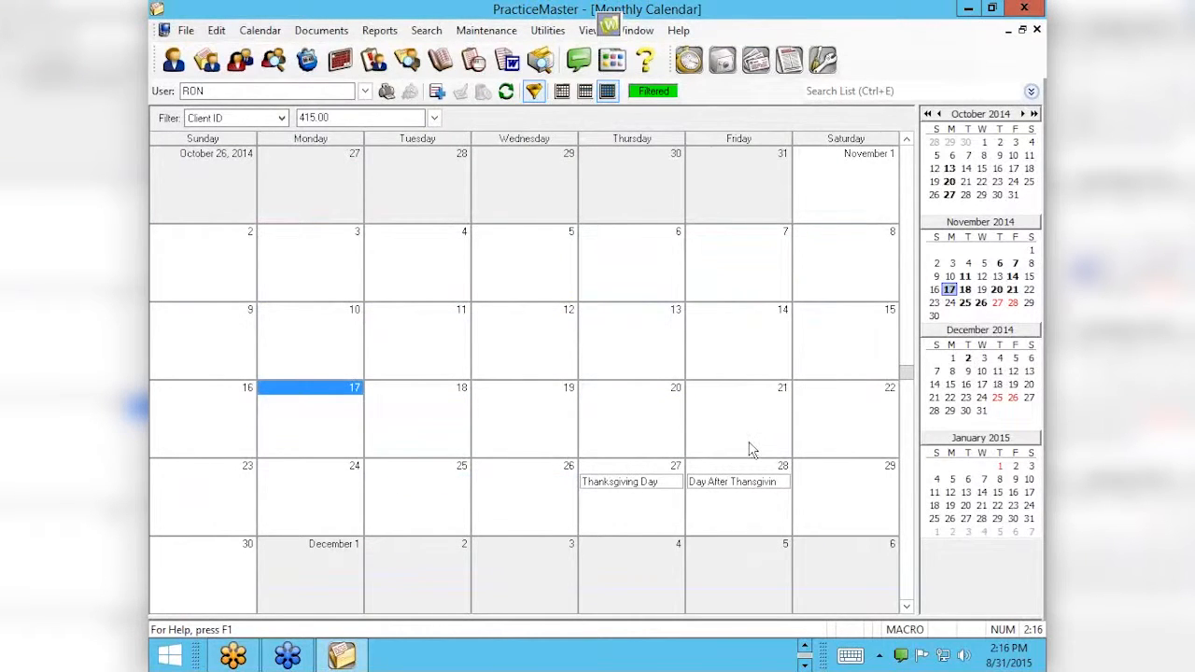
Switch the Client ID filter to a different client from Client Lookup
key("Down")
key("Up")
key("Up")
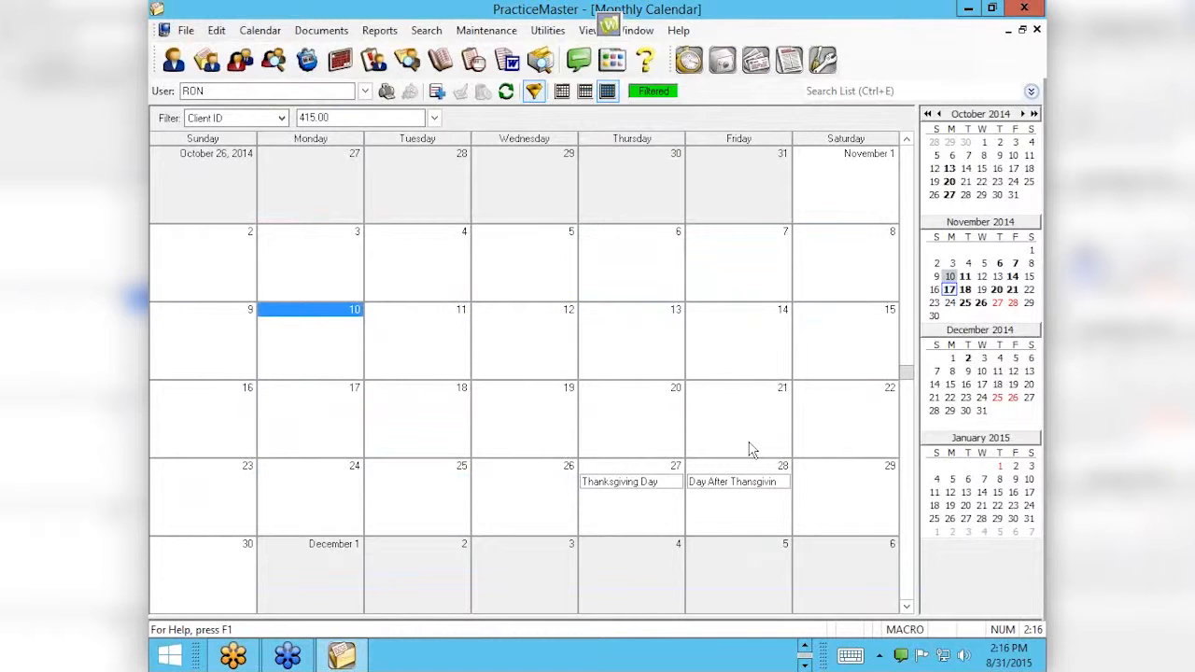
left_click(435, 120)
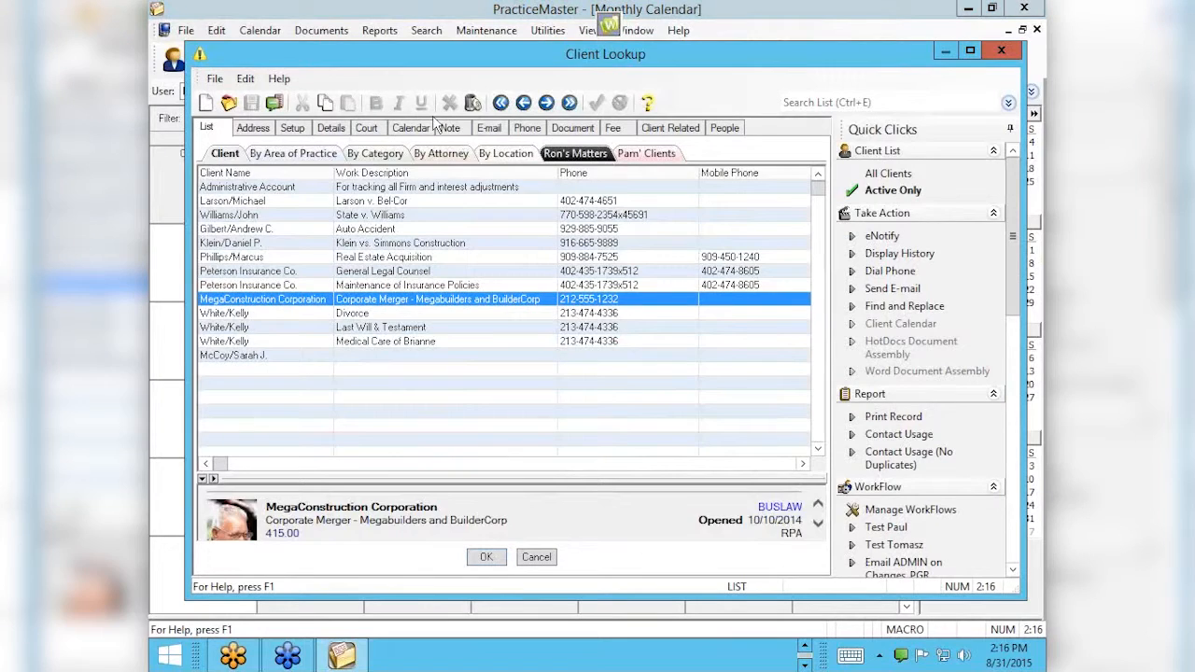
double_click(375, 202)
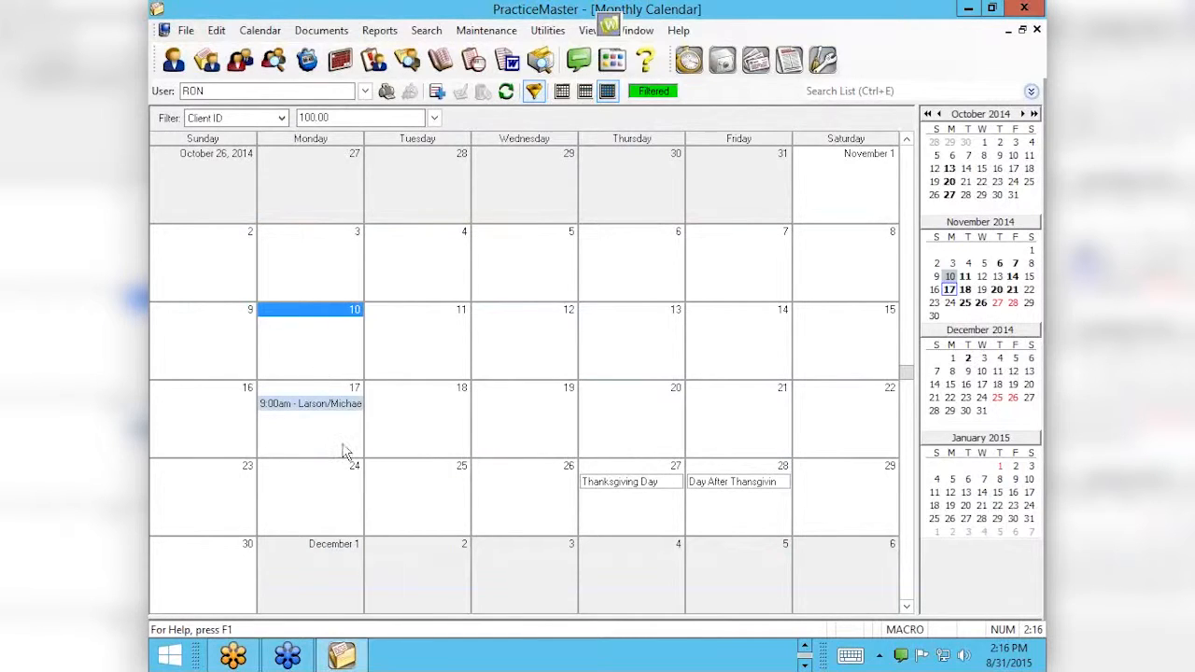
Switch to the 6 Week weekly view and turn the calendar filter off
left_click(584, 92)
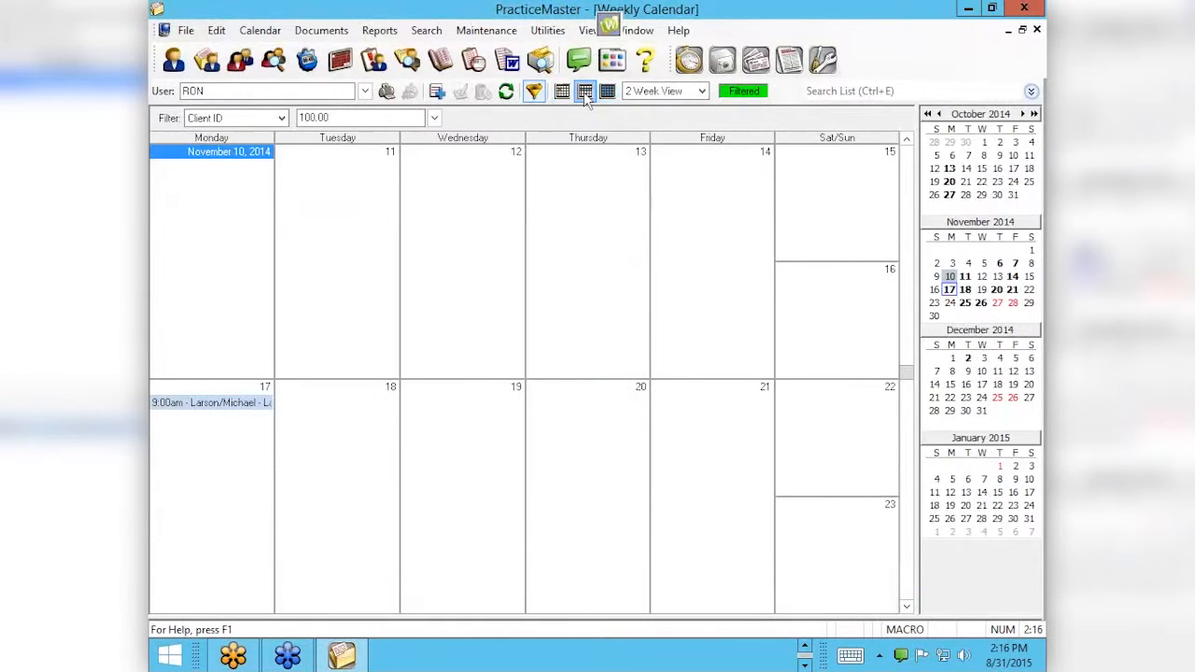
left_click(702, 92)
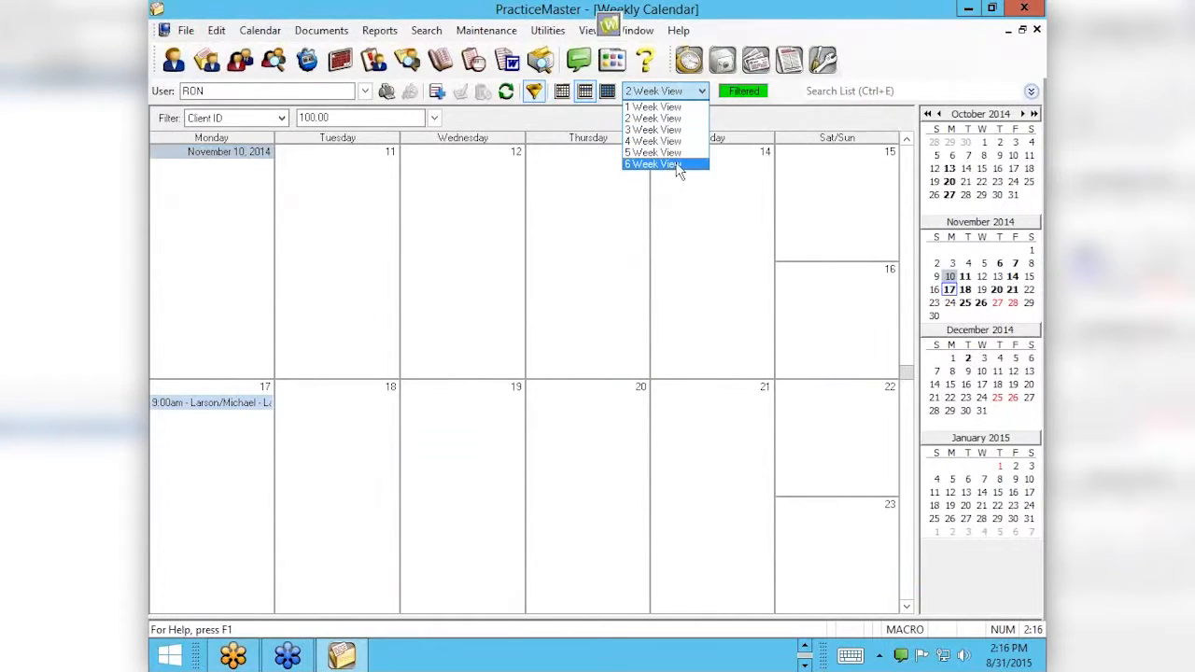
left_click(678, 165)
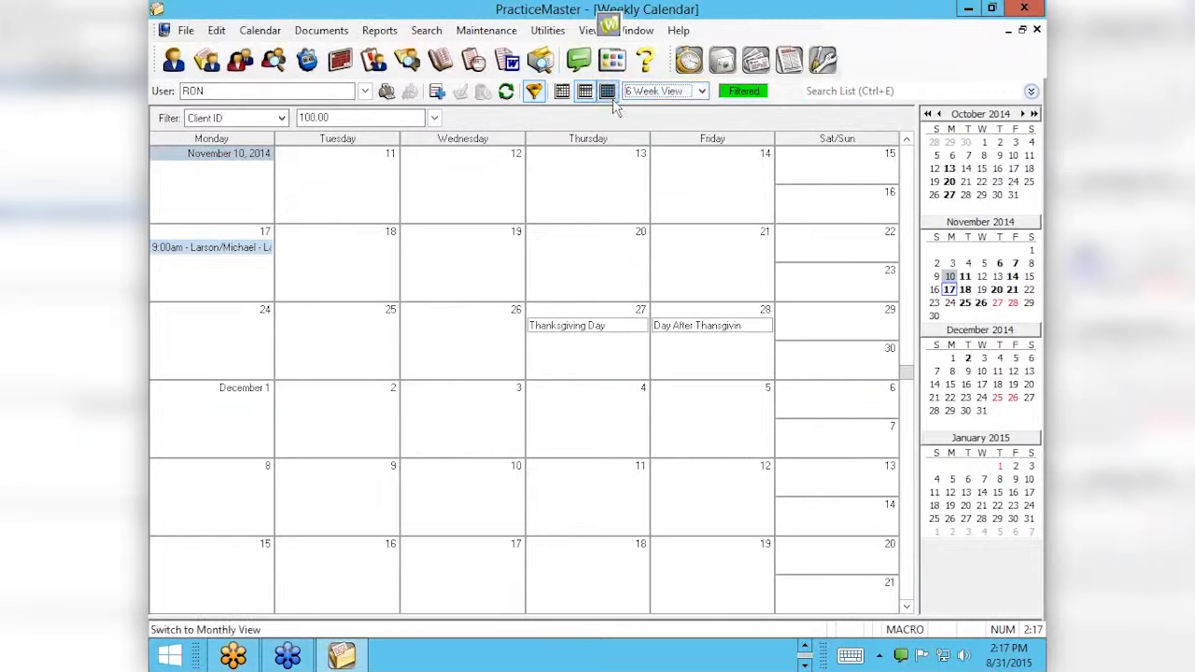
left_click(535, 91)
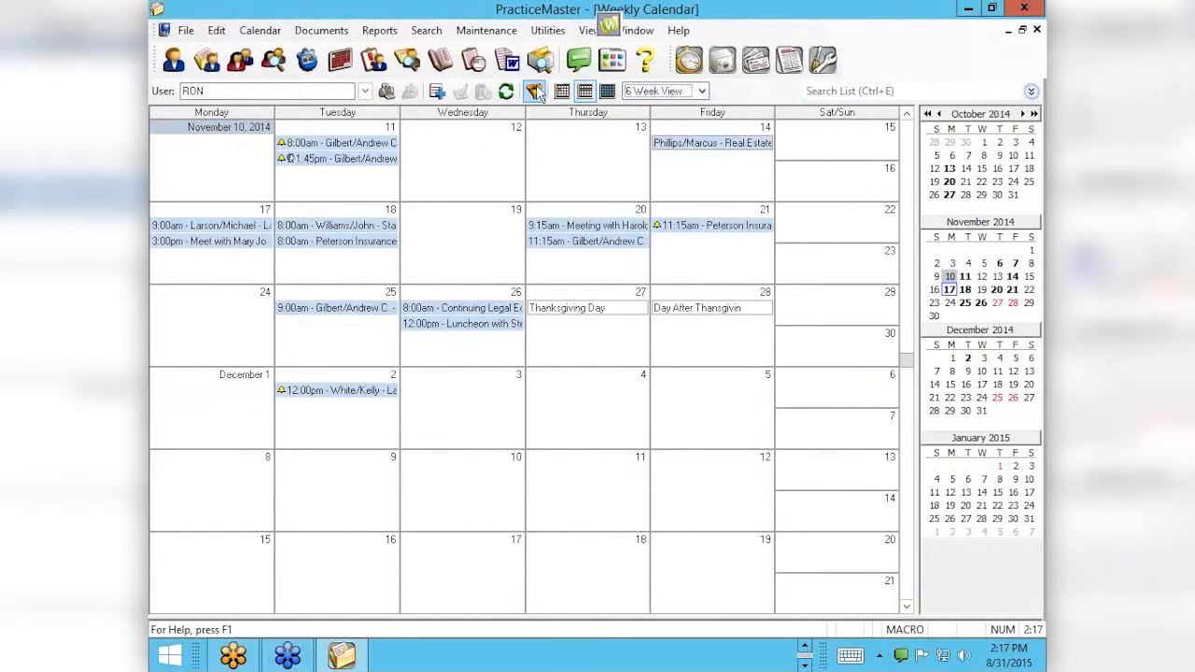
Check the November 26 lunch appointment's client ID, close it unchanged, and re-enable the filter
left_click(478, 325)
double_click(478, 325)
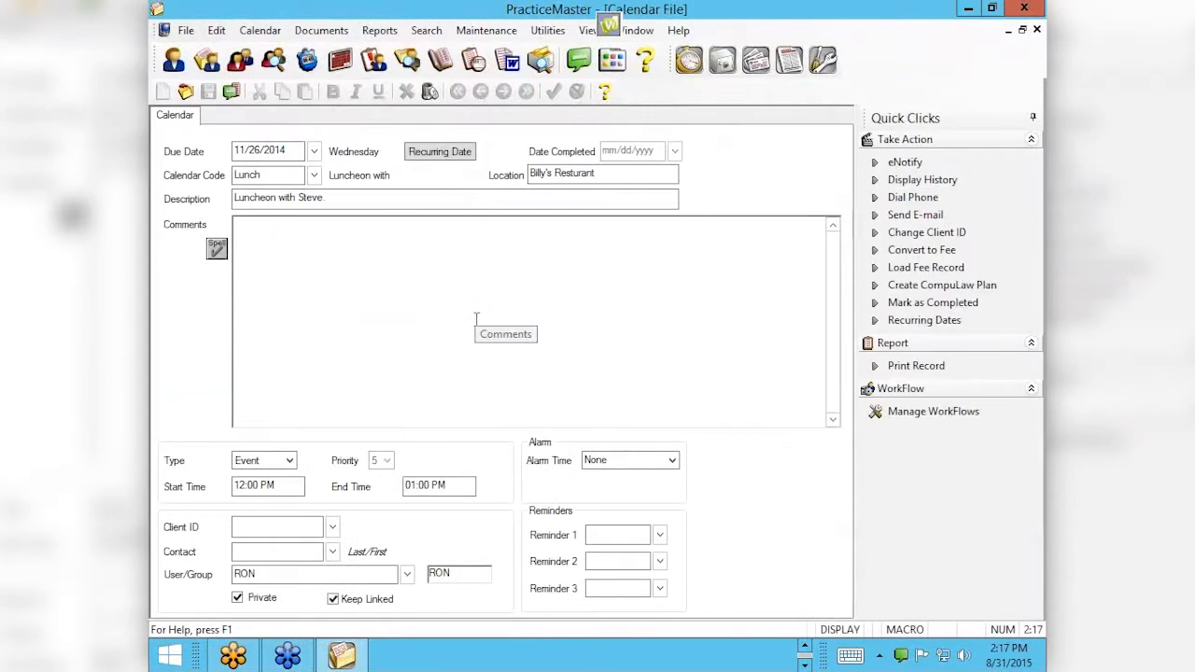
left_click(276, 531)
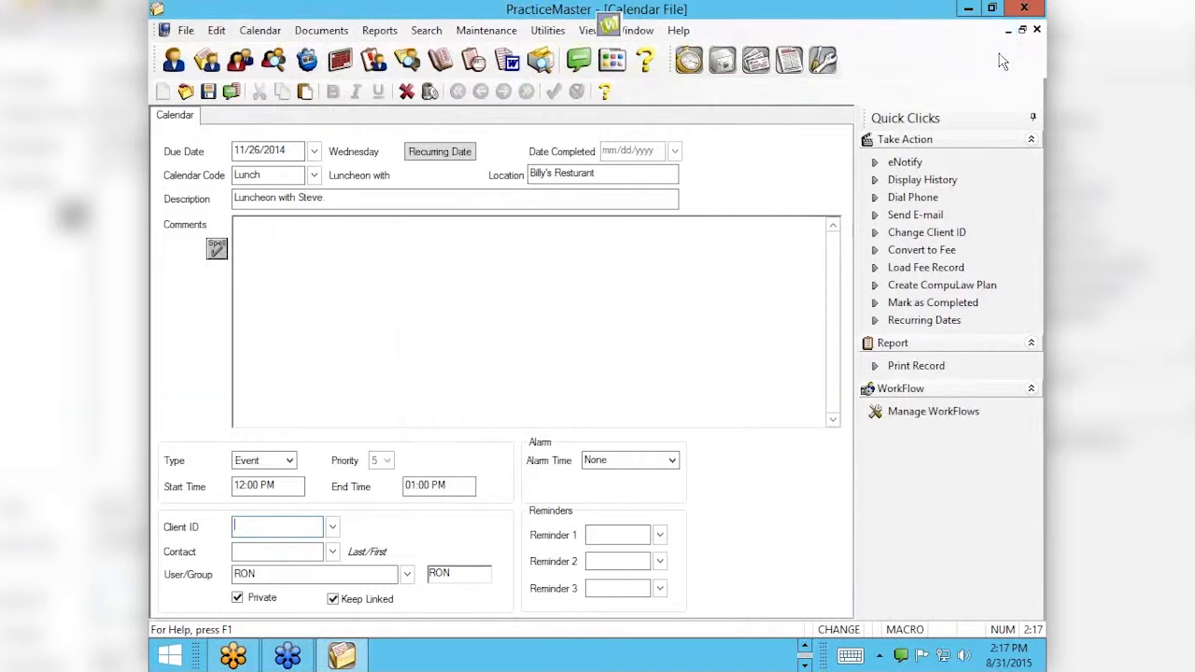
key("Escape")
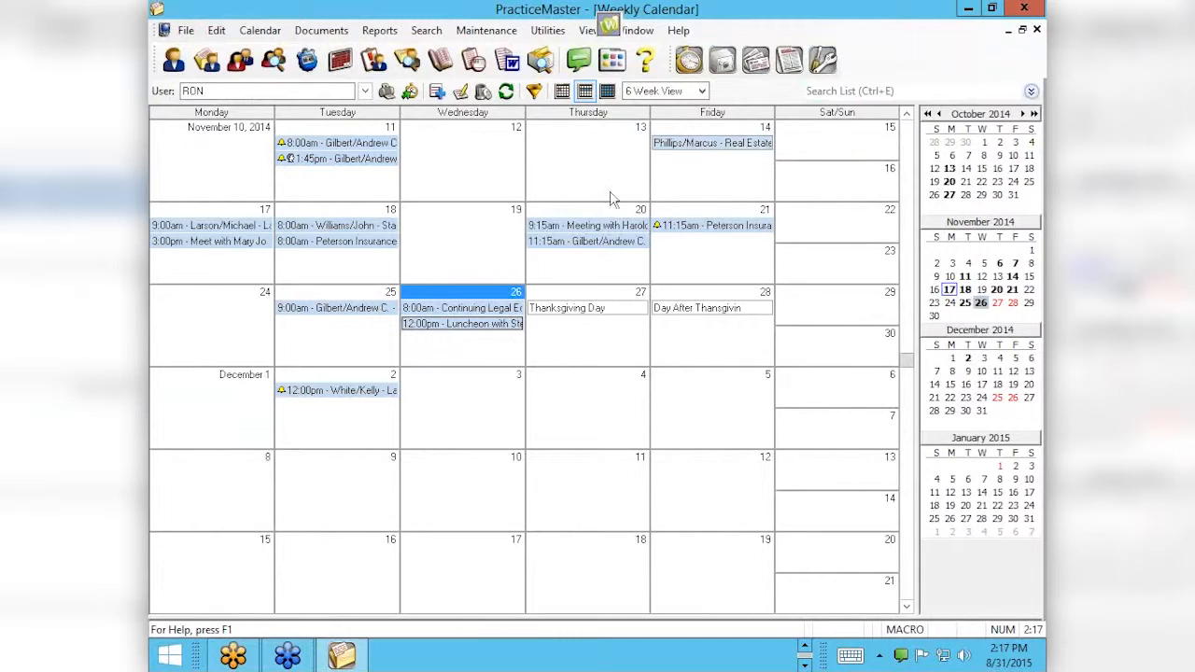
left_click(534, 92)
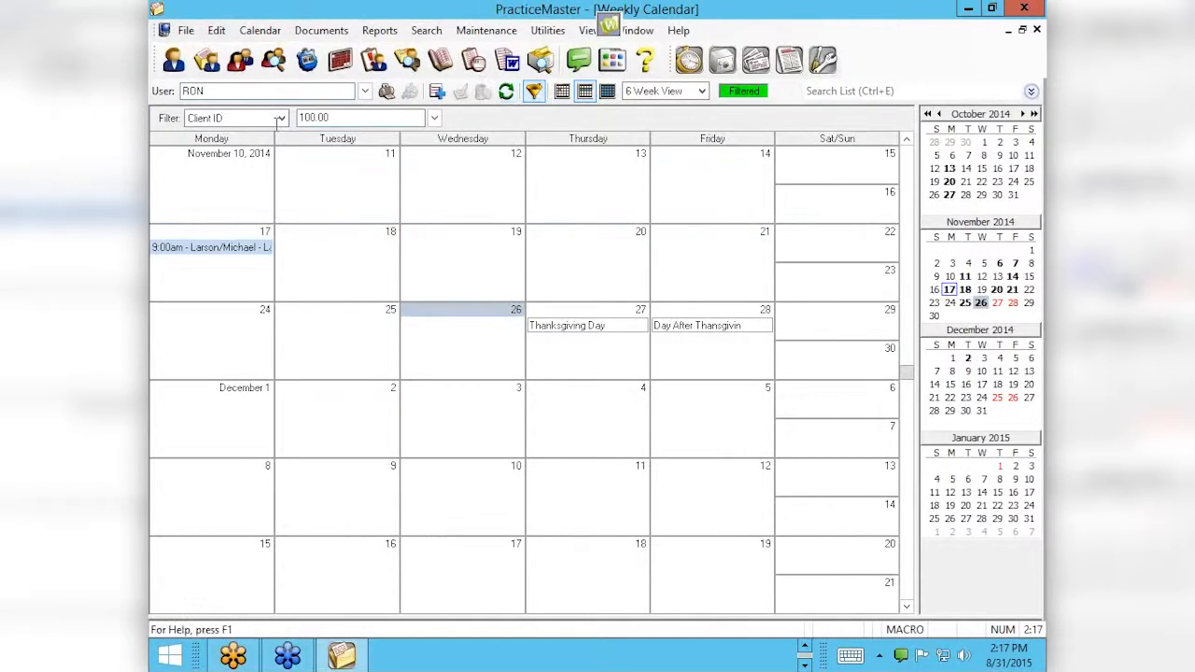
Filter to the auto accident client, then enter 'gilbert' as the client filter value
left_click(435, 118)
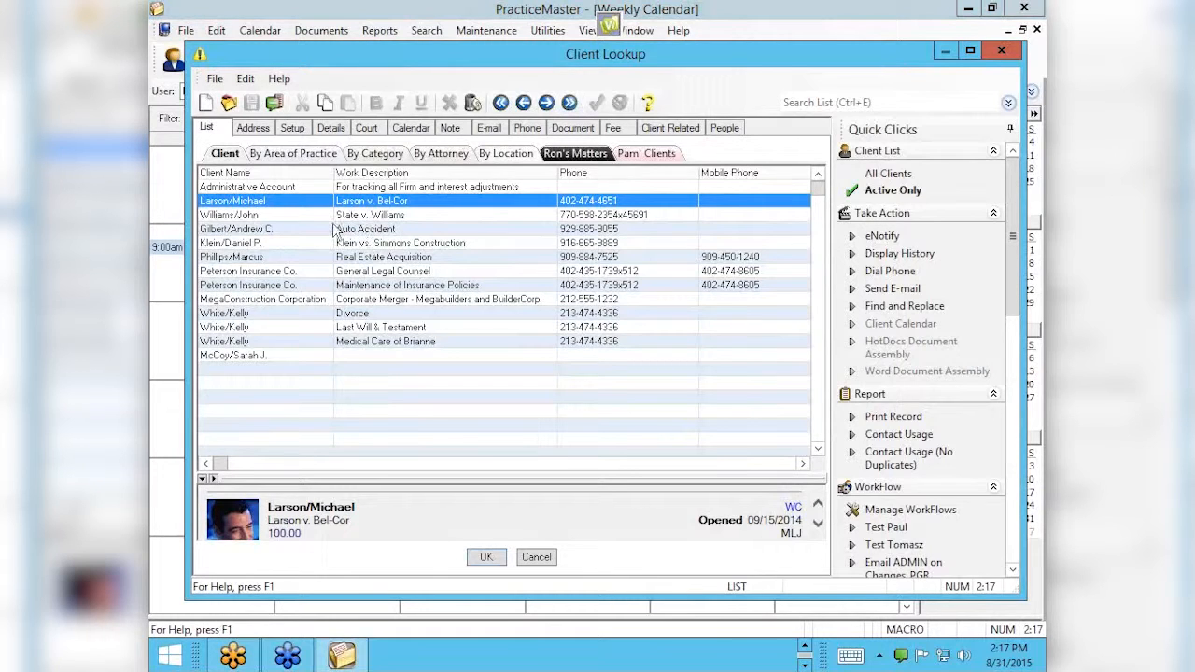
double_click(319, 233)
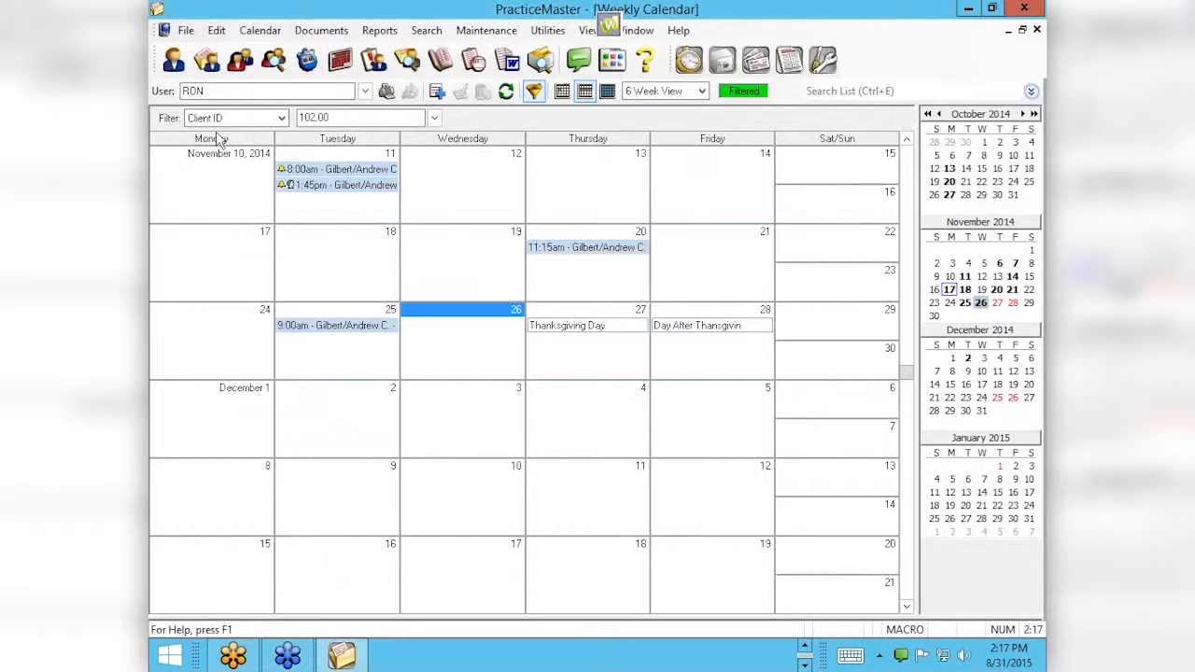
left_click(357, 117)
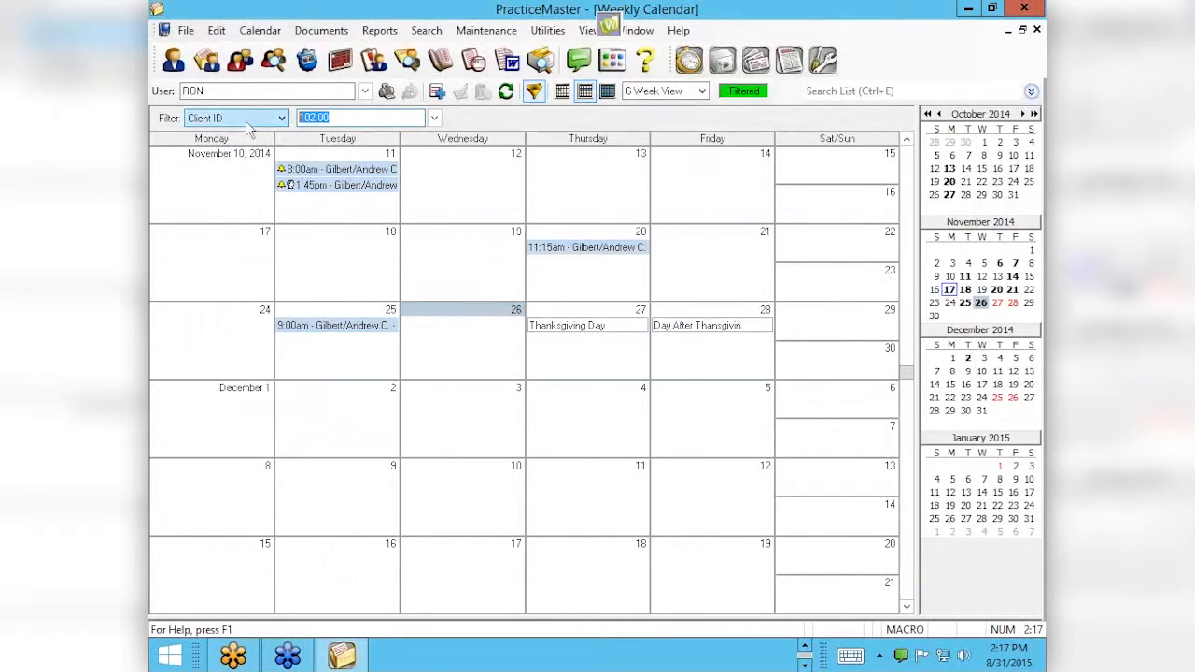
type("gil")
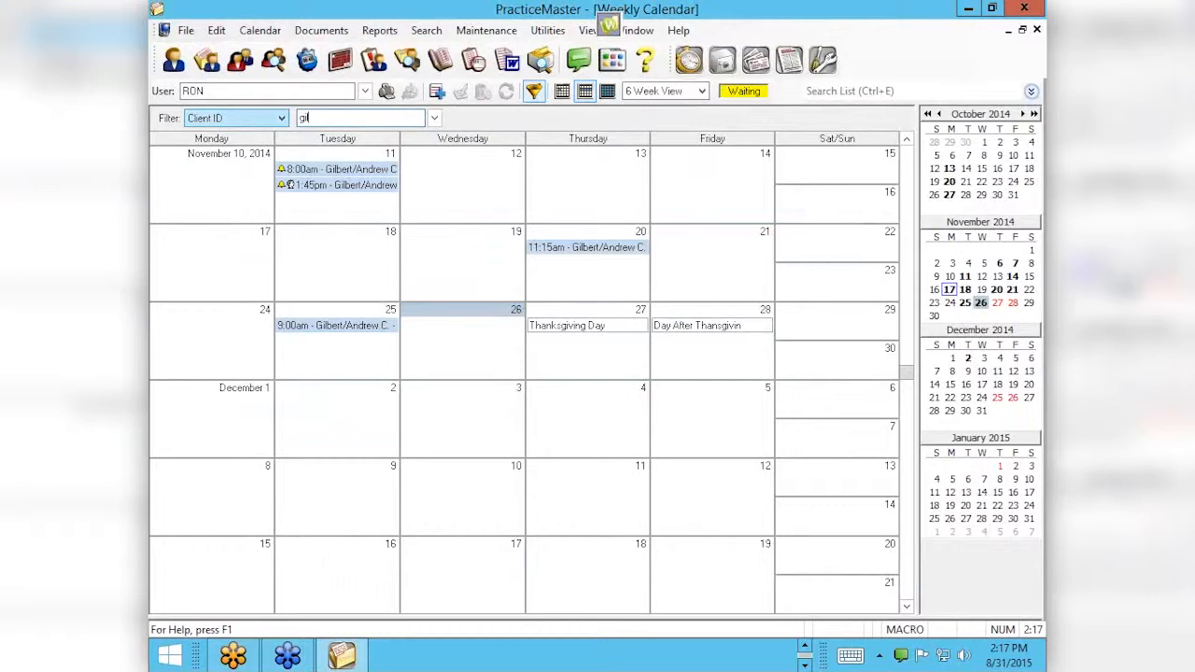
type("bert")
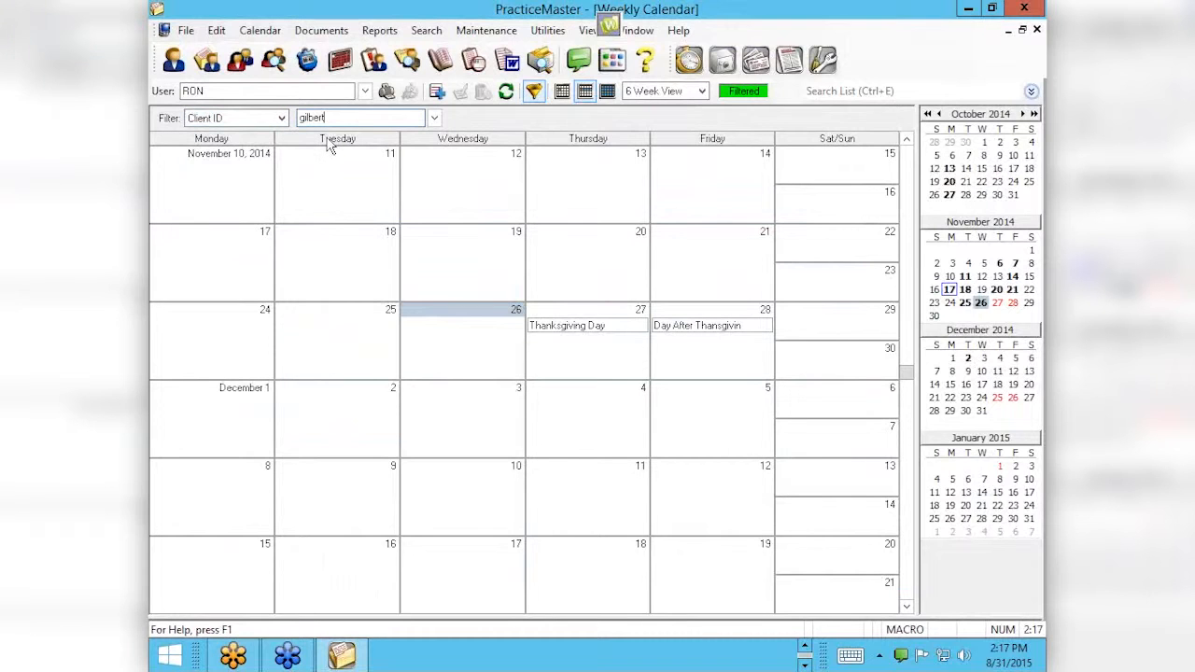
left_click_drag(350, 117, 266, 120)
Find 'gilbert' in the name-sorted Client Lookup and apply it as the filter
left_click(435, 118)
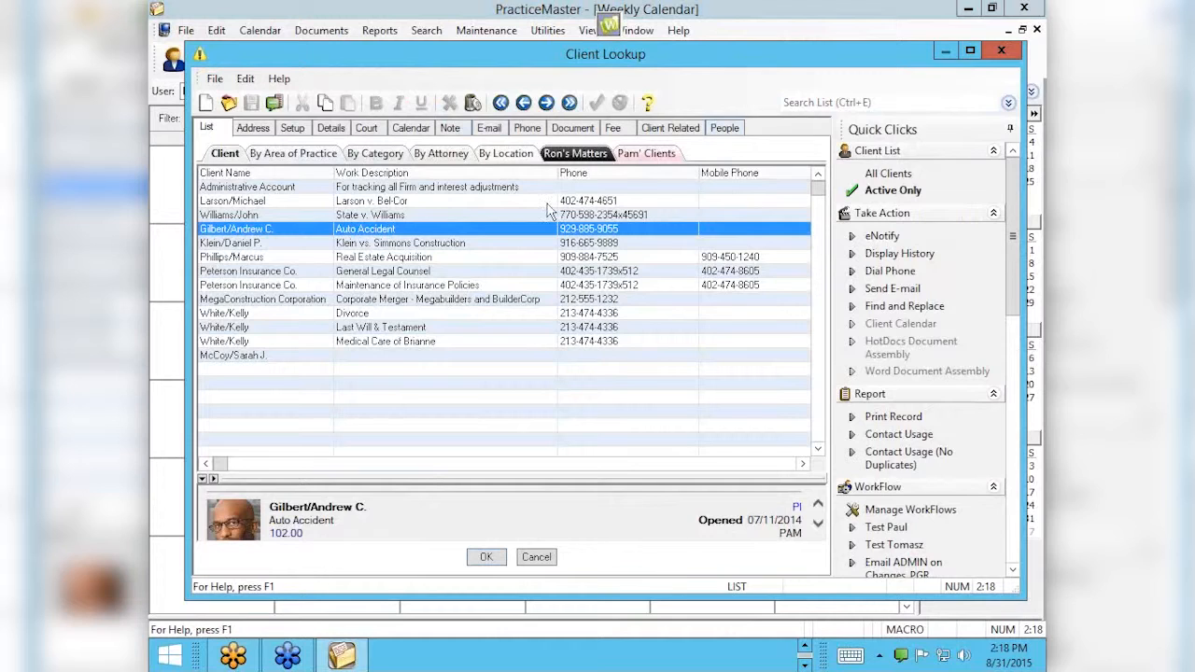
left_click(303, 174)
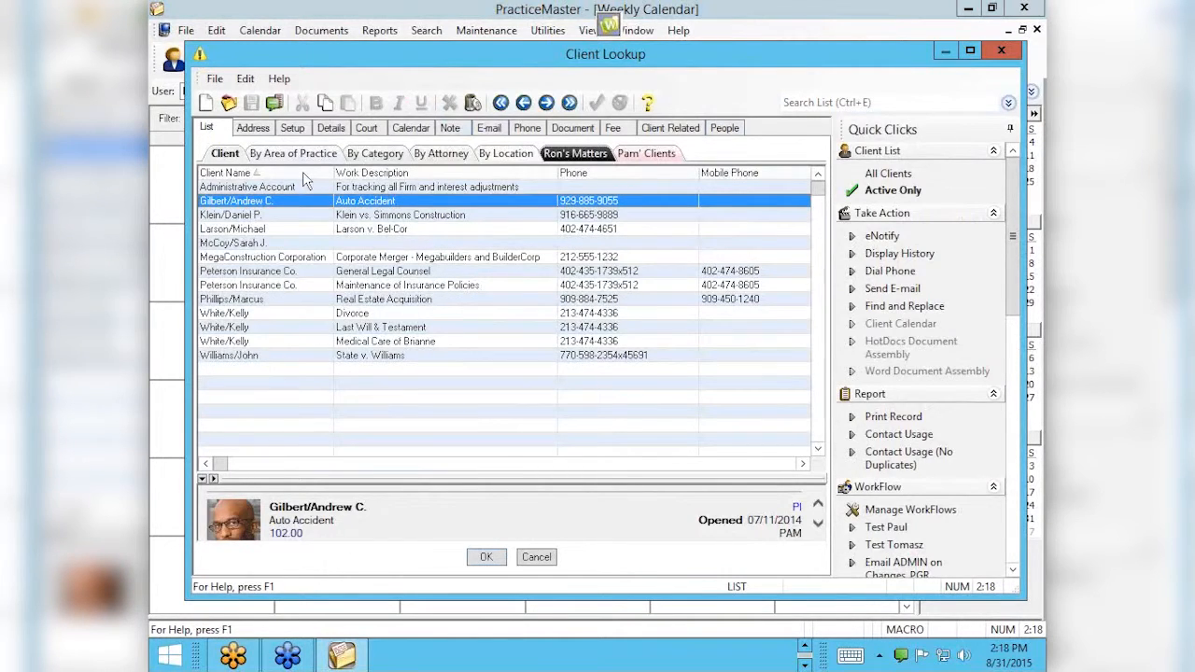
type("gilbert")
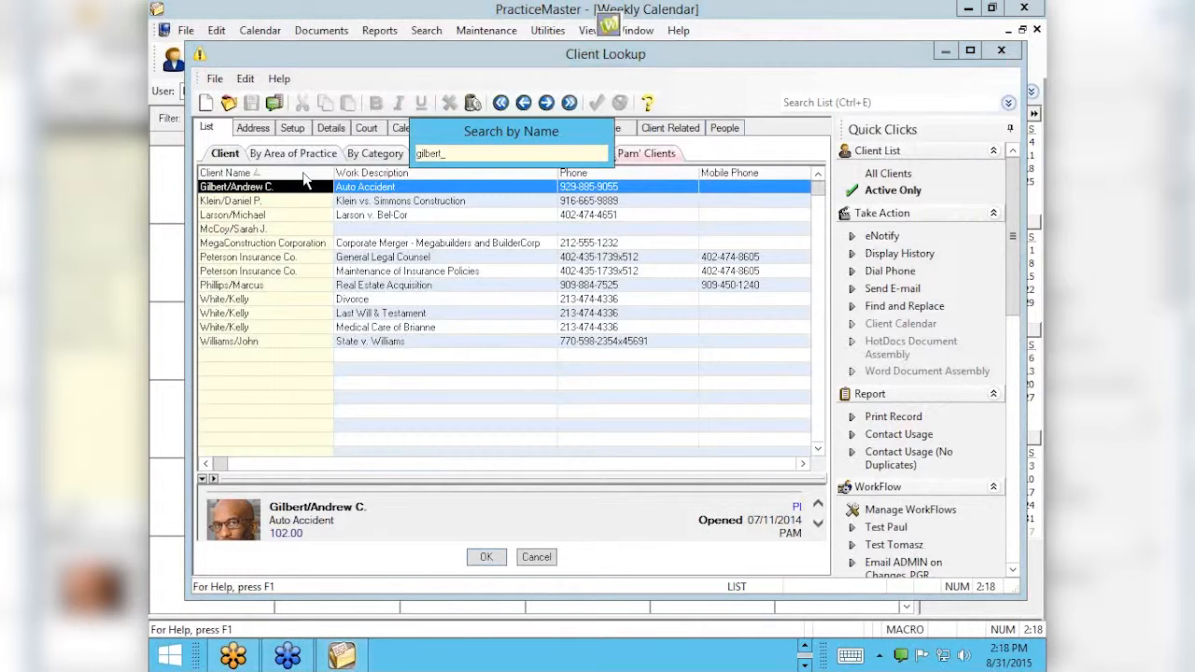
key("Return")
key("Return")
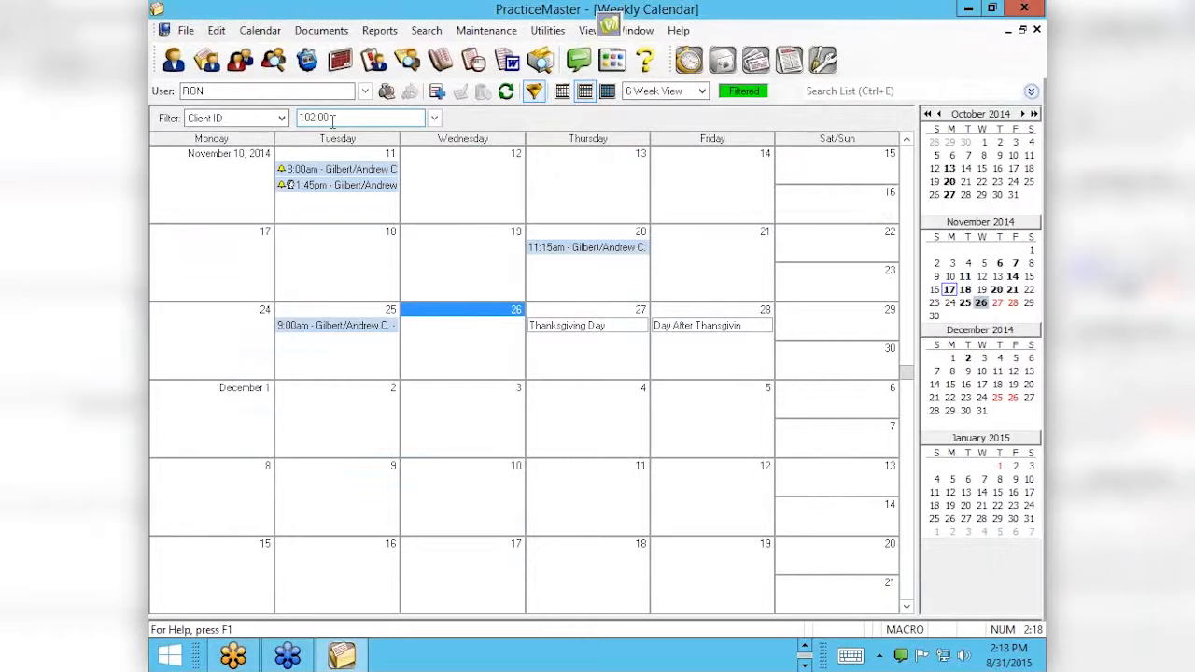
left_click(281, 119)
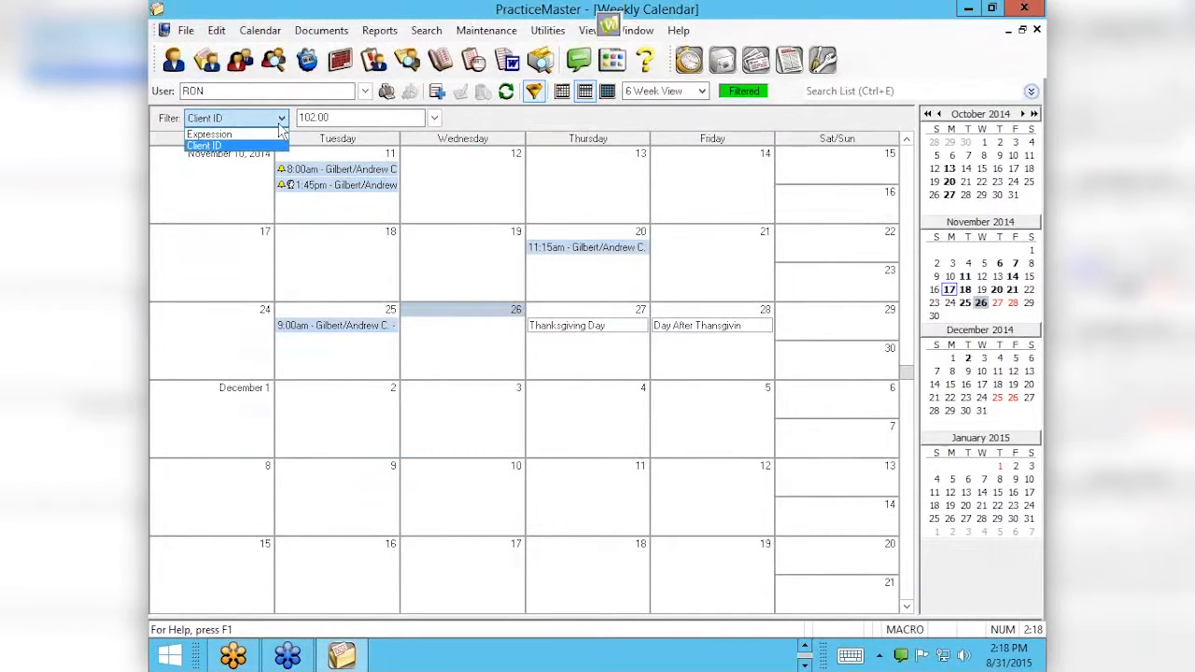
Try the Past Due and Agenda expression filters, then turn filtering off
left_click(264, 135)
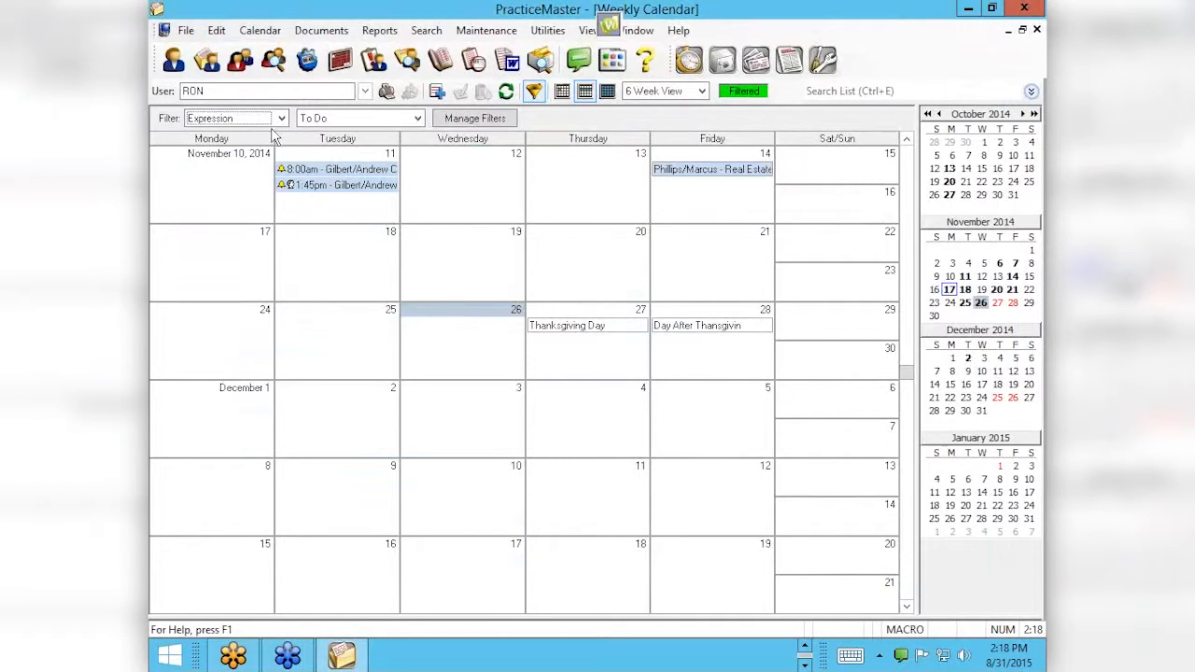
left_click(417, 119)
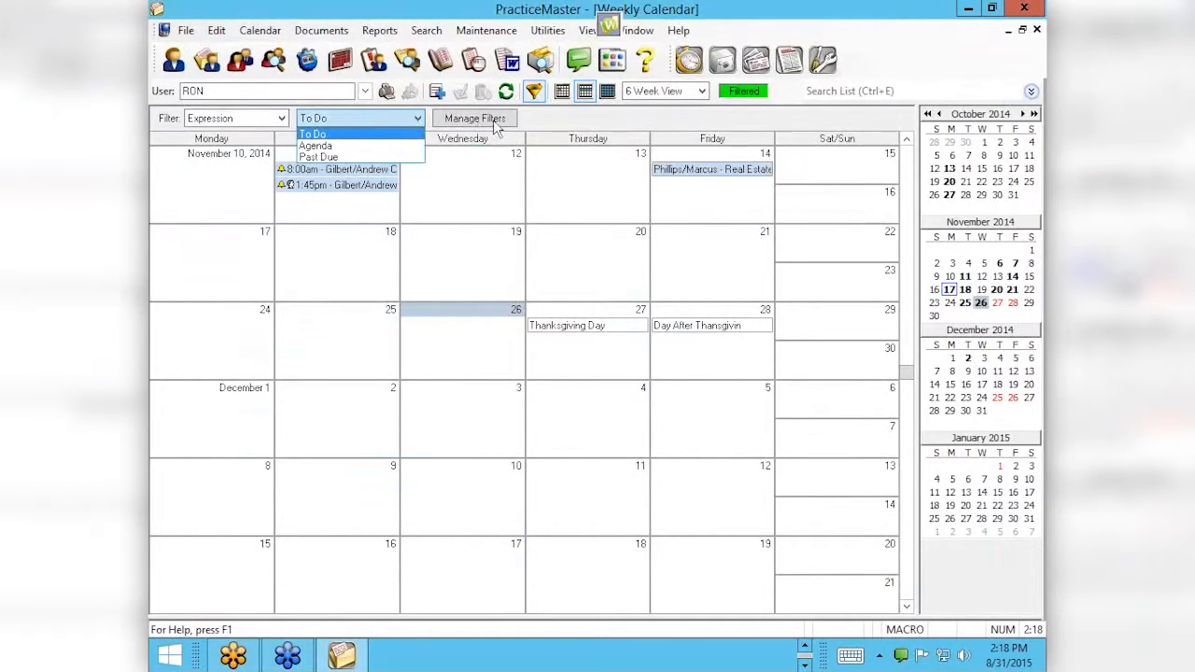
left_click(338, 158)
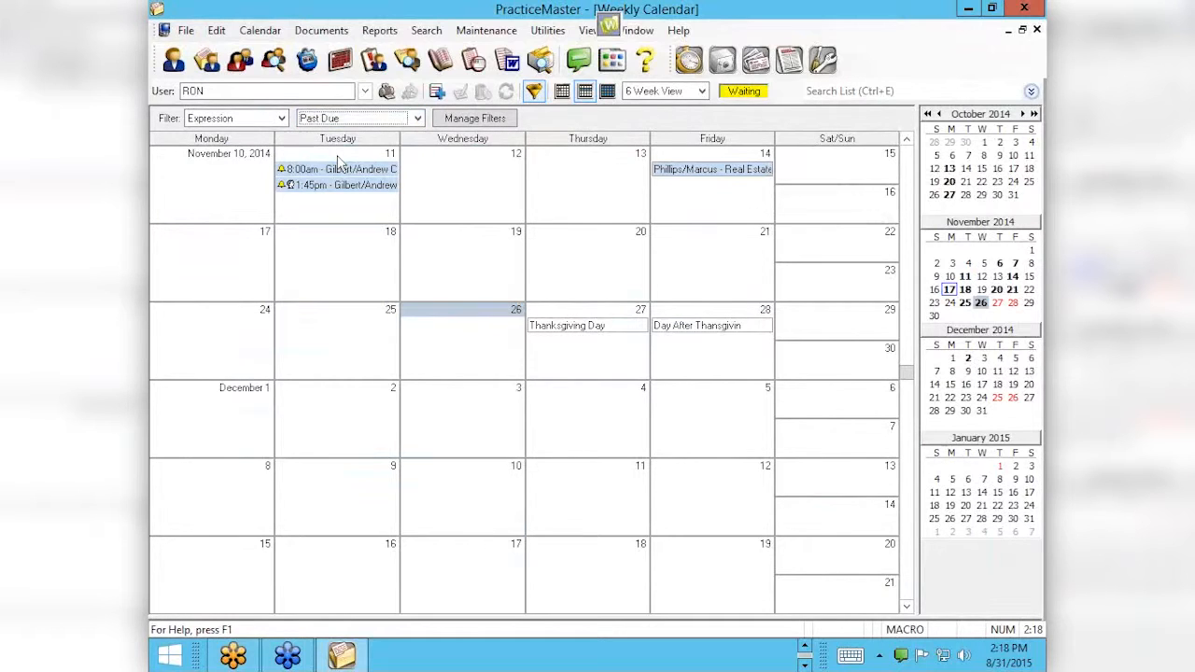
left_click(417, 119)
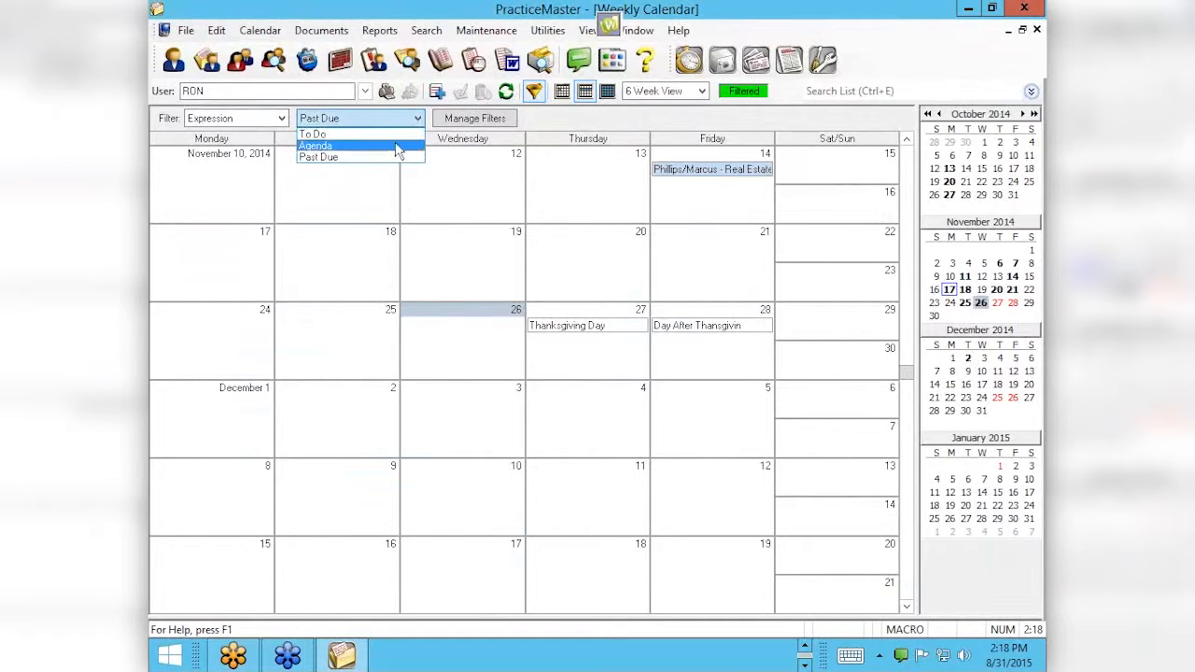
left_click(396, 147)
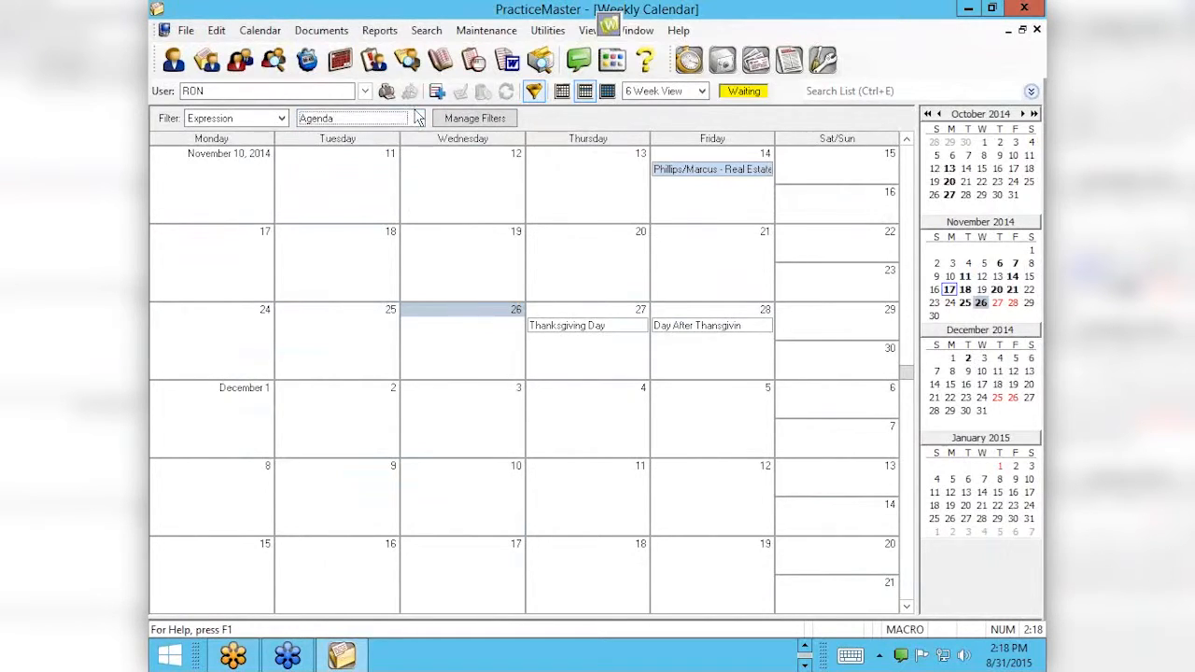
left_click(417, 124)
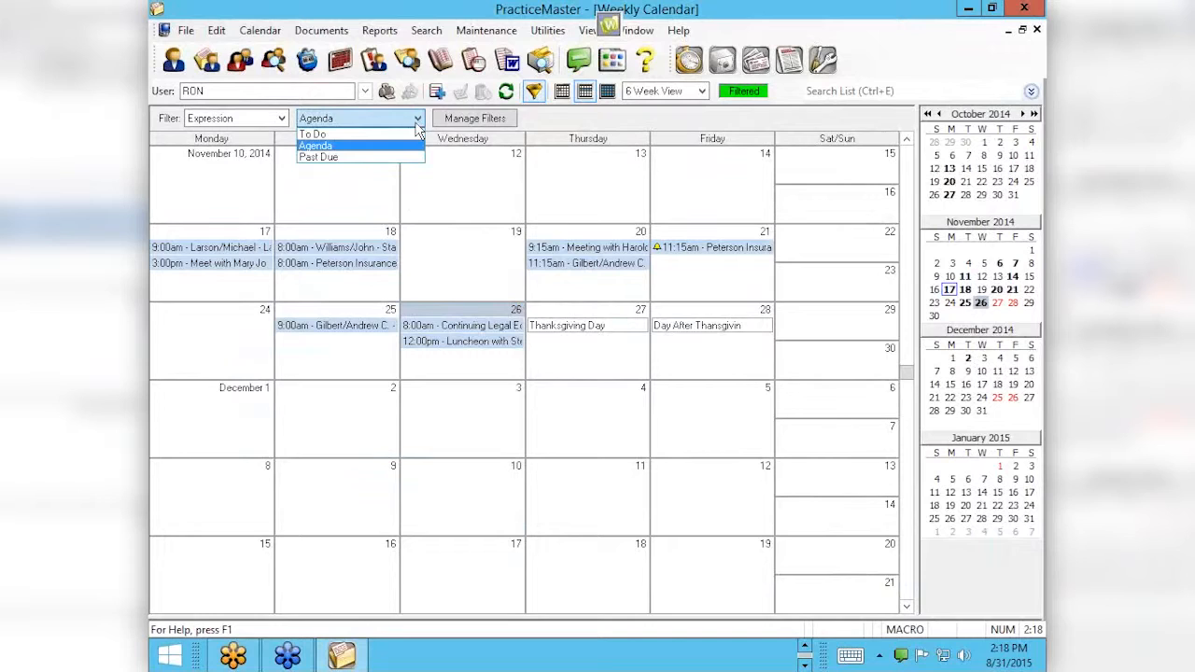
left_click(534, 94)
left_click(534, 93)
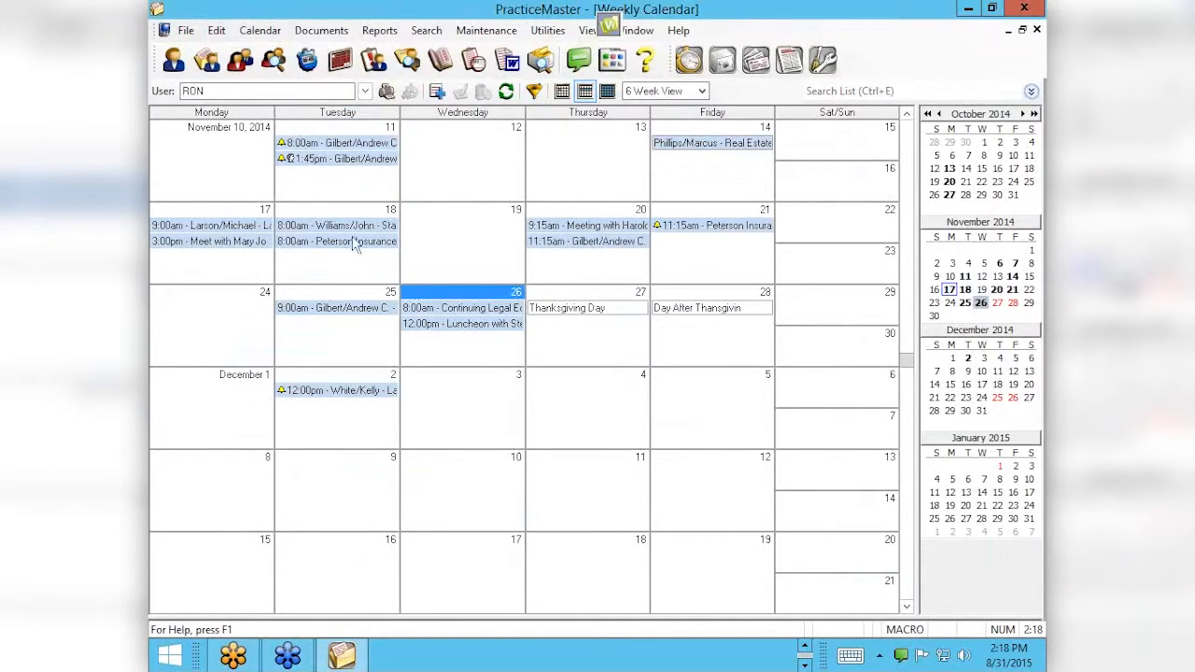
Review the Nov 11 8:00am auto accident appointment record, noting calendar code OutCW
double_click(352, 148)
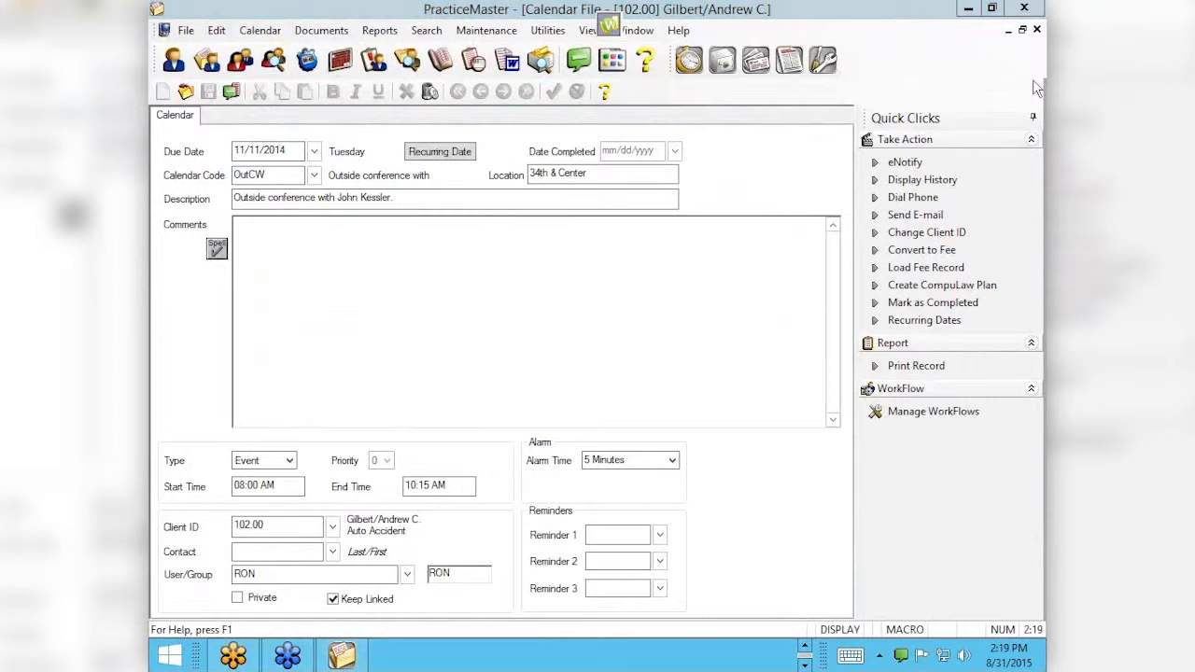
left_click(1036, 30)
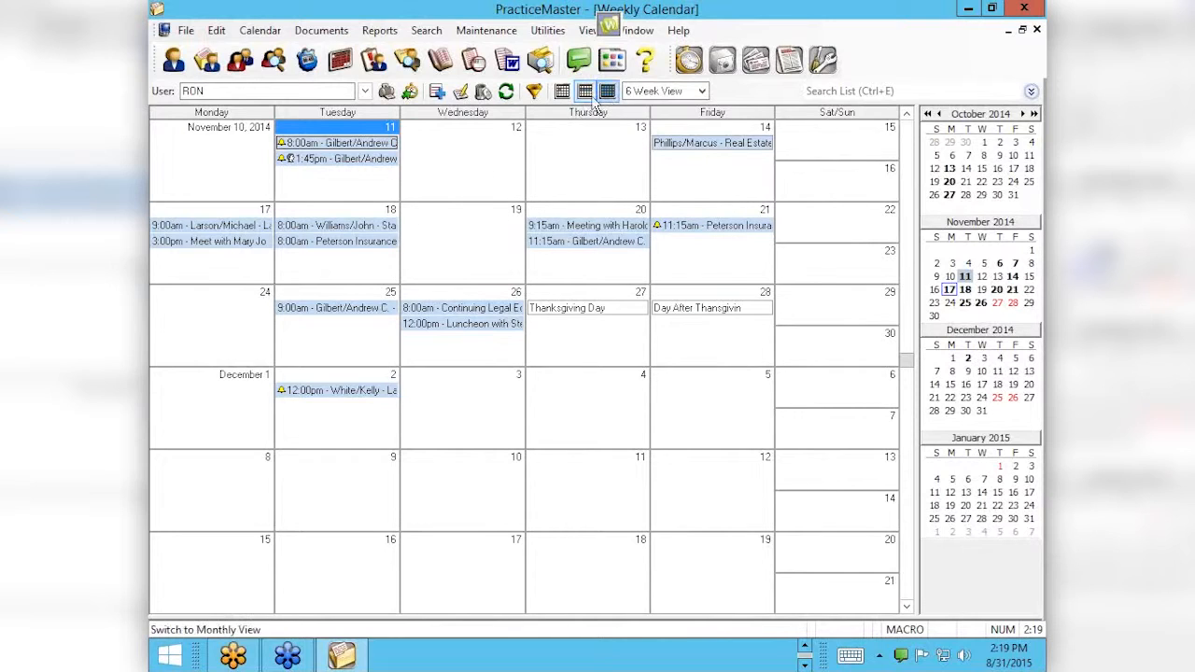
double_click(358, 145)
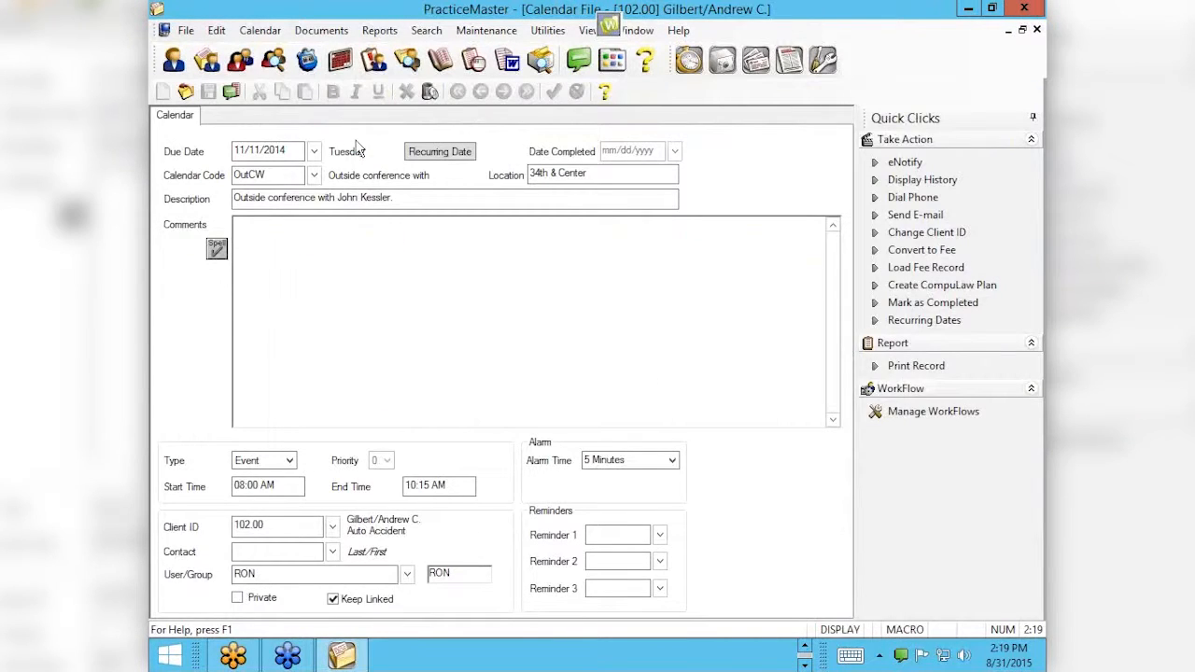
left_click(1036, 32)
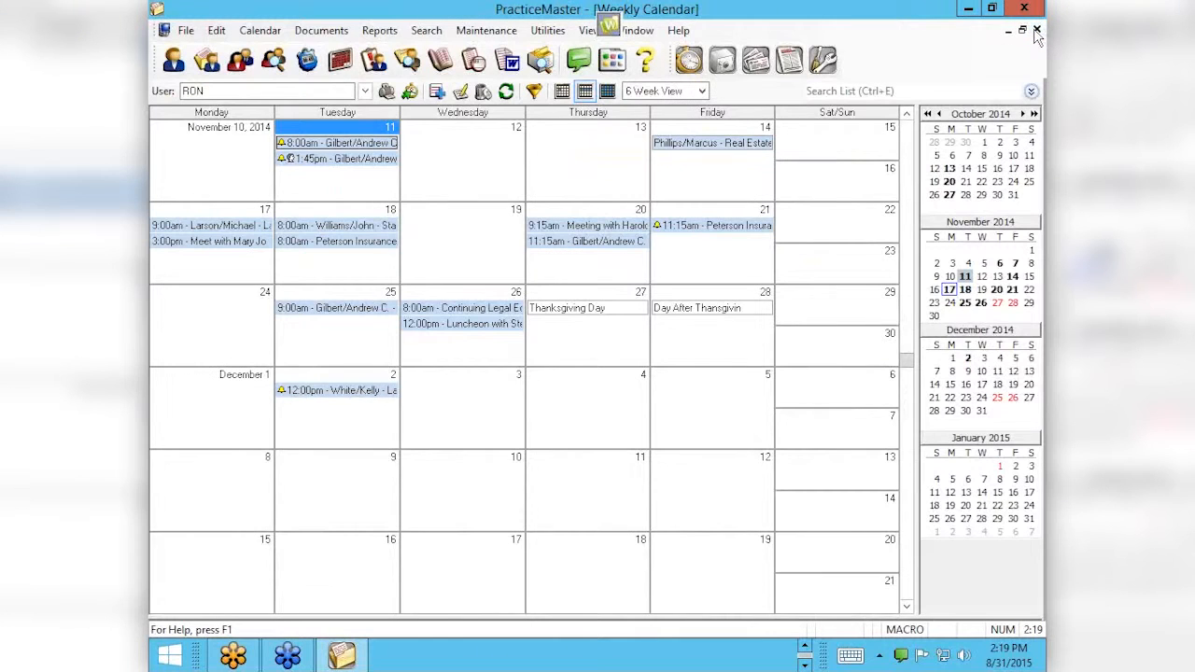
Turn the filter on and start a new filter named OutCW in Manage Filters
left_click(534, 91)
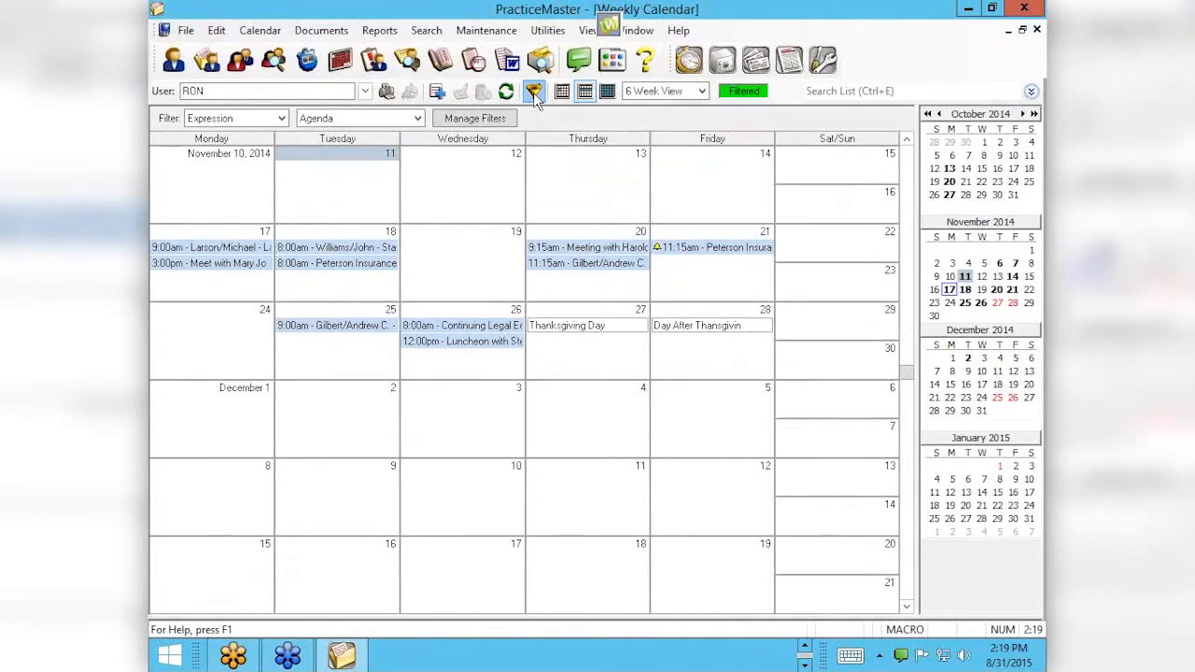
left_click(478, 118)
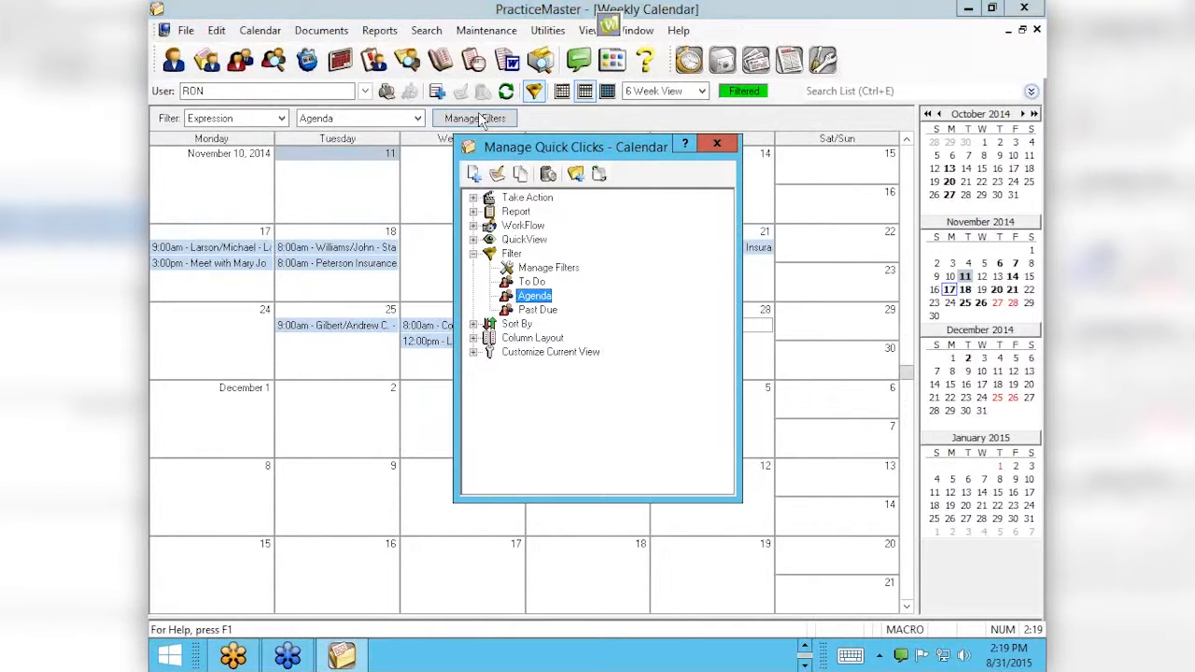
right_click(512, 256)
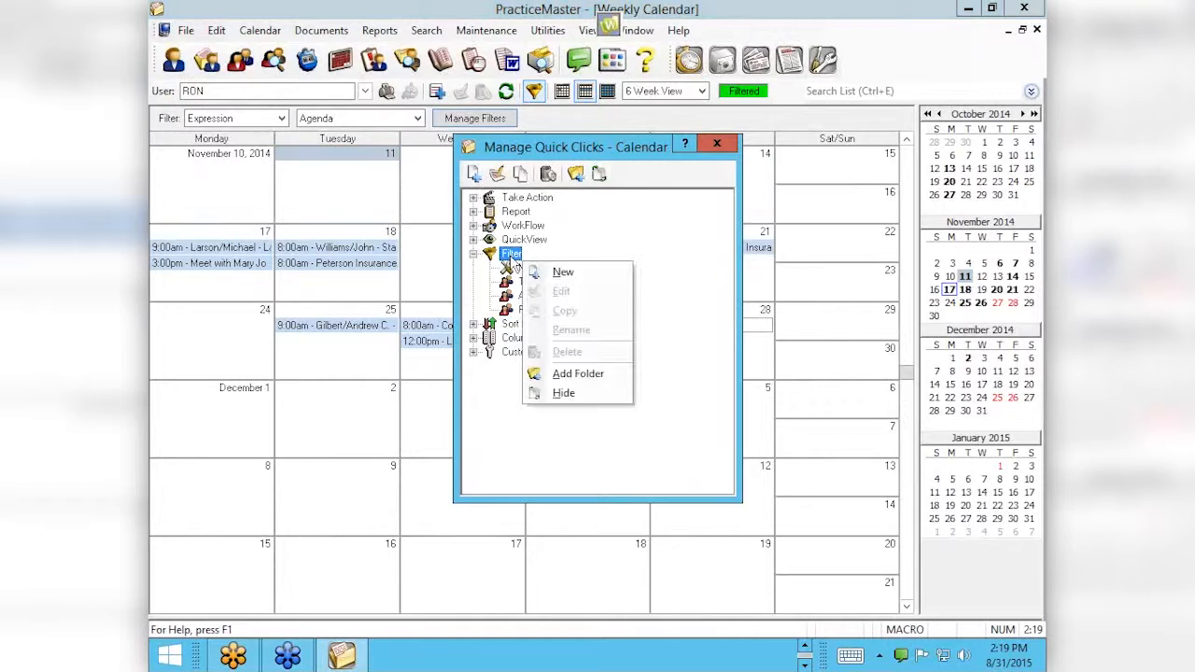
left_click(546, 274)
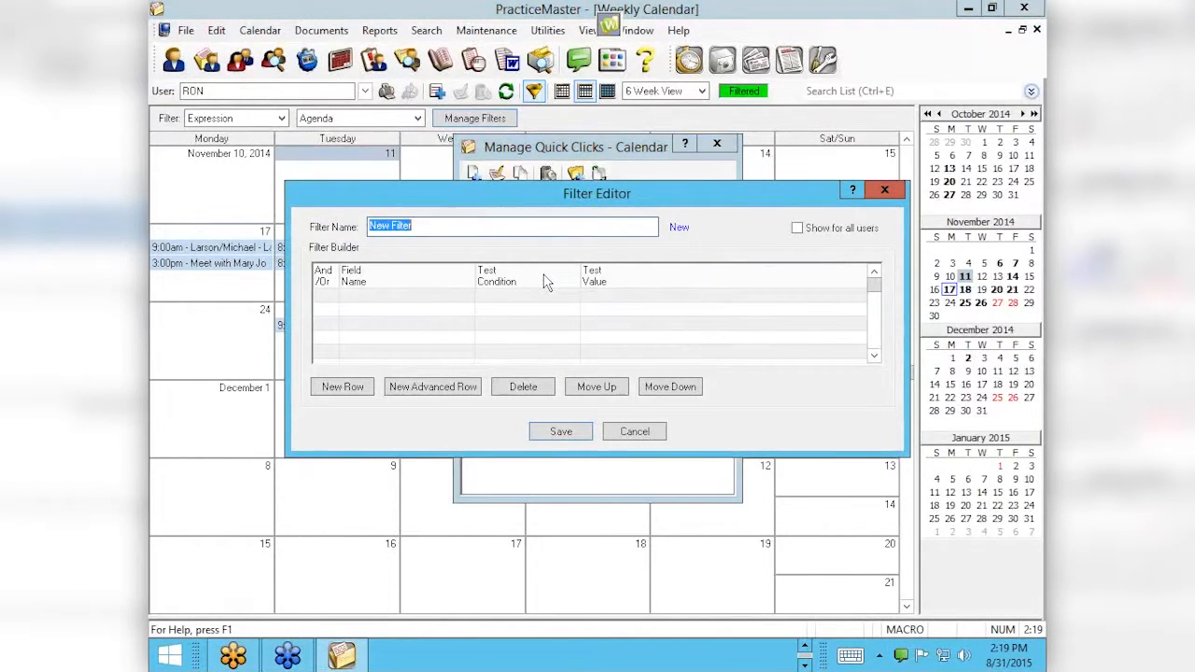
type("OutCW")
Add the condition Calendar_Code equal to OutCW, then save the filter
left_click(390, 304)
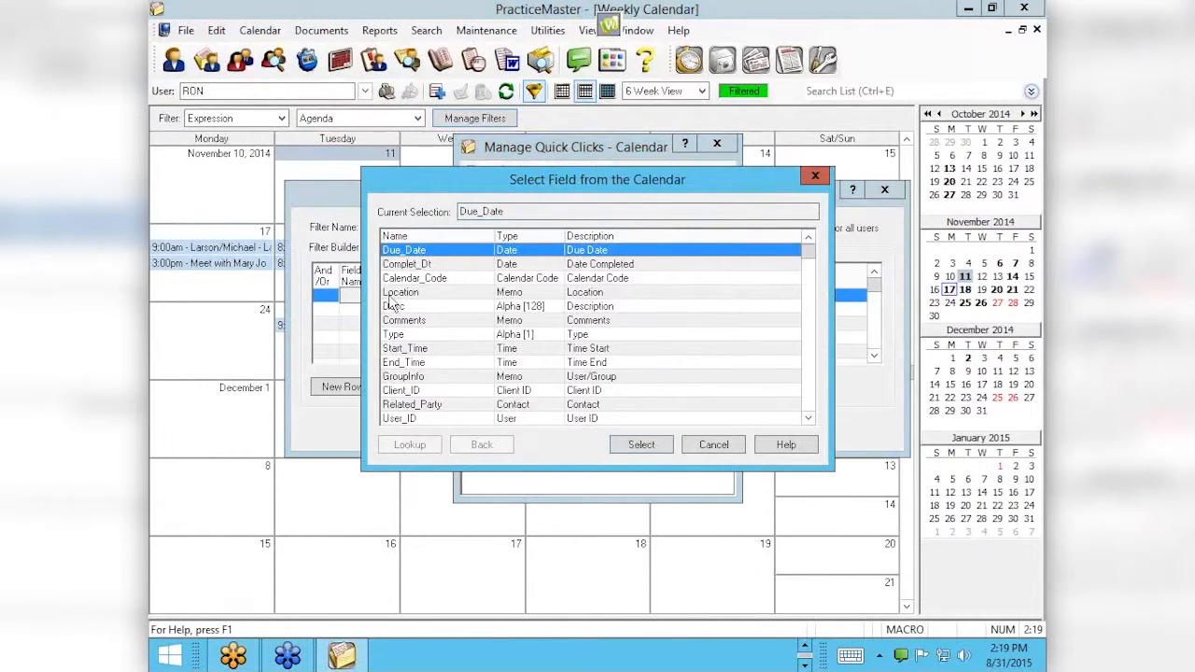
double_click(421, 280)
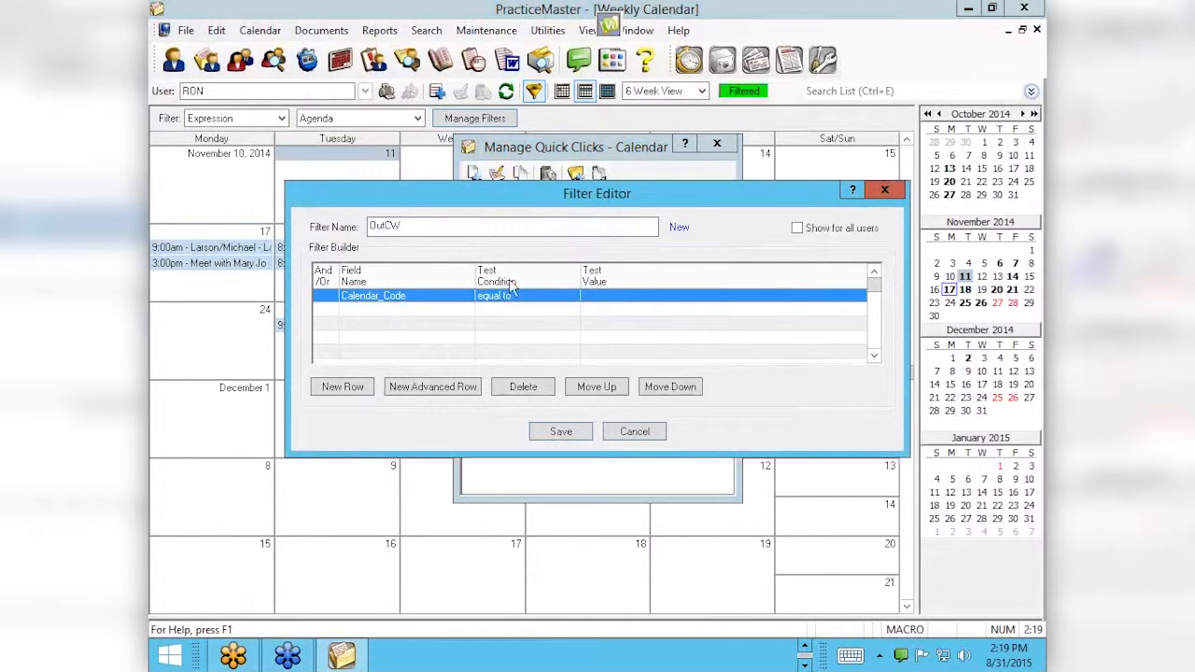
left_click(626, 296)
type("Out")
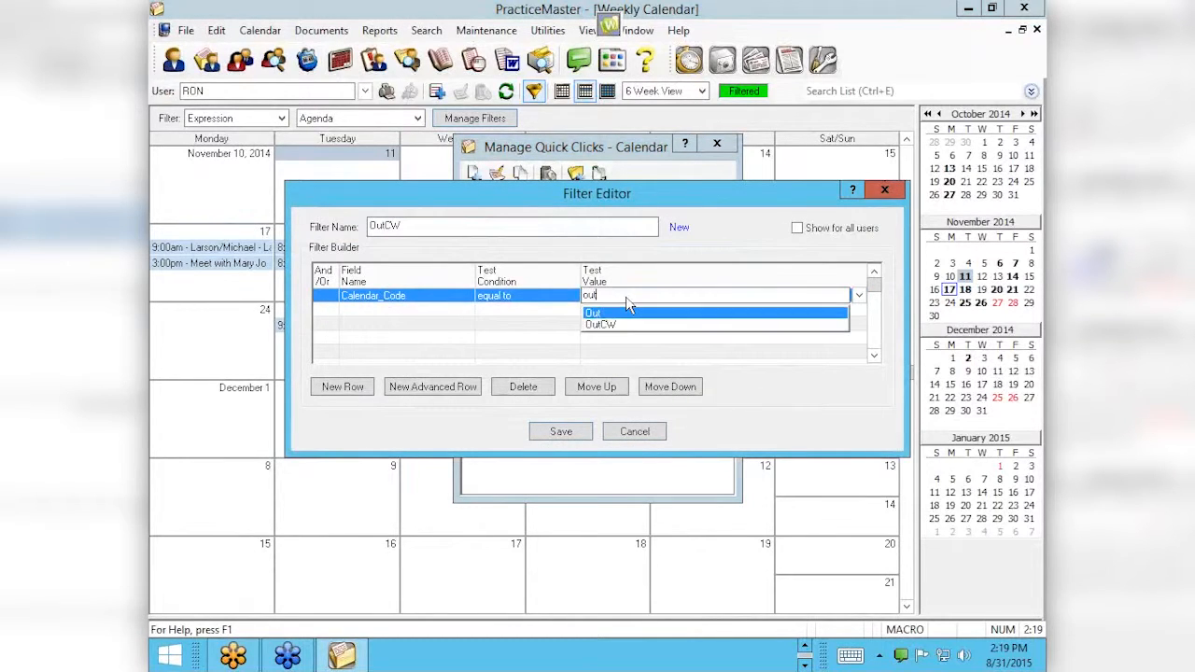
key("Return")
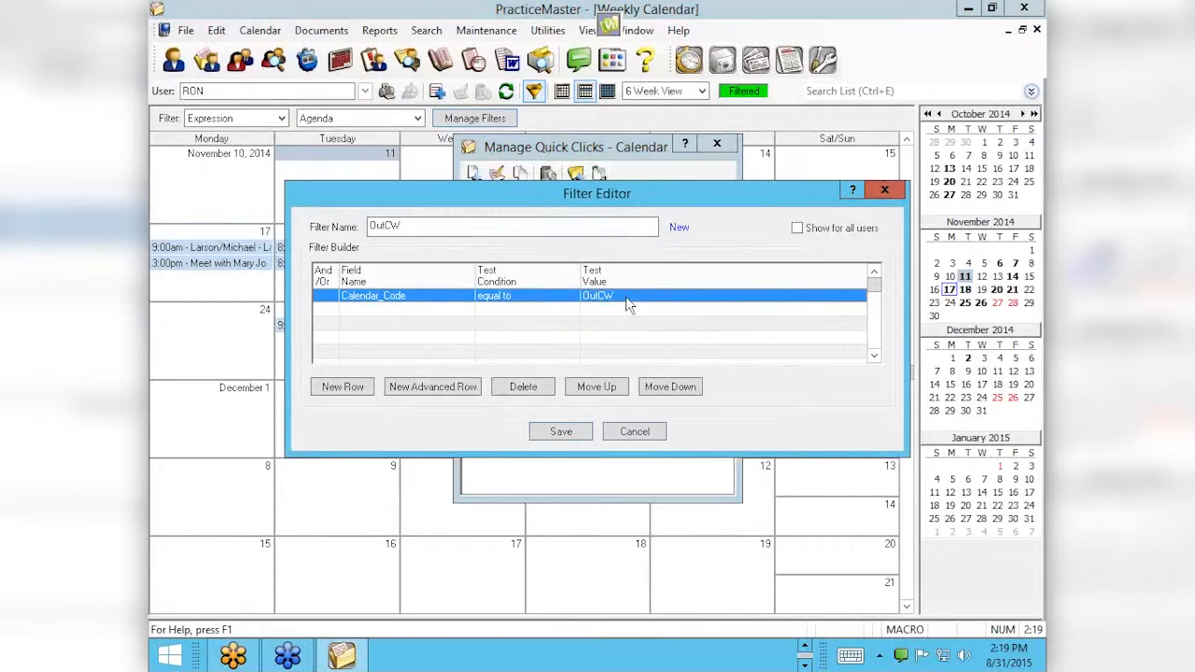
left_click(545, 432)
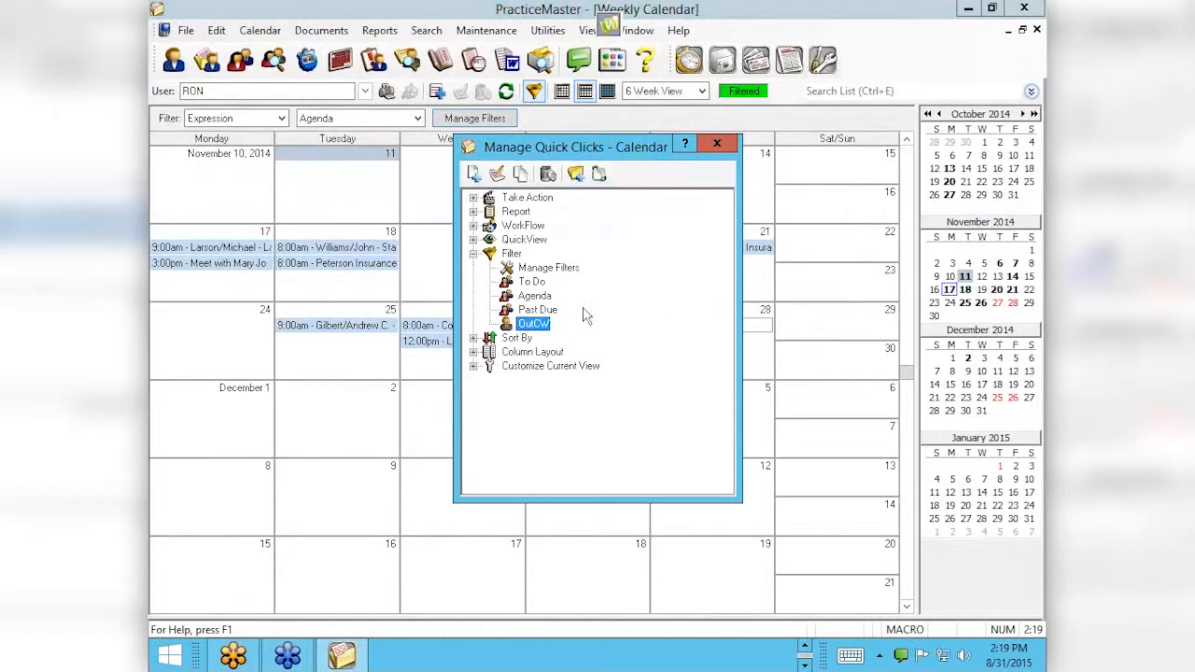
left_click(716, 144)
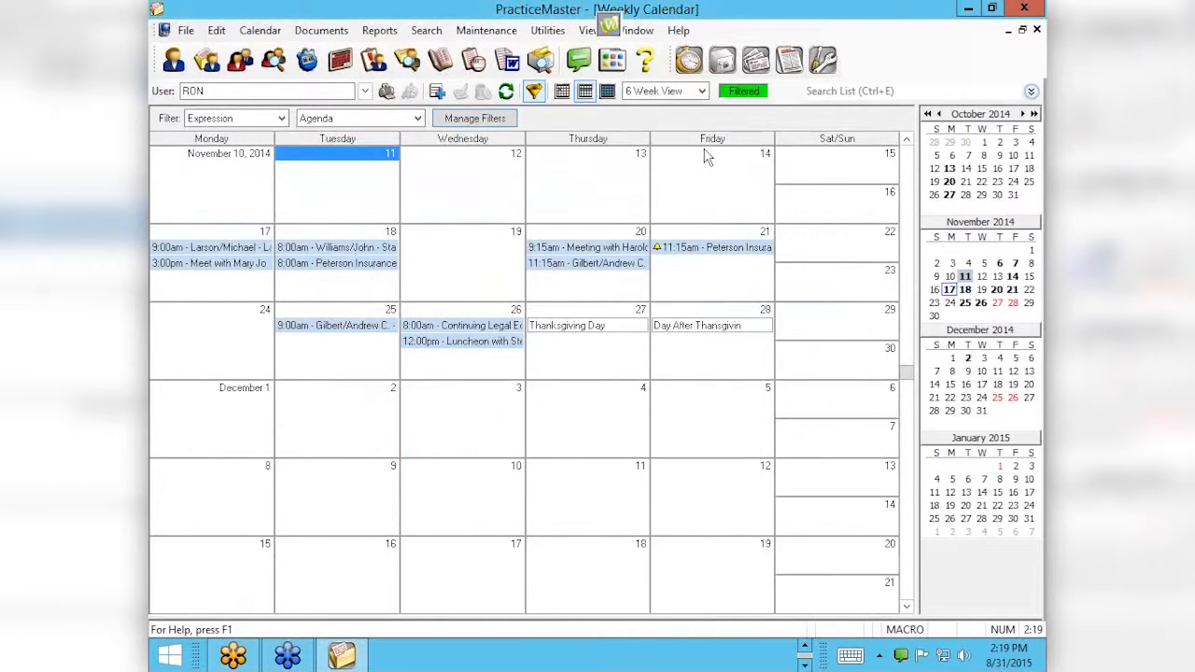
Apply the OutCW filter, leaving appointments on November 11, 18 and 21
left_click(418, 120)
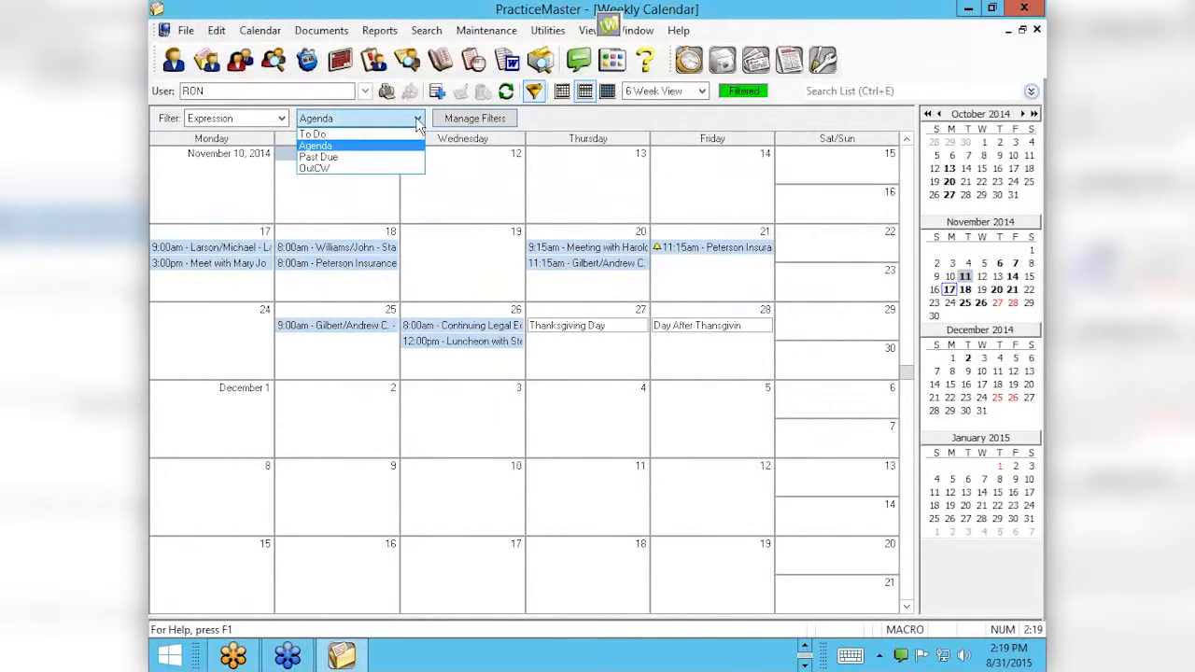
left_click(344, 169)
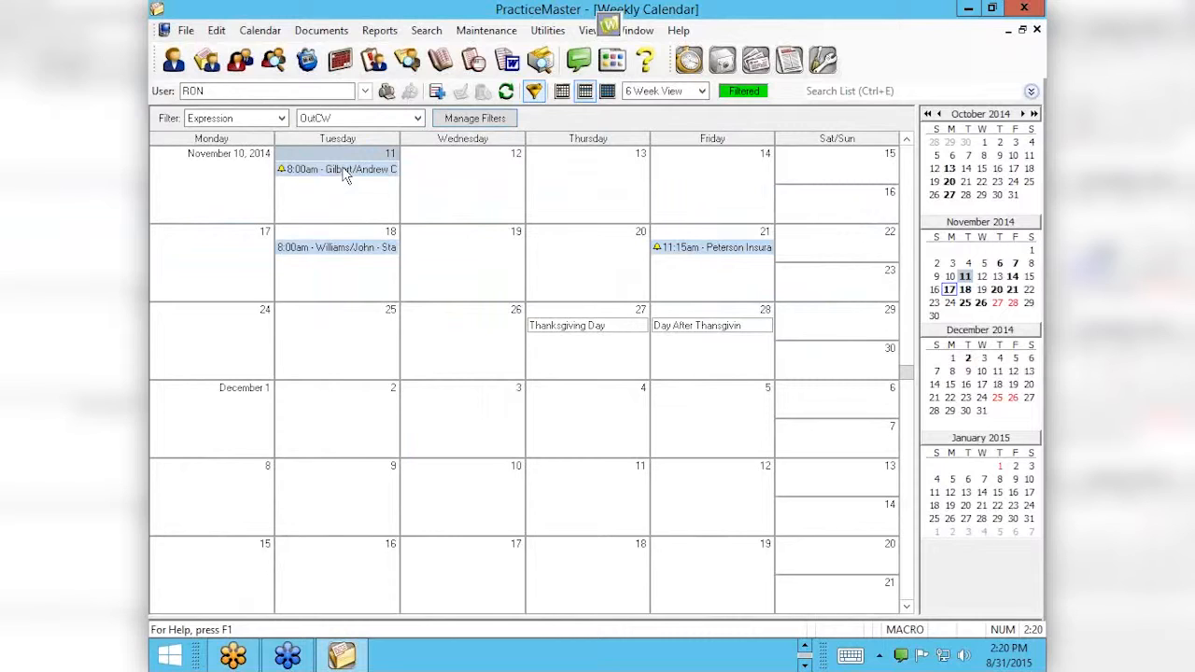
Close the Weekly Calendar and select the Auto Accident client in the Client list
left_click(1037, 31)
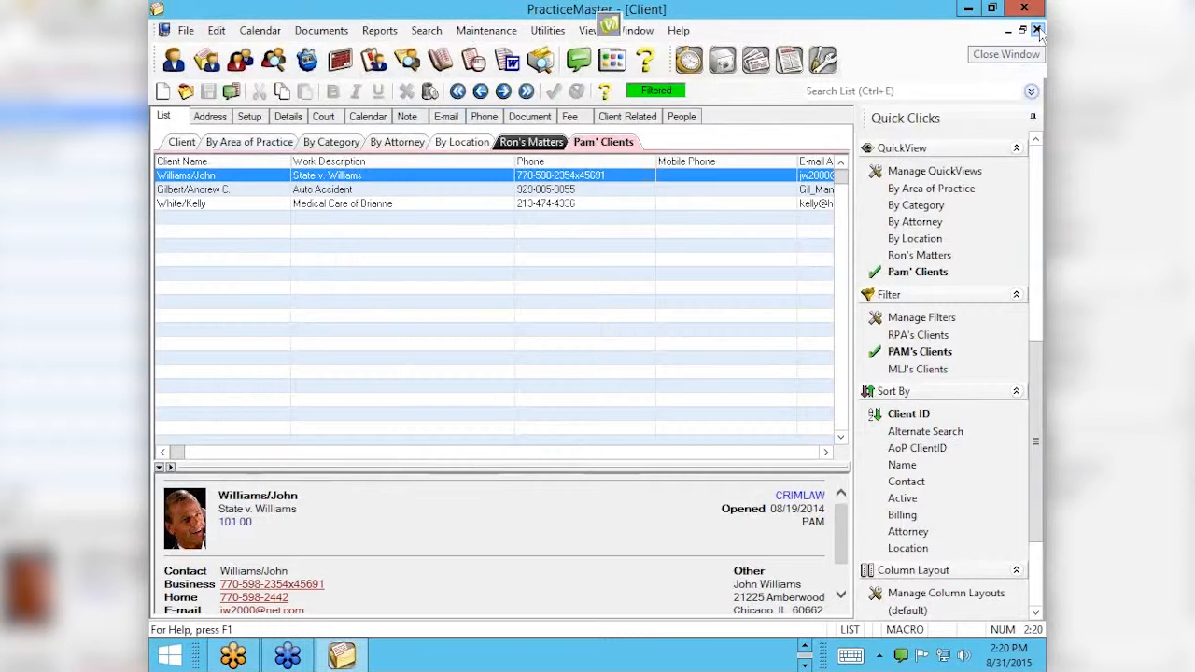
left_click(247, 193)
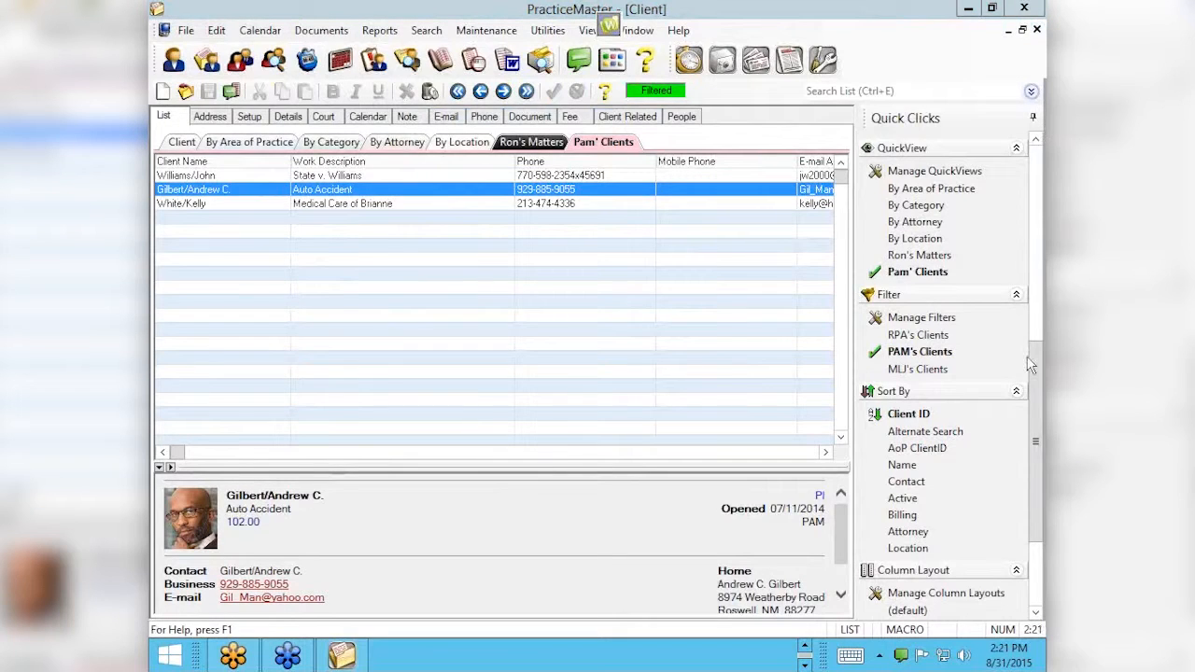
left_click(1035, 165)
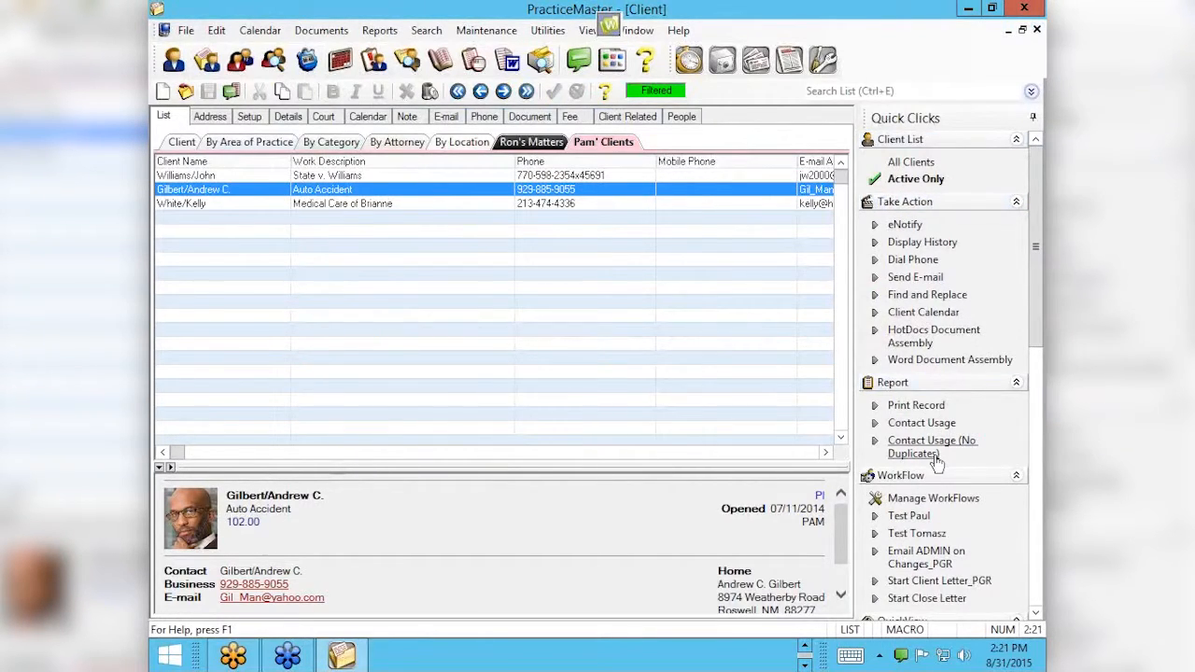
left_click(924, 314)
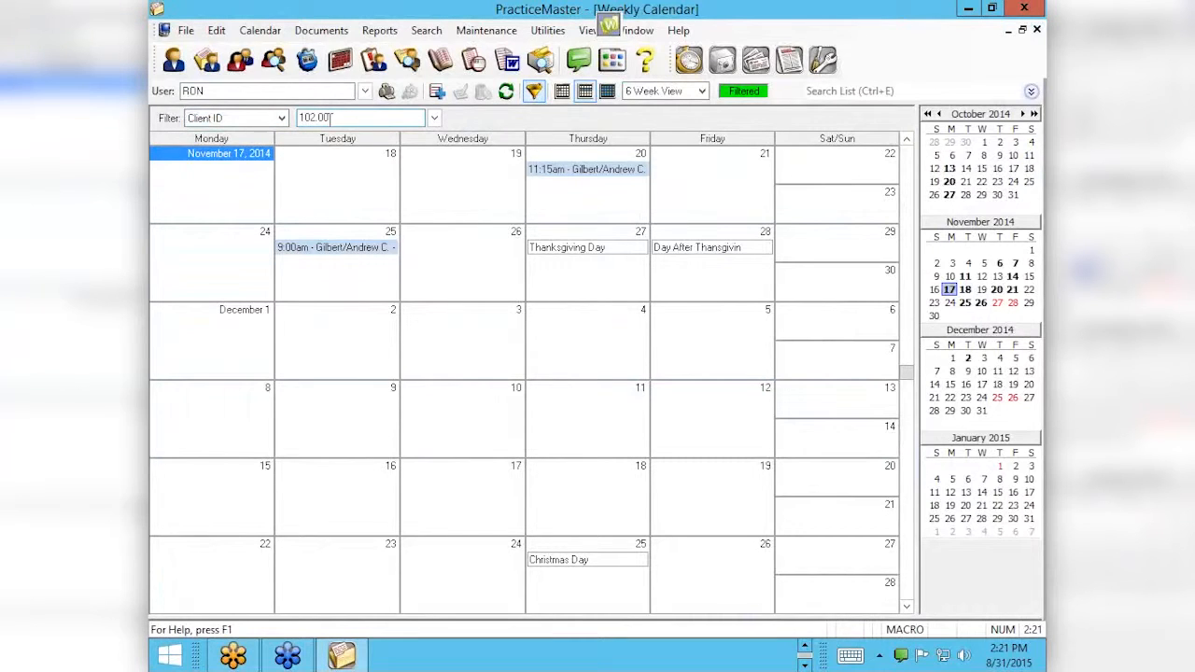
left_click(538, 91)
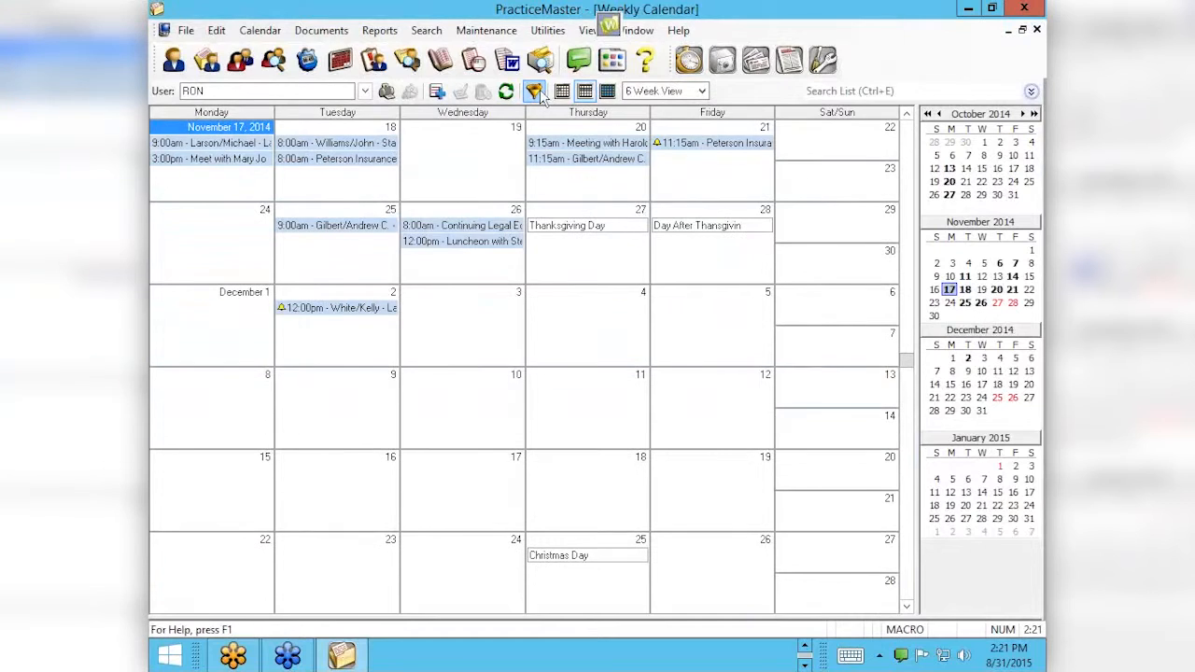
left_click(1036, 30)
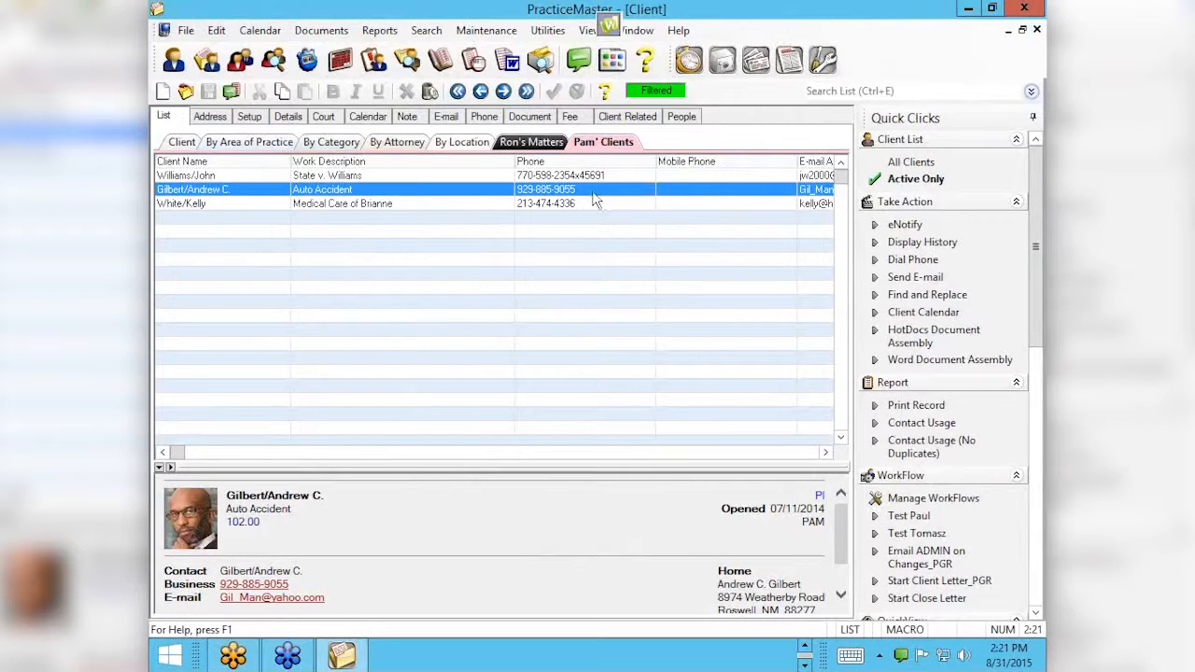
left_click(904, 313)
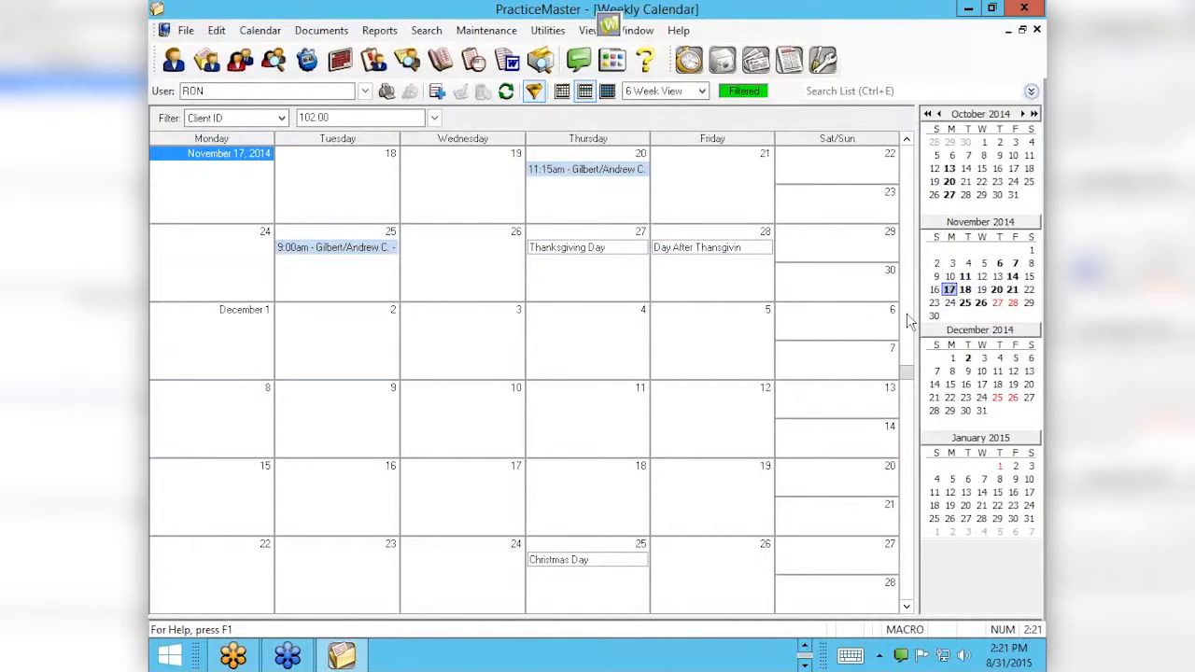
left_click(1037, 31)
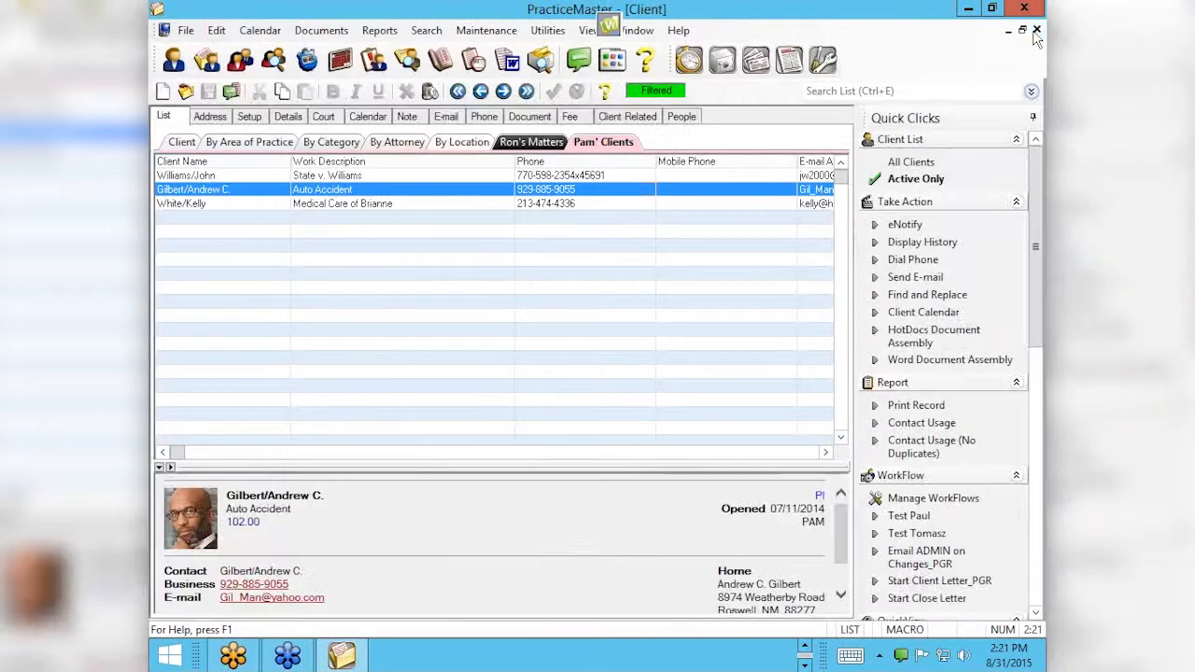
Open client 102.00's weekly calendar from its context menu, then toggle the client filter off
right_click(447, 199)
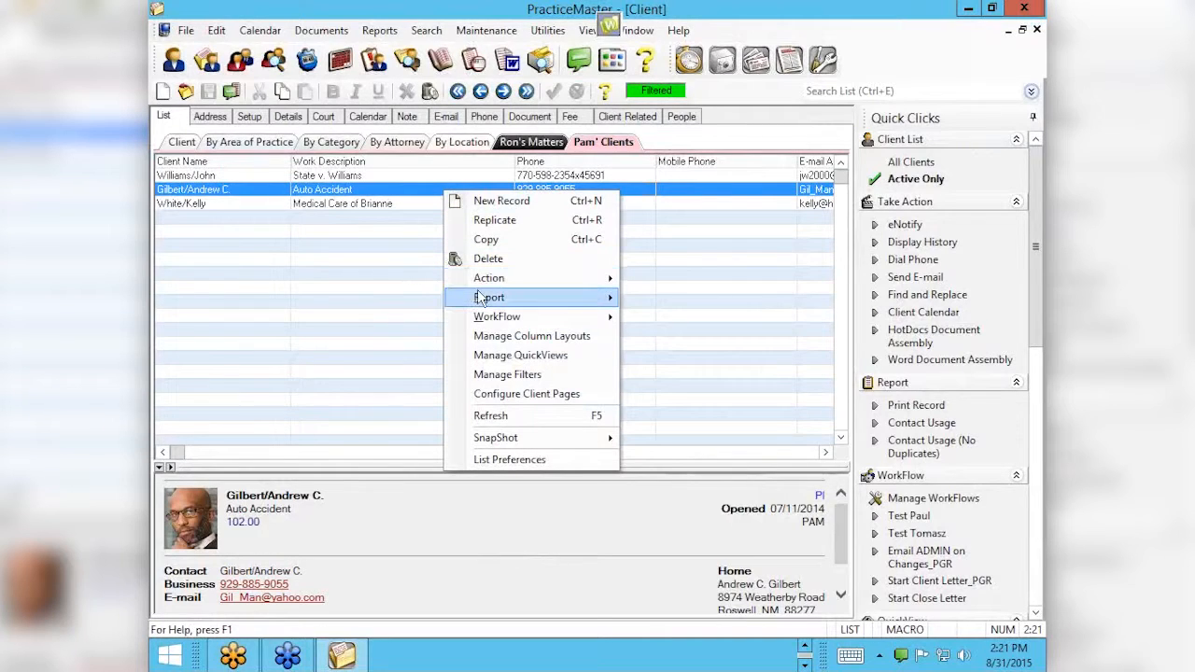
mouse_move(482, 280)
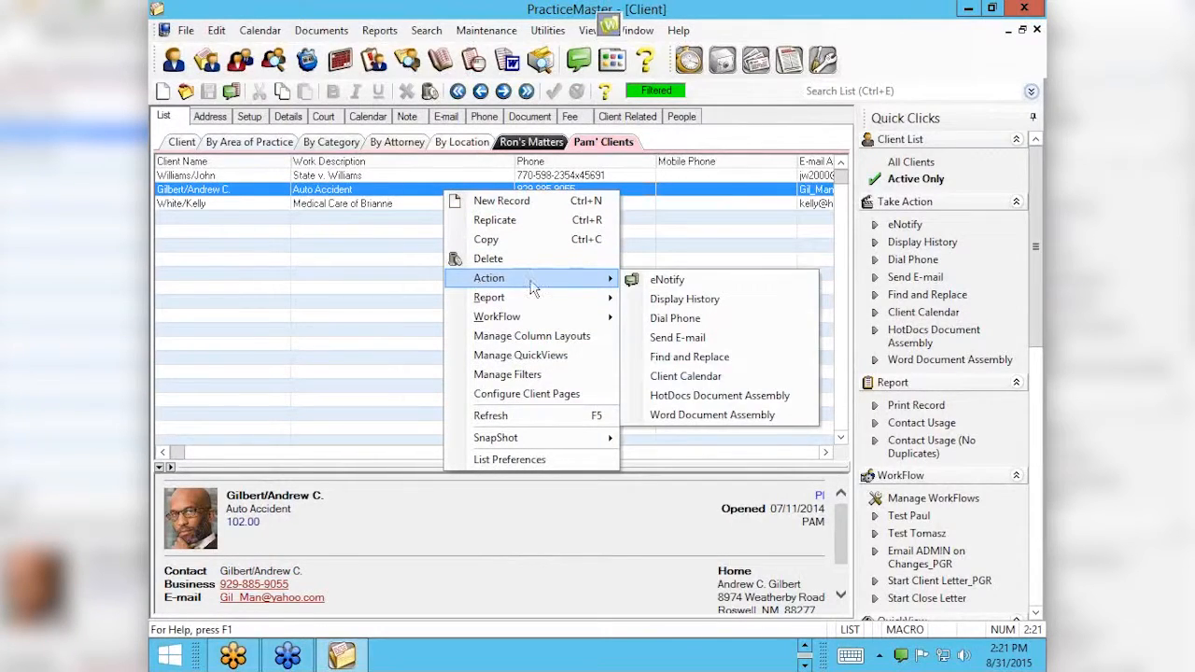
left_click(665, 377)
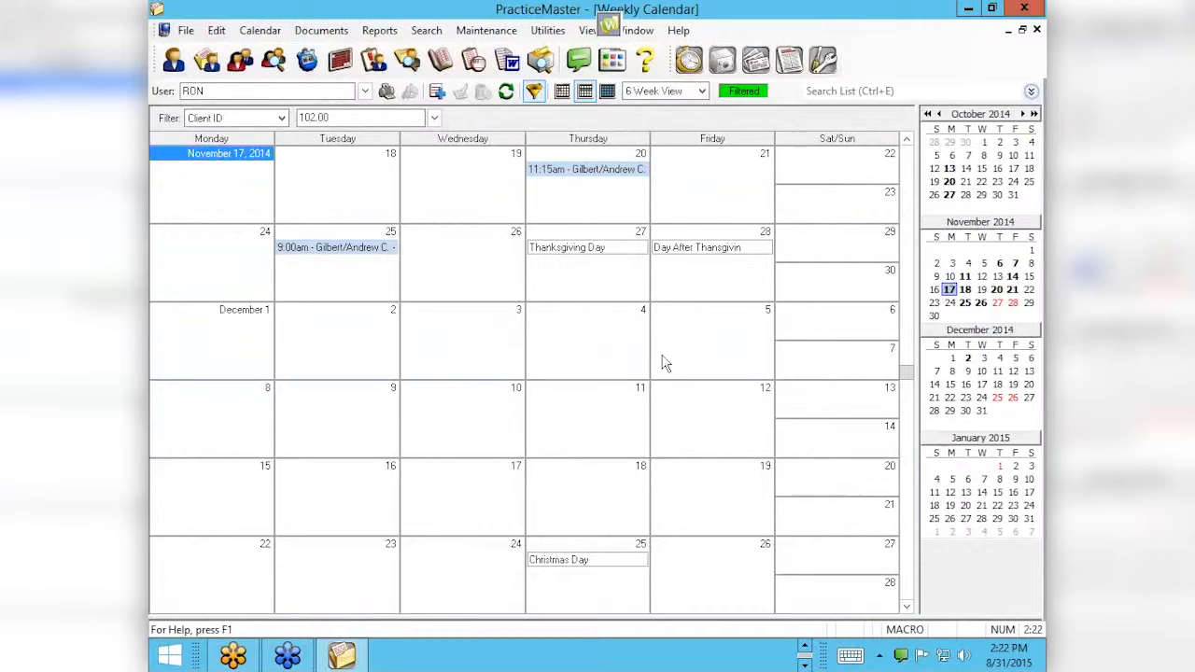
left_click(534, 94)
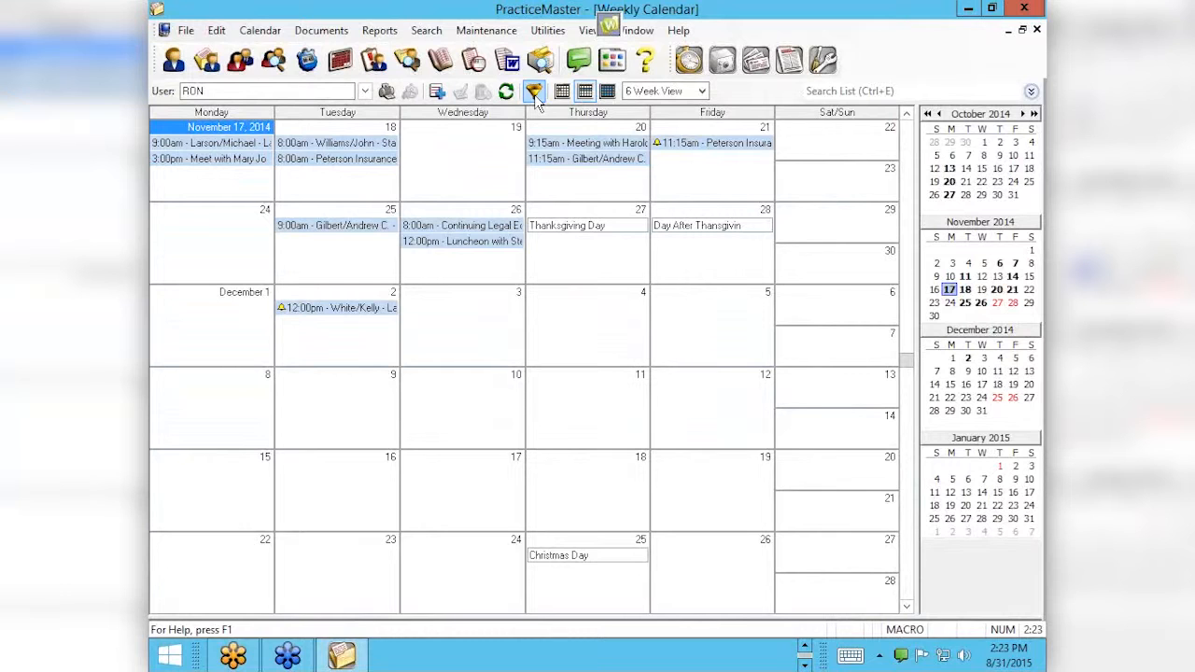
Launch Google Chrome from the taskbar and go to tabs3.com/prerelease
key("alt+Tab")
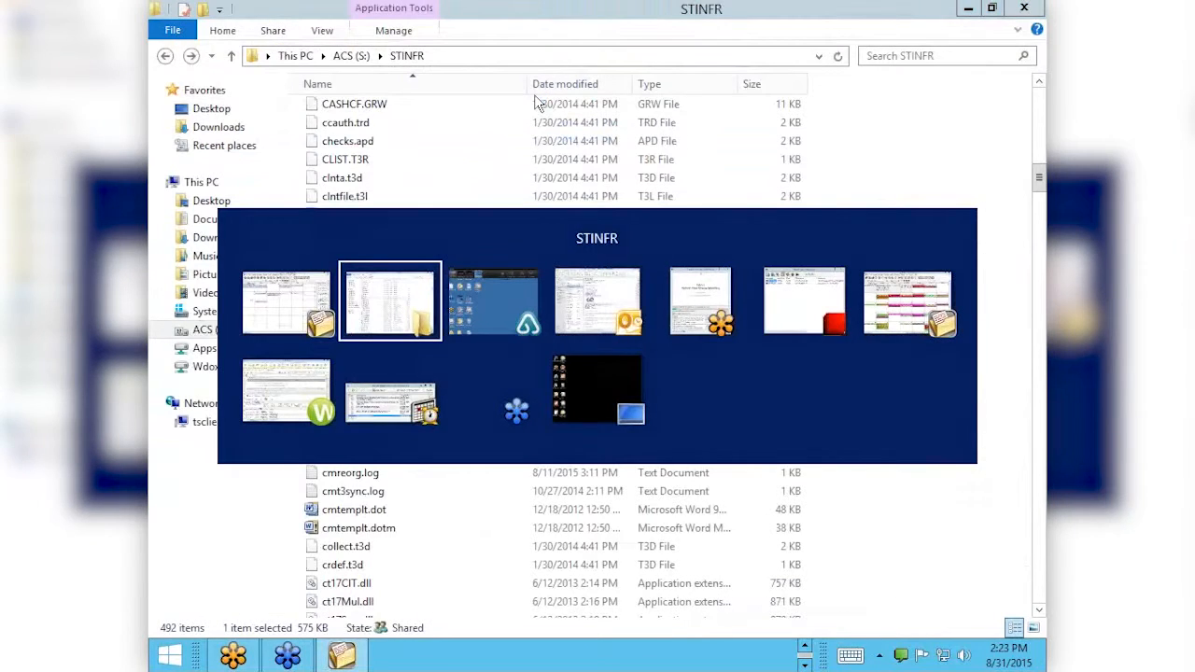
key("alt+Tab")
left_click(804, 651)
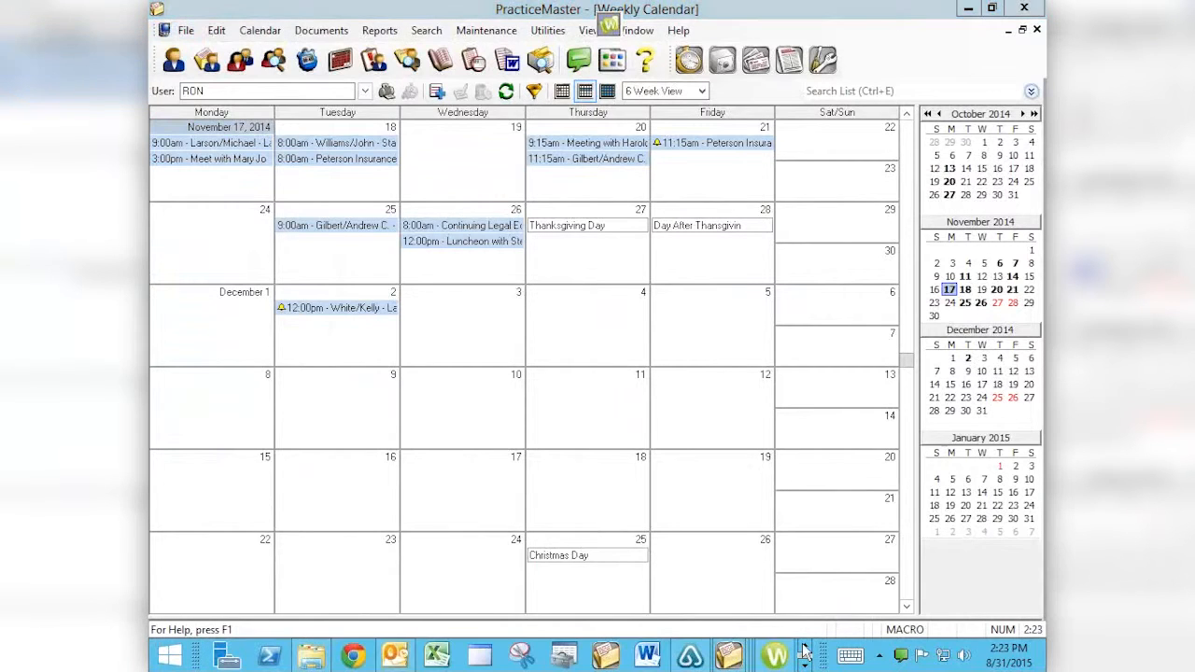
left_click(355, 656)
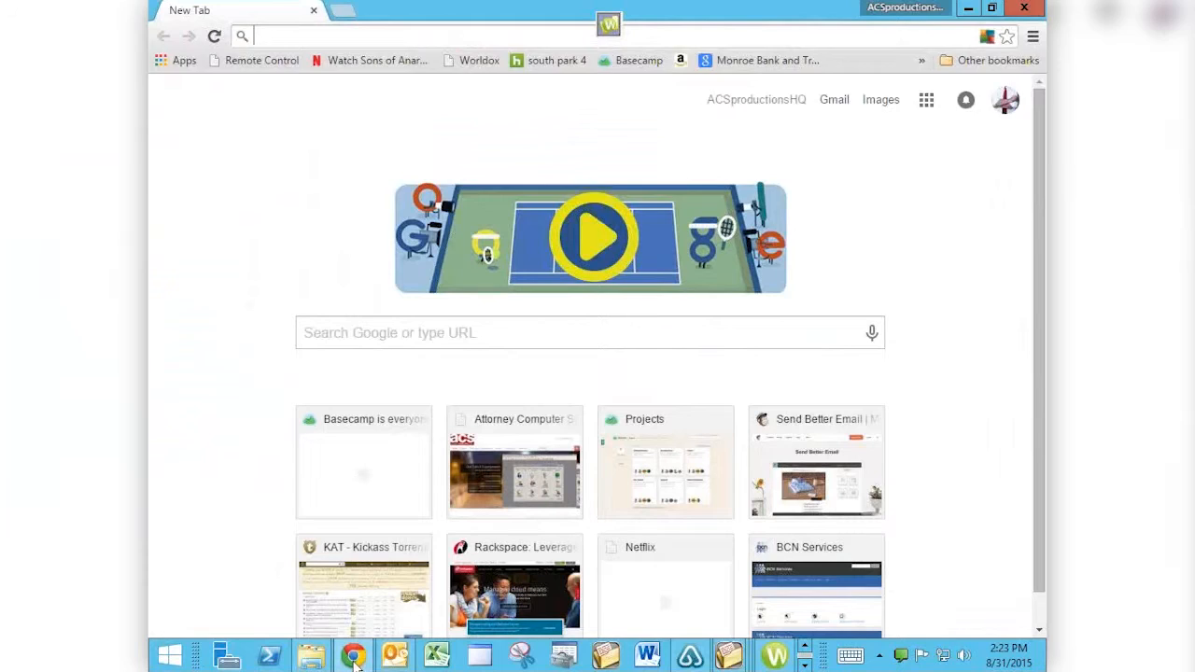
type("tabs3.com")
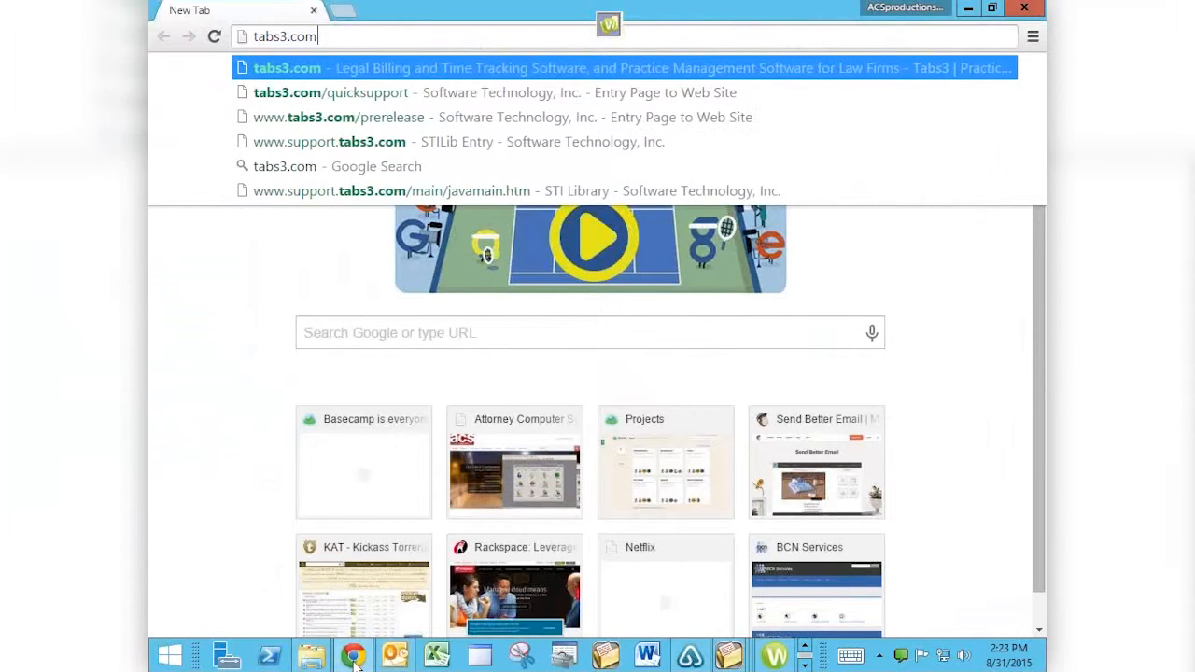
type("/")
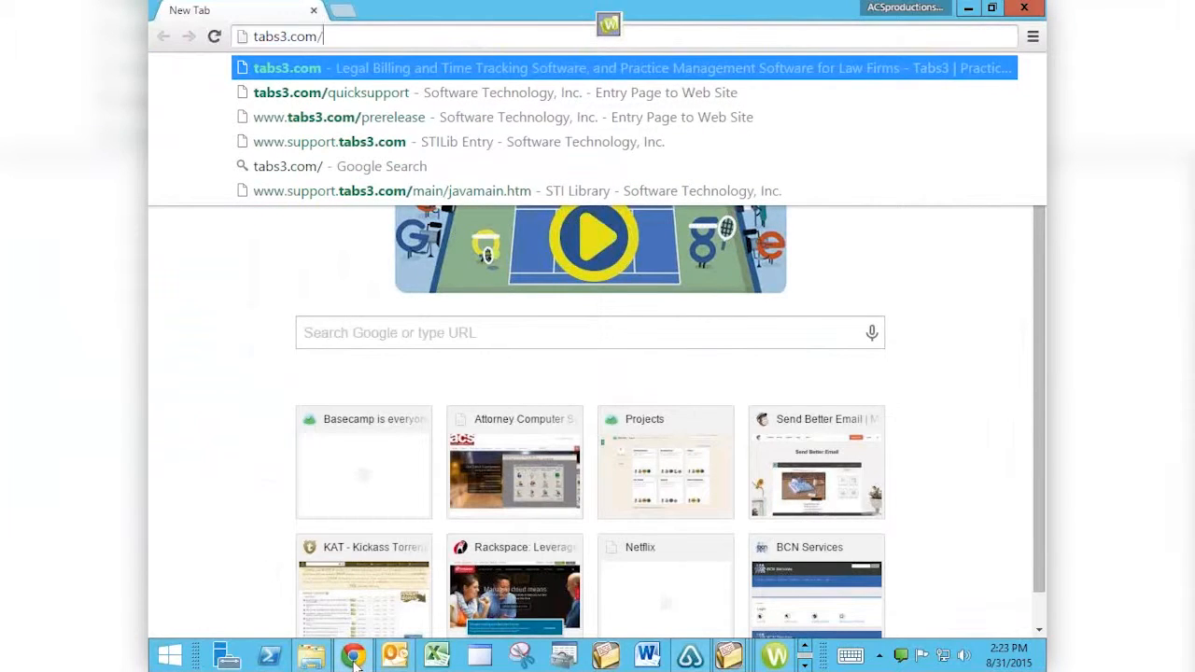
type("prer")
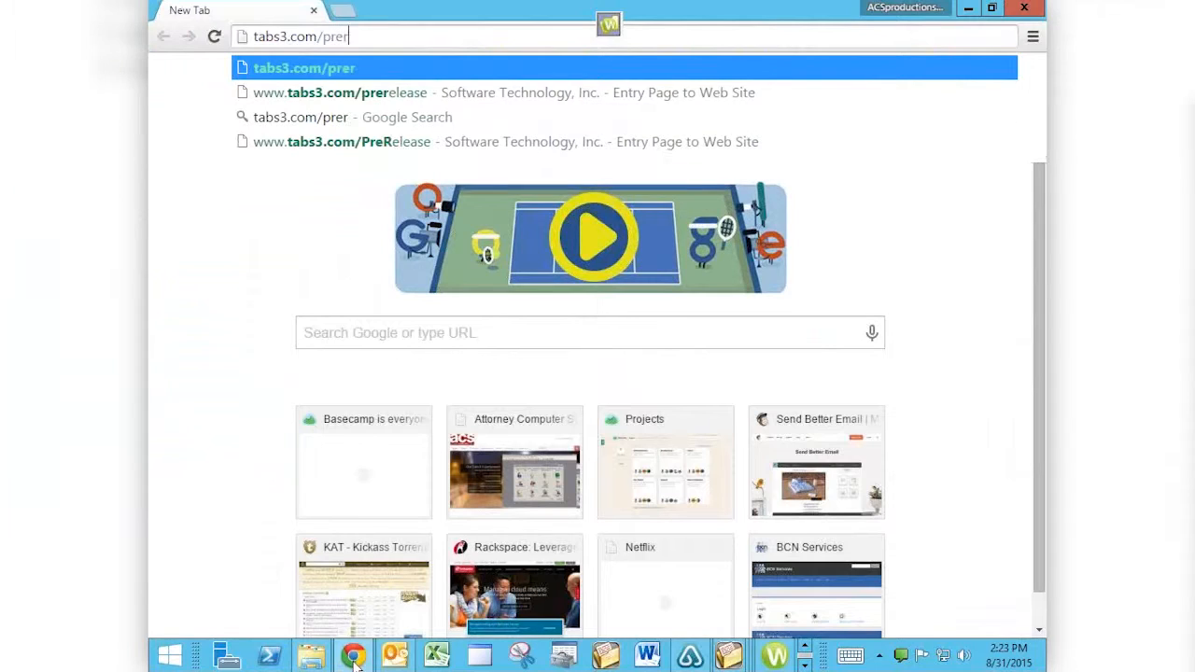
type("elease")
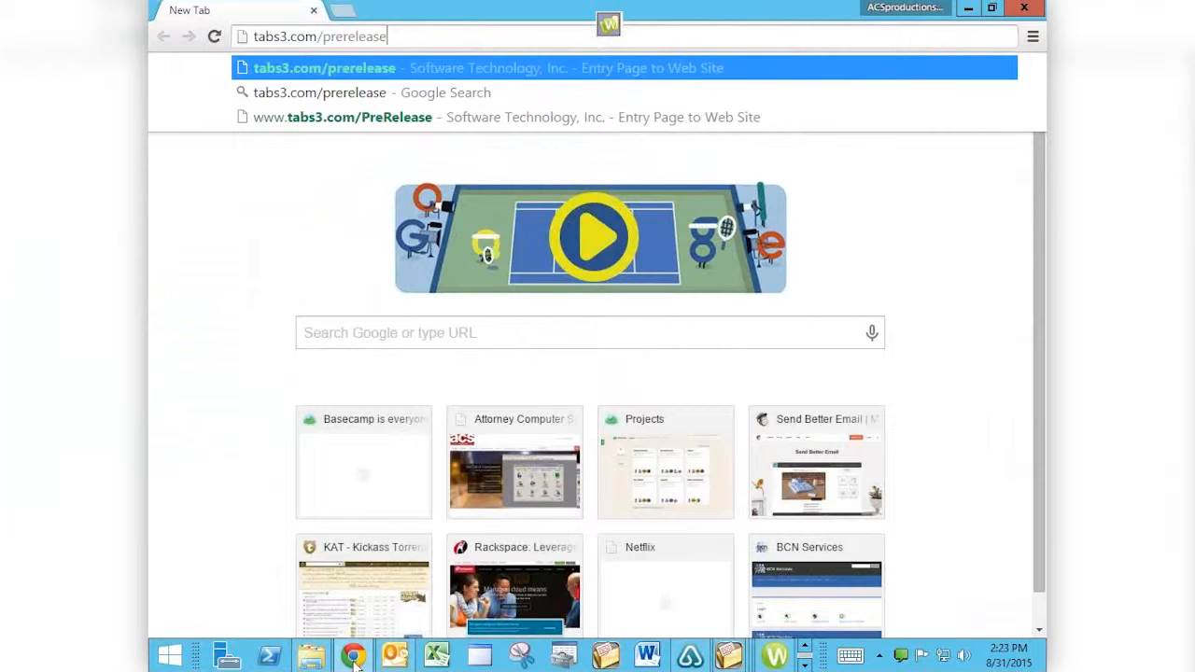
key("Return")
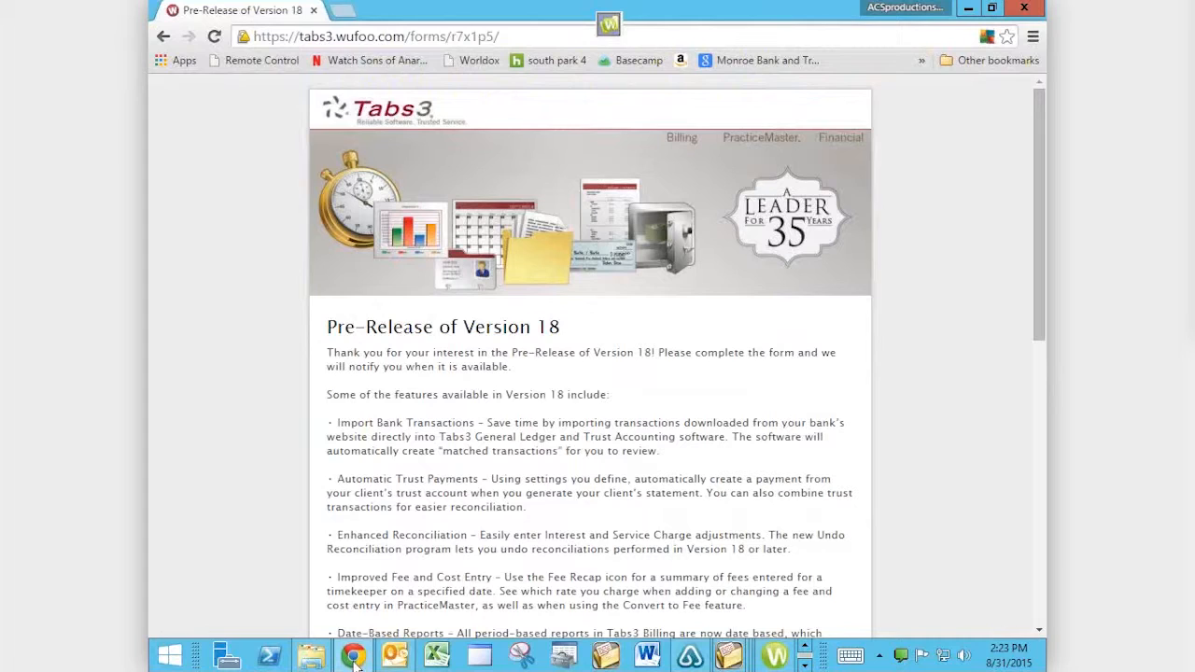
Review the Version 18 pre-release form's name, firm, serial number, e-mail and phone fields
scroll(943, 492, "down", 2)
scroll(943, 492, "down", 1)
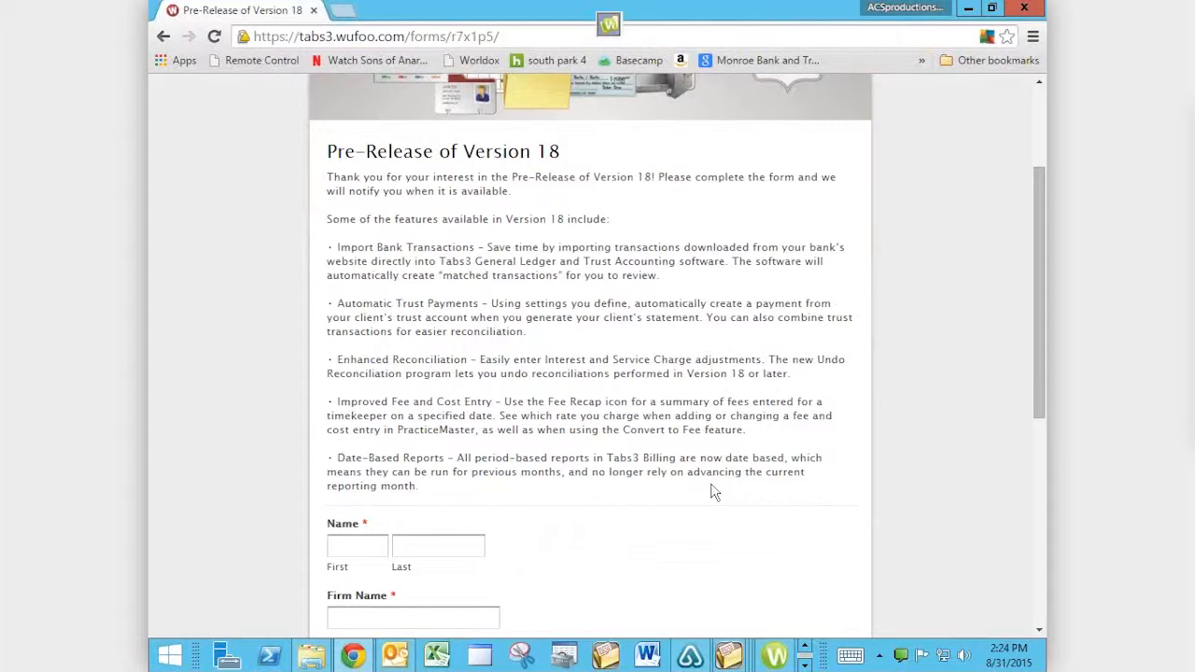
scroll(957, 492, "down", 2)
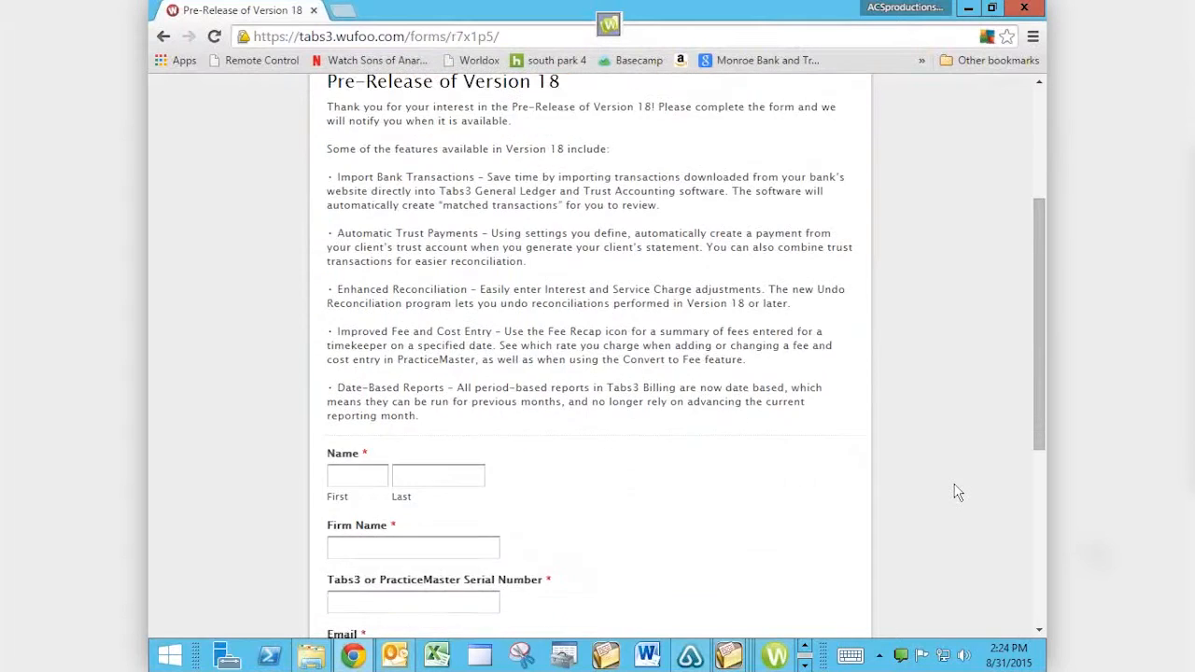
scroll(957, 492, "down", 2)
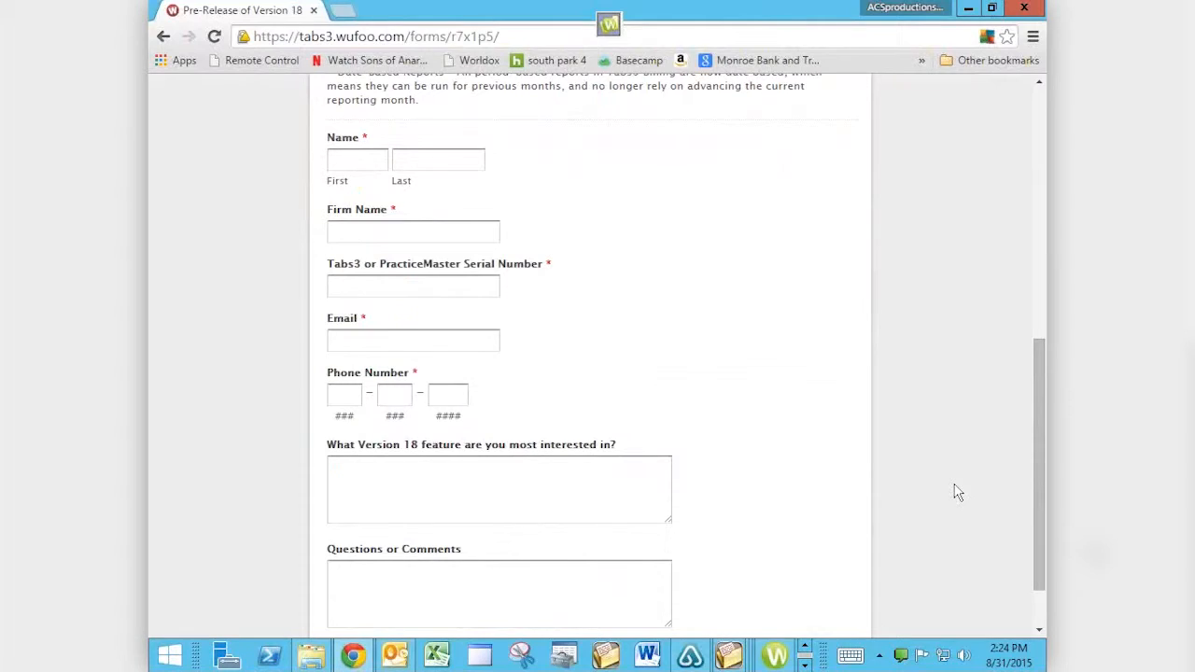
key("ctrl+l")
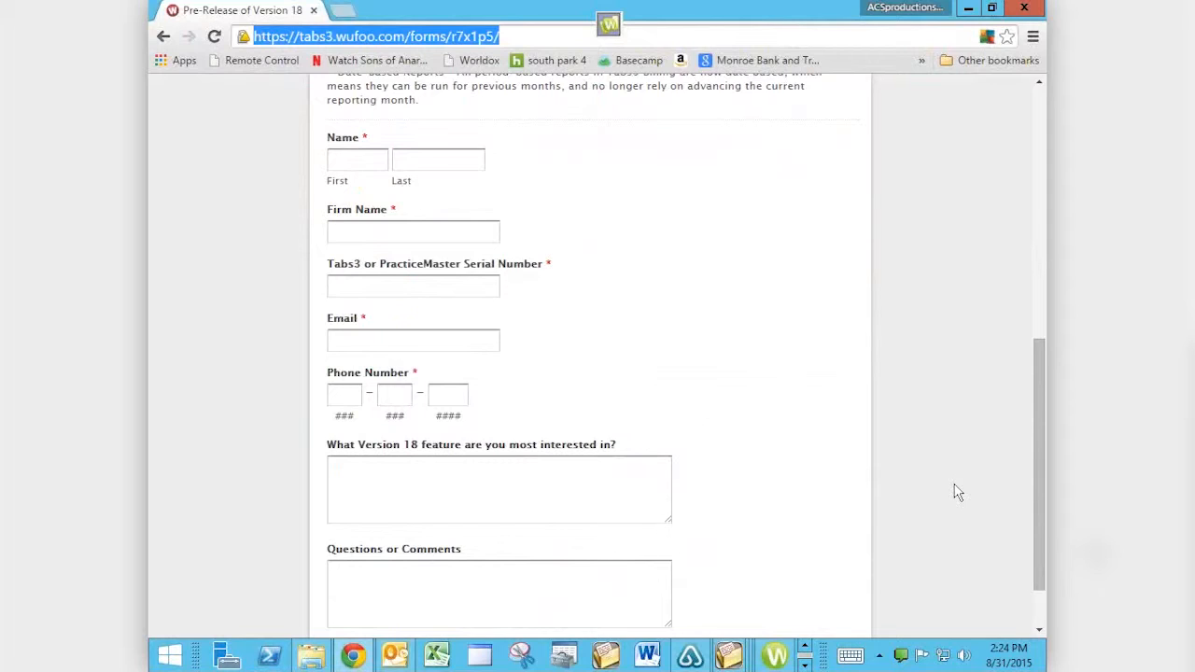
Load attorneycomputersystems.com and choose PracticeMaster Virtual User Group Meetings under Videos
type("attorneycomputersystems.com")
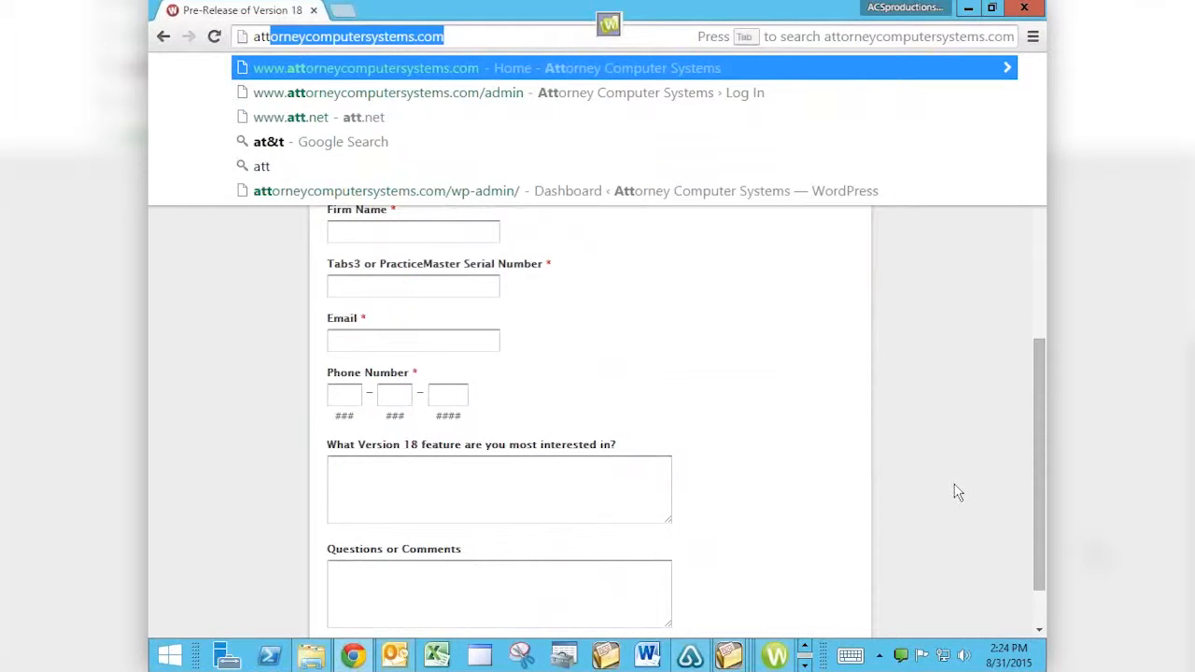
key("Return")
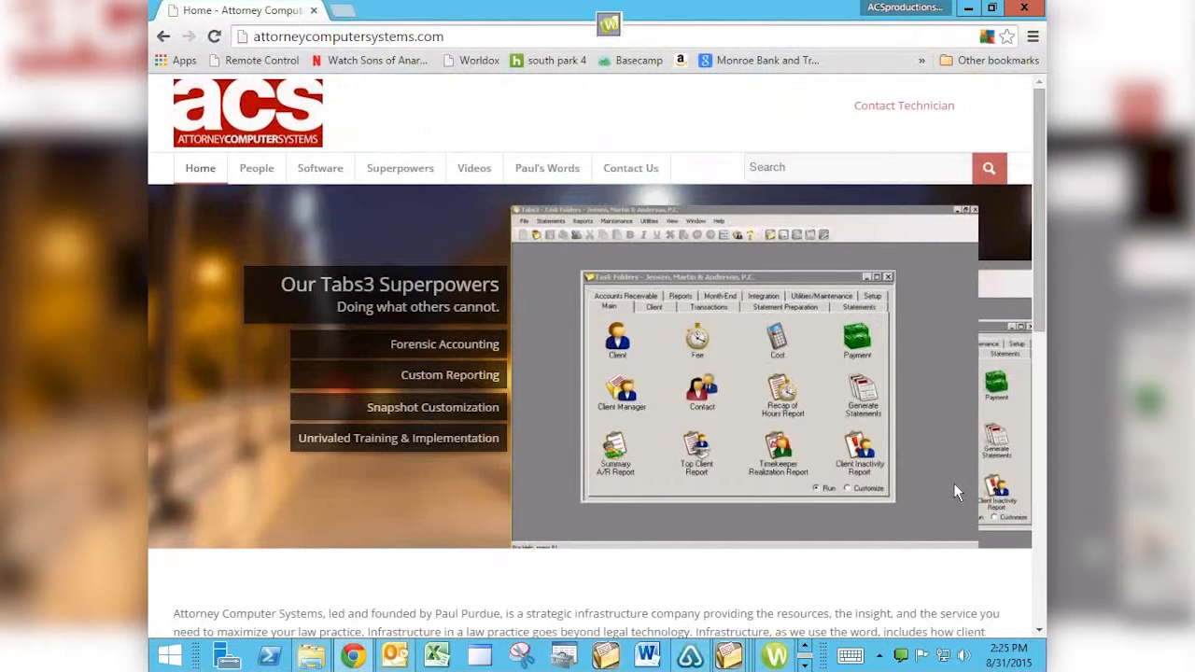
left_click(473, 169)
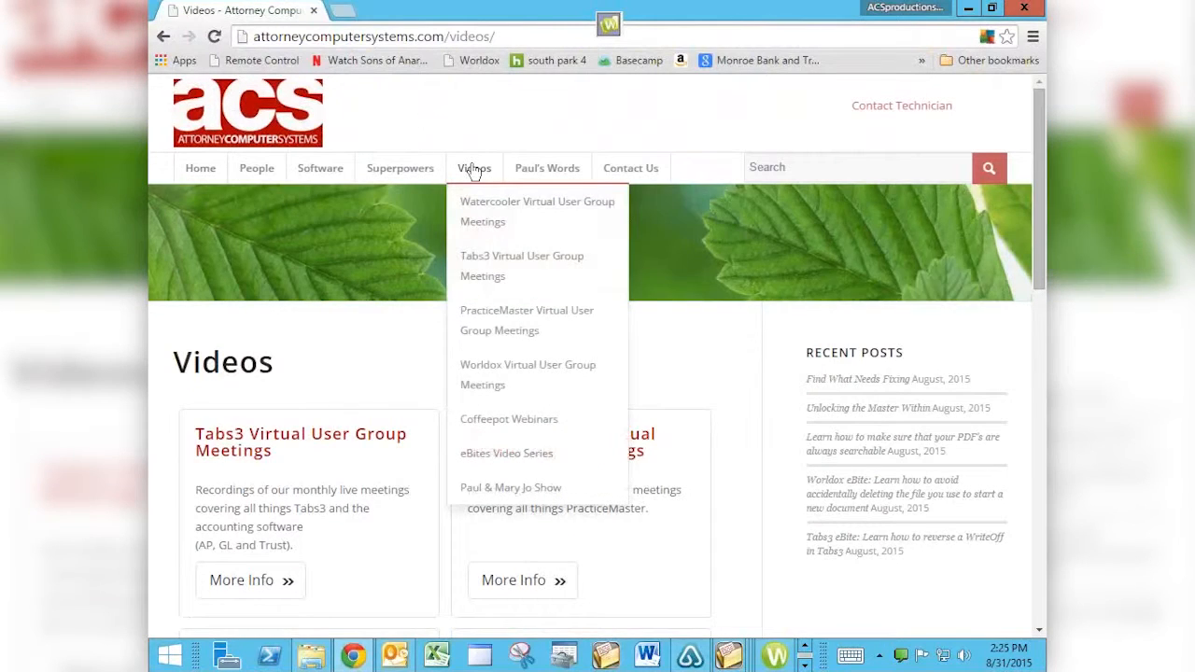
mouse_move(474, 170)
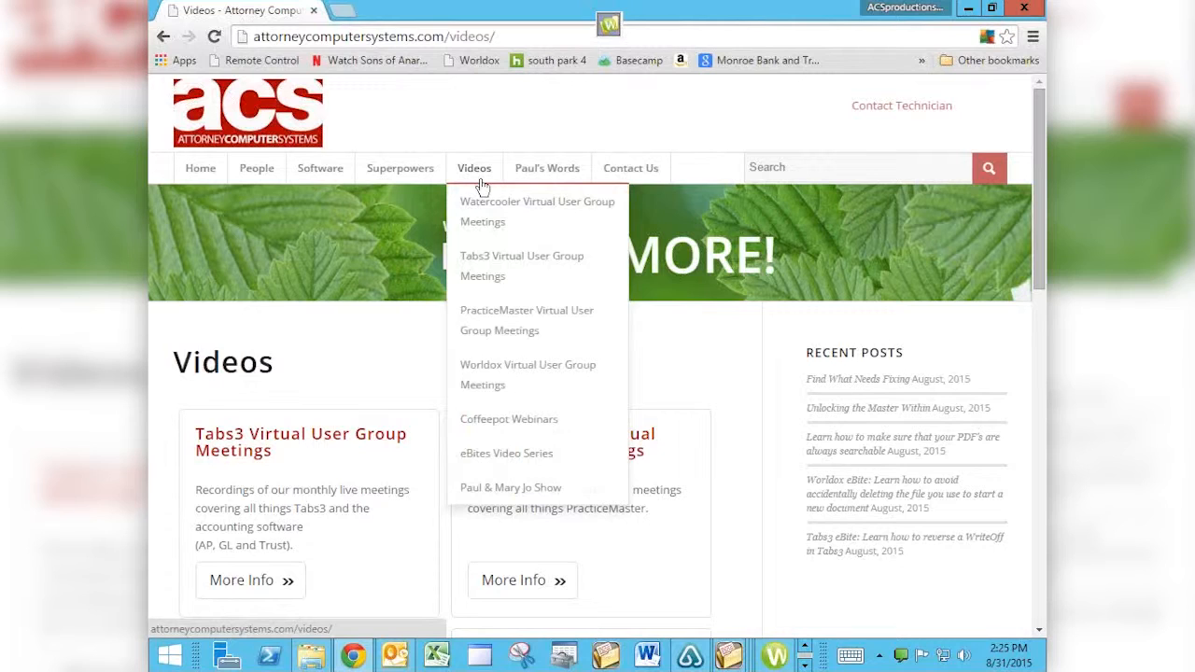
left_click(539, 327)
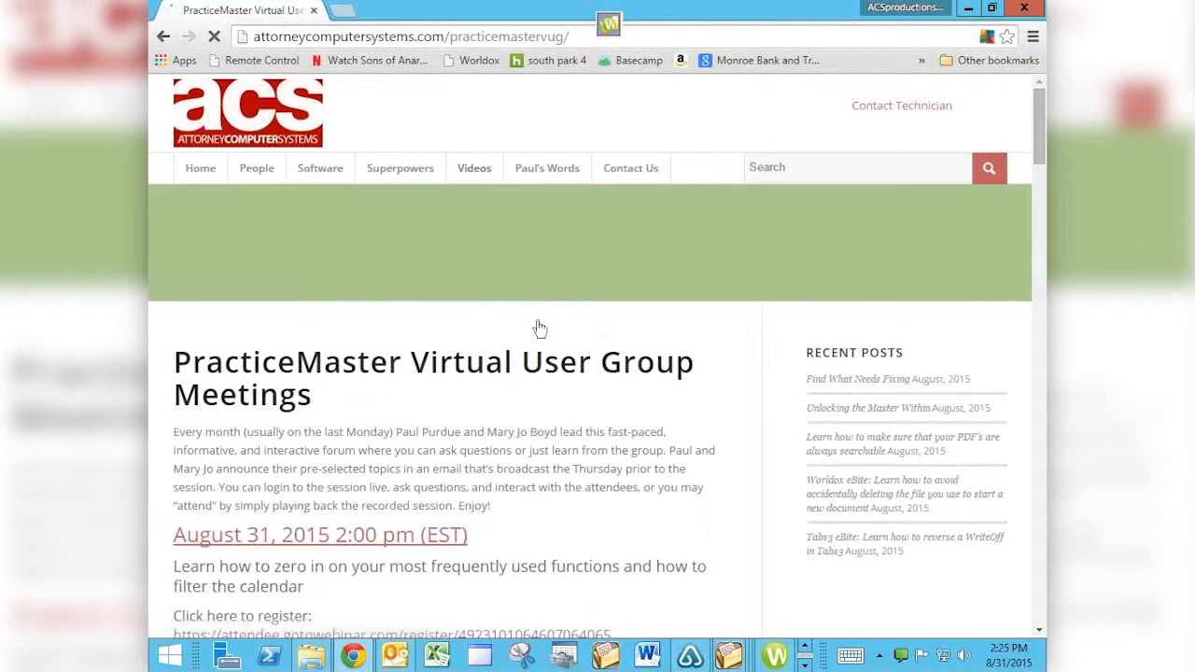
Read down the recorded VUG session videos, past People File and Document Assembly, to Timer Records
scroll(539, 326, "down", 3)
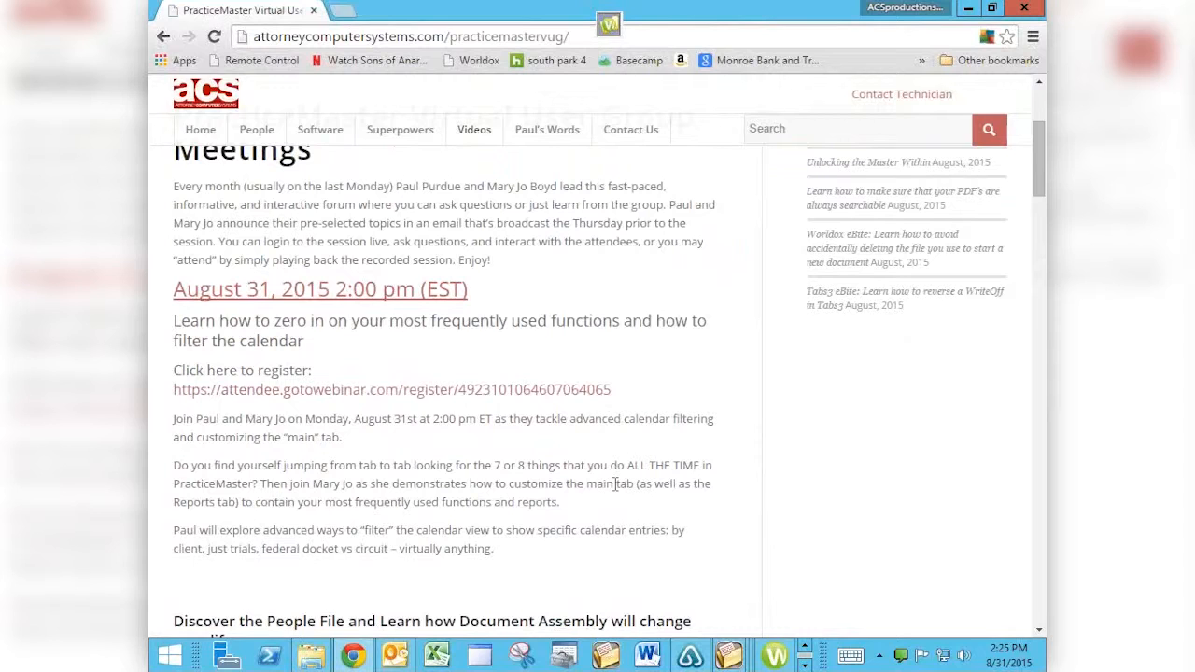
scroll(615, 484, "down", 4)
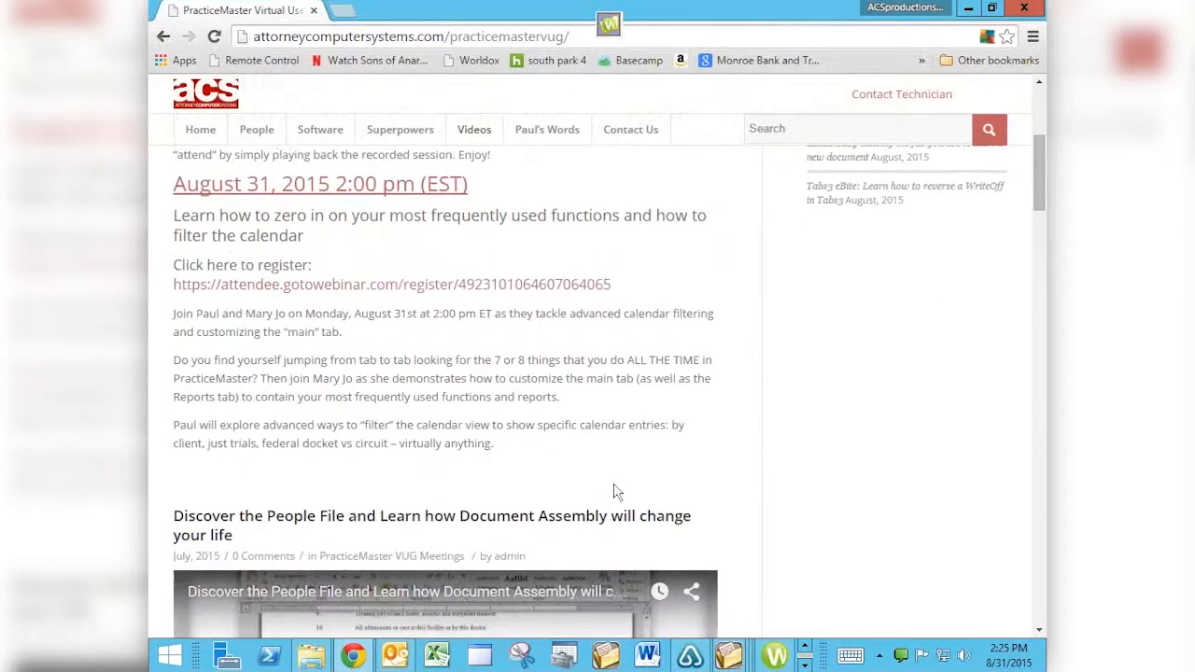
scroll(615, 492, "down", 1)
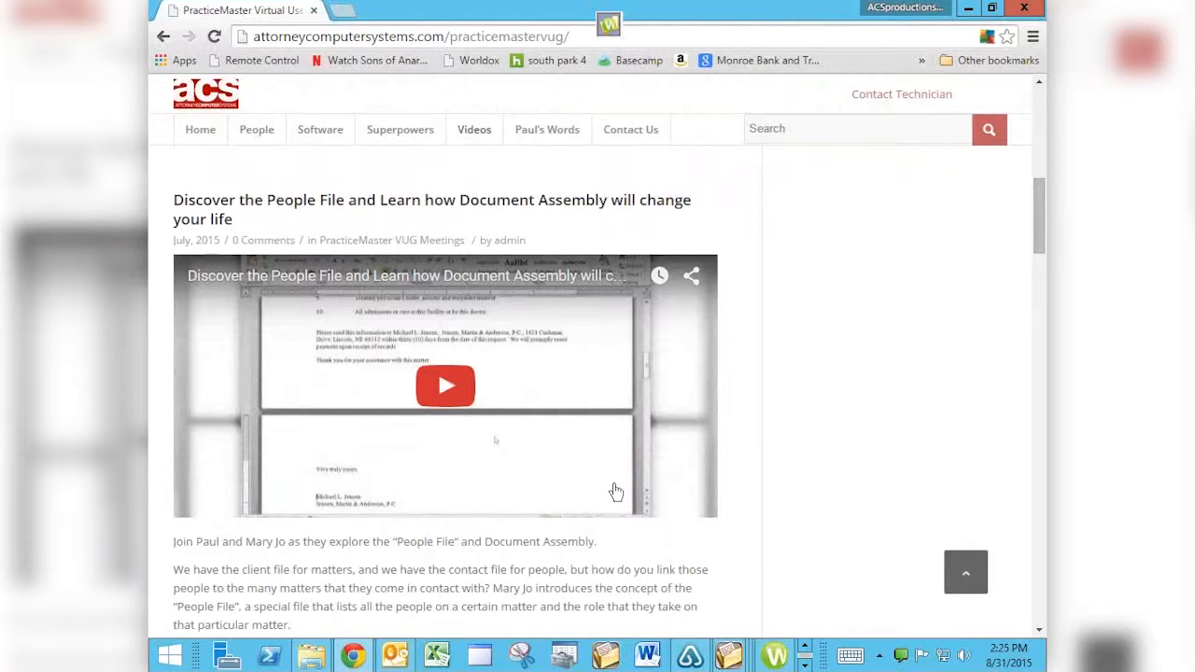
scroll(616, 492, "down", 3)
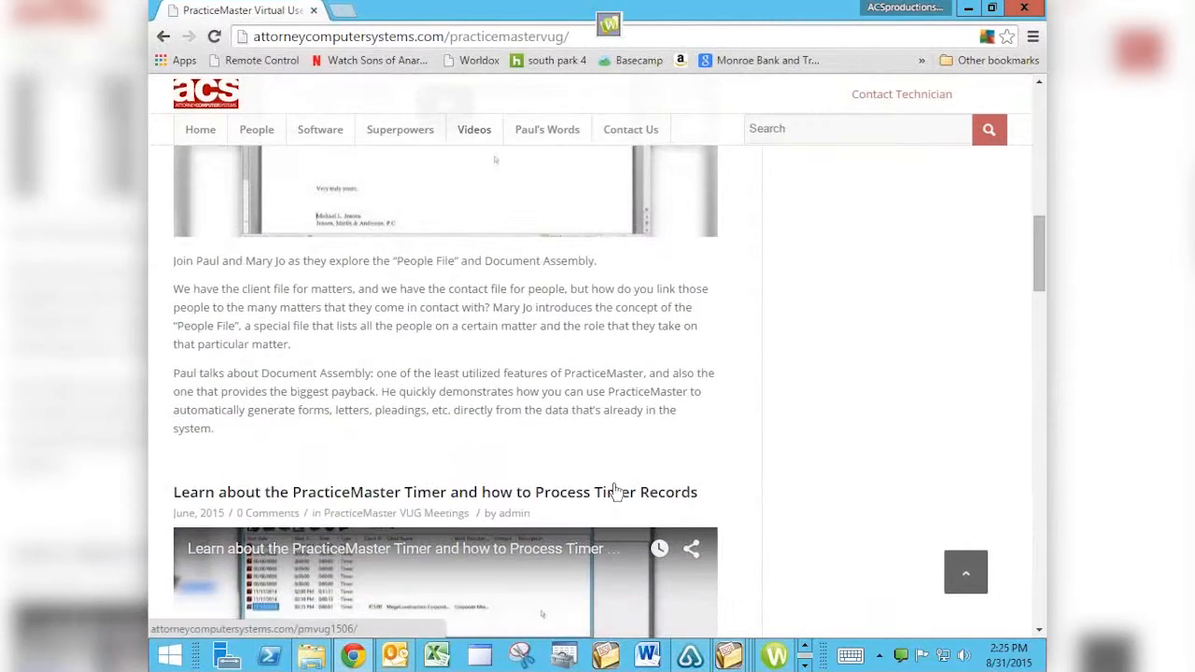
scroll(616, 492, "down", 1)
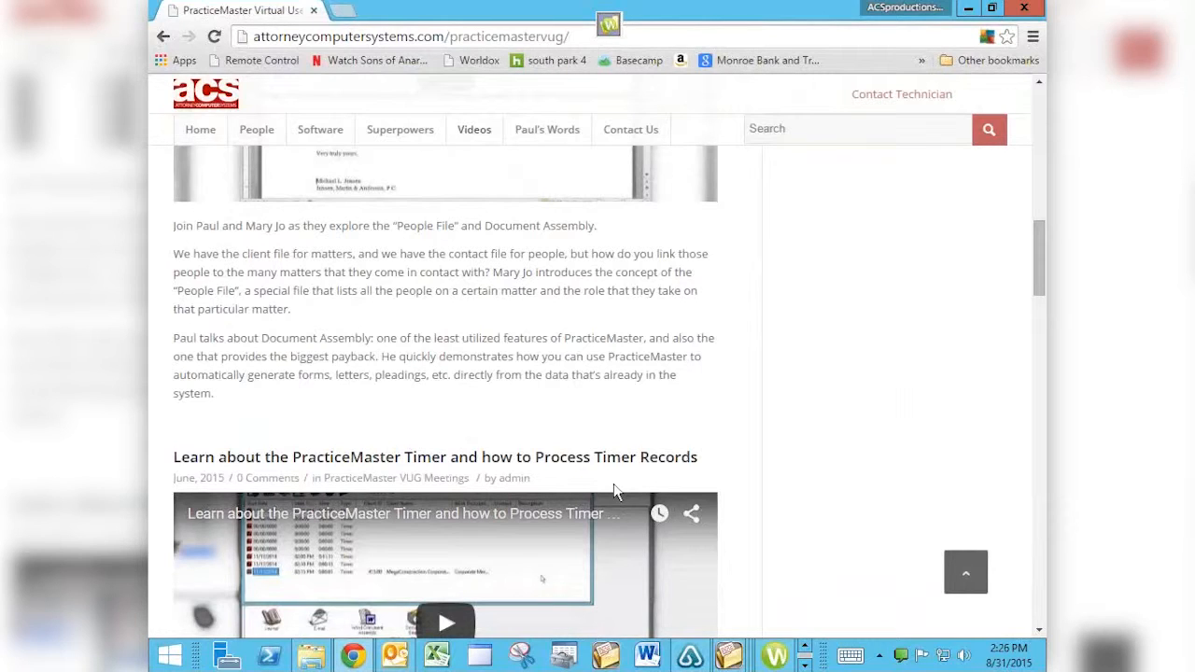
scroll(614, 490, "down", 3)
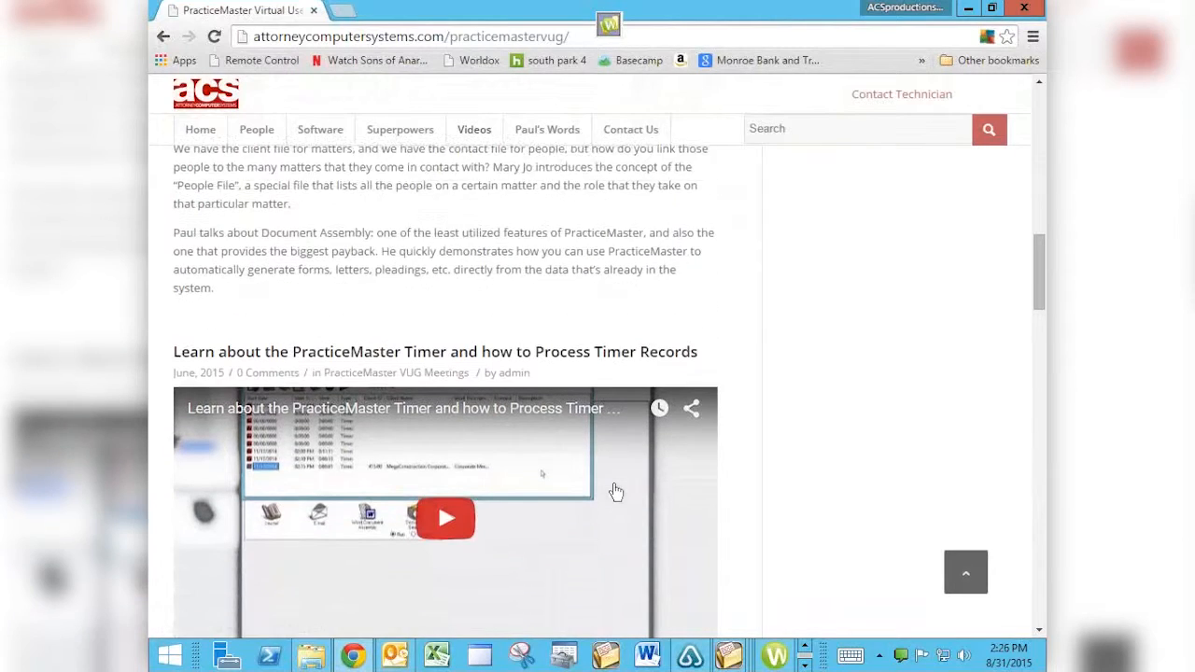